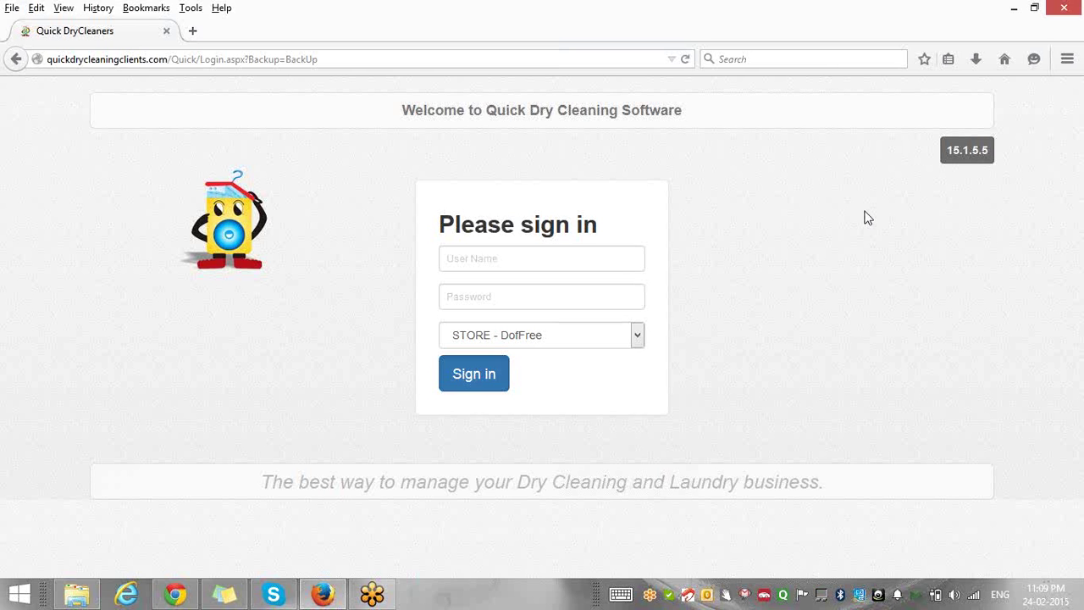
# Raise the system speaker volume to maximum and bring the browser window back into focus.
pyautogui.click(954, 595)
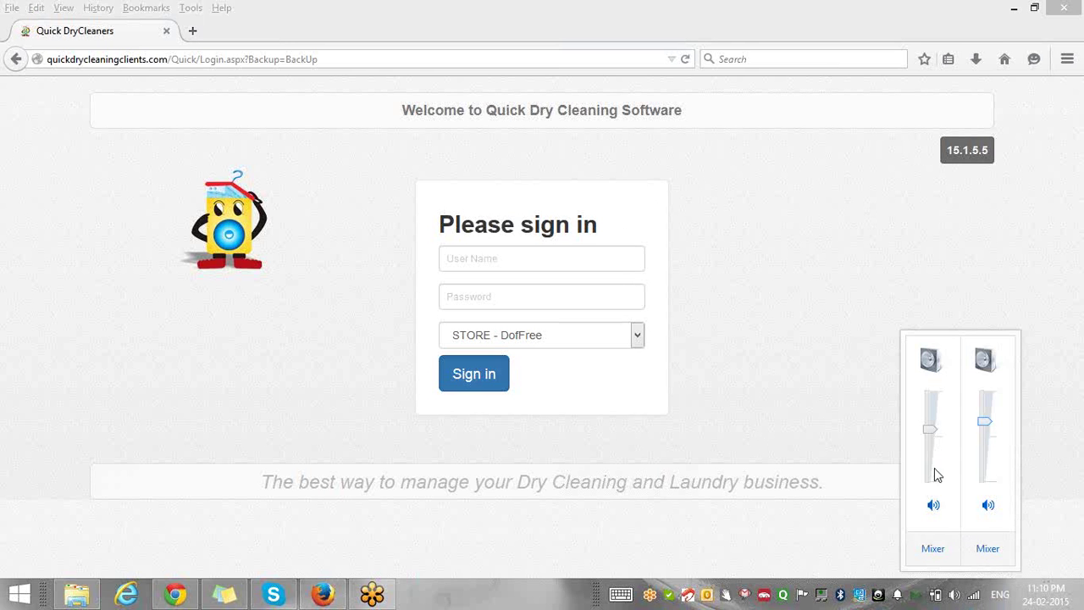
pyautogui.moveTo(931, 429); pyautogui.dragTo(982, 385)
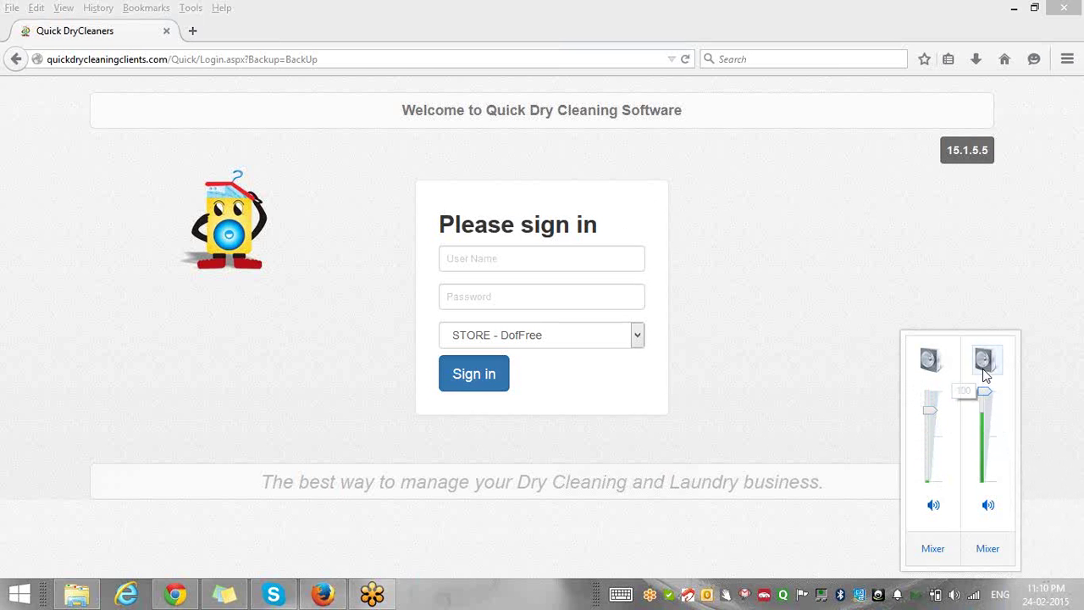
pyautogui.click(956, 290)
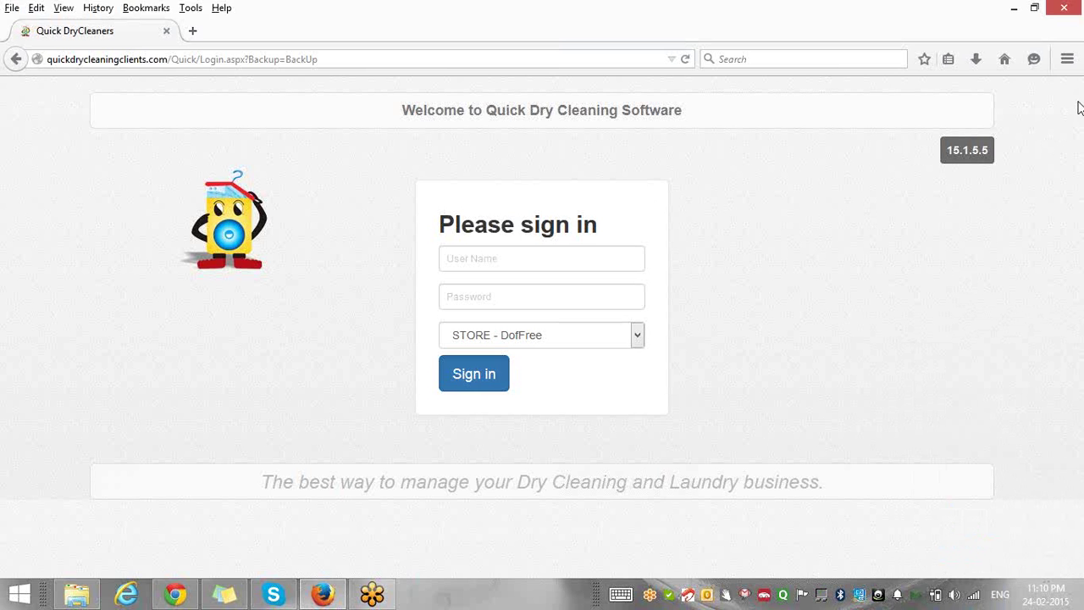
pyautogui.click(1064, 33)
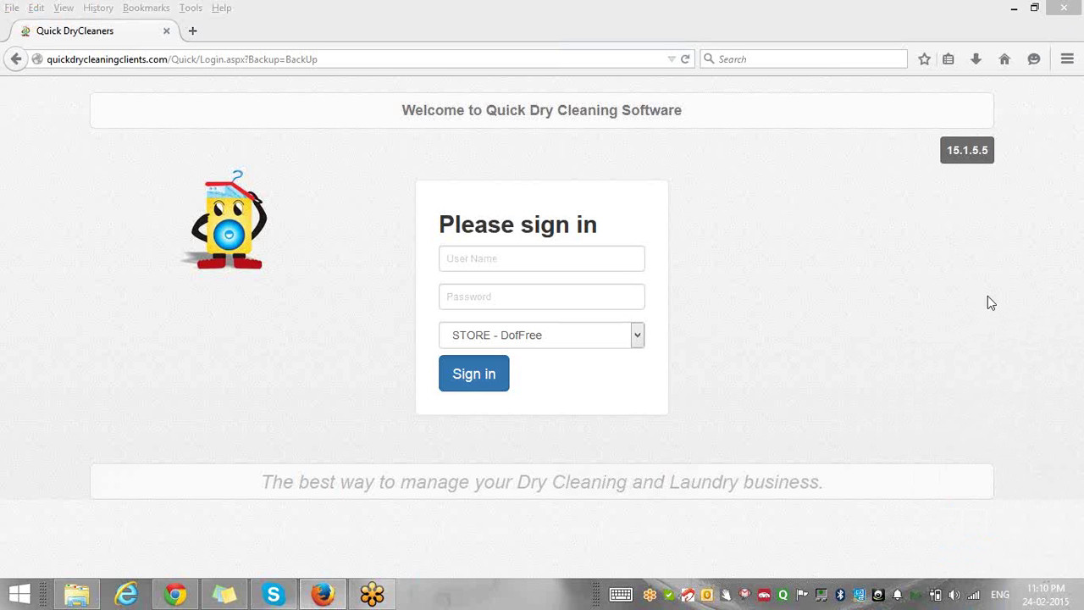
pyautogui.click(778, 254)
# Sign in to the store with the account's user name and password.
pyautogui.click(521, 257)
pyautogui.write('admin')
pyautogui.press('Tab')
pyautogui.write('admin')
pyautogui.press('Return')
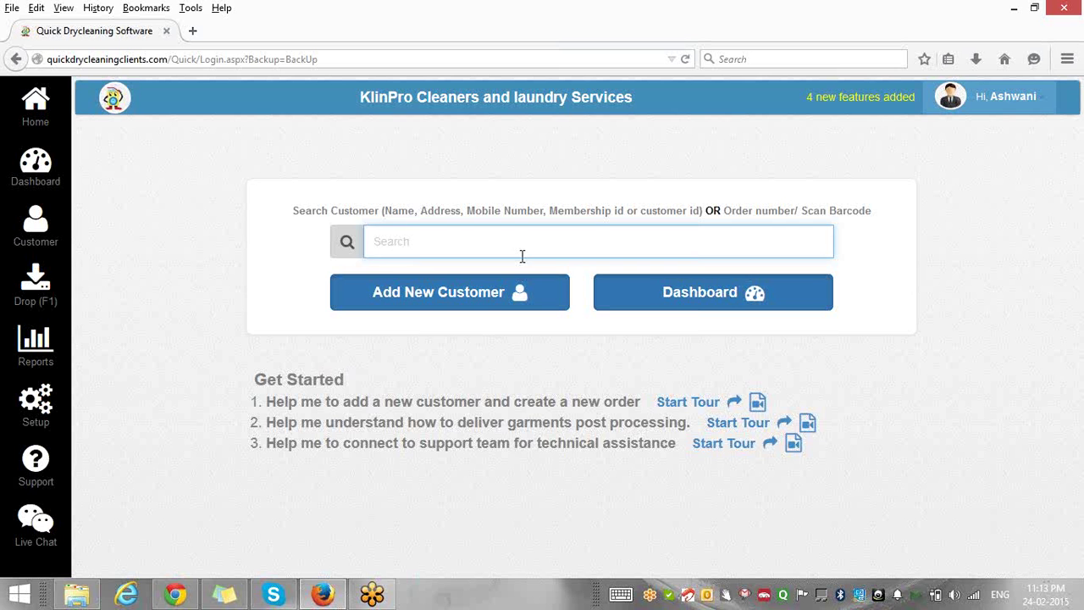
# Search for the customer by a partial name and open the first matching record.
pyautogui.write('rac')
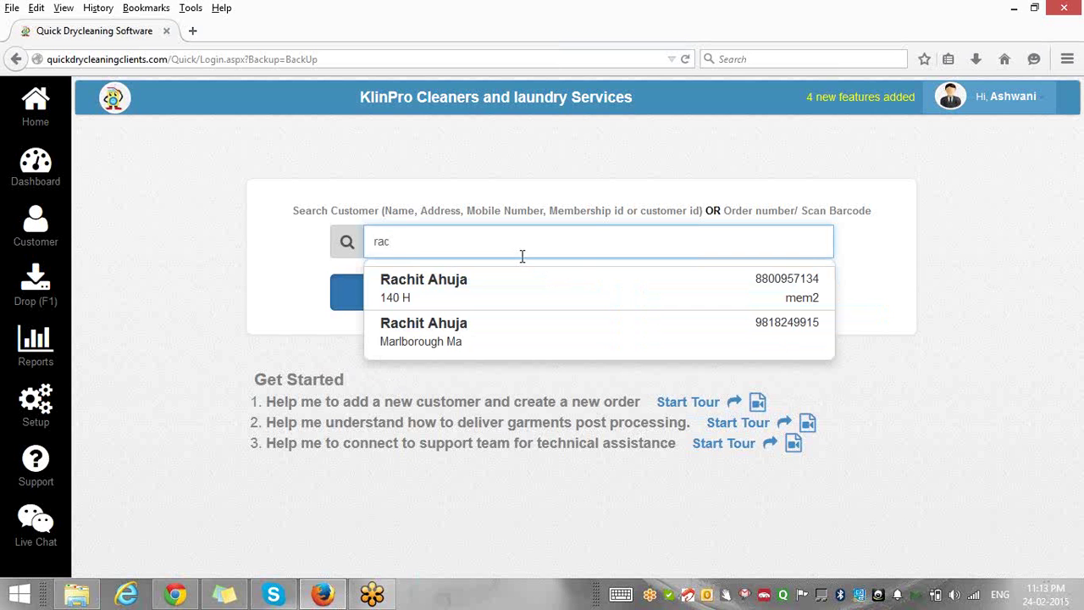
pyautogui.press('Down')
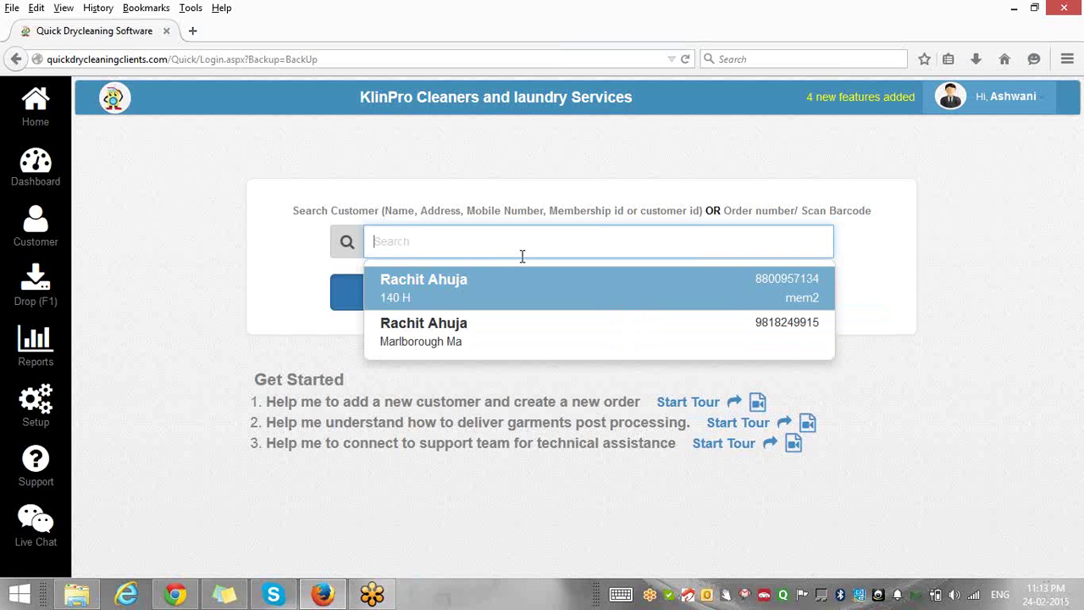
pyautogui.press('Return')
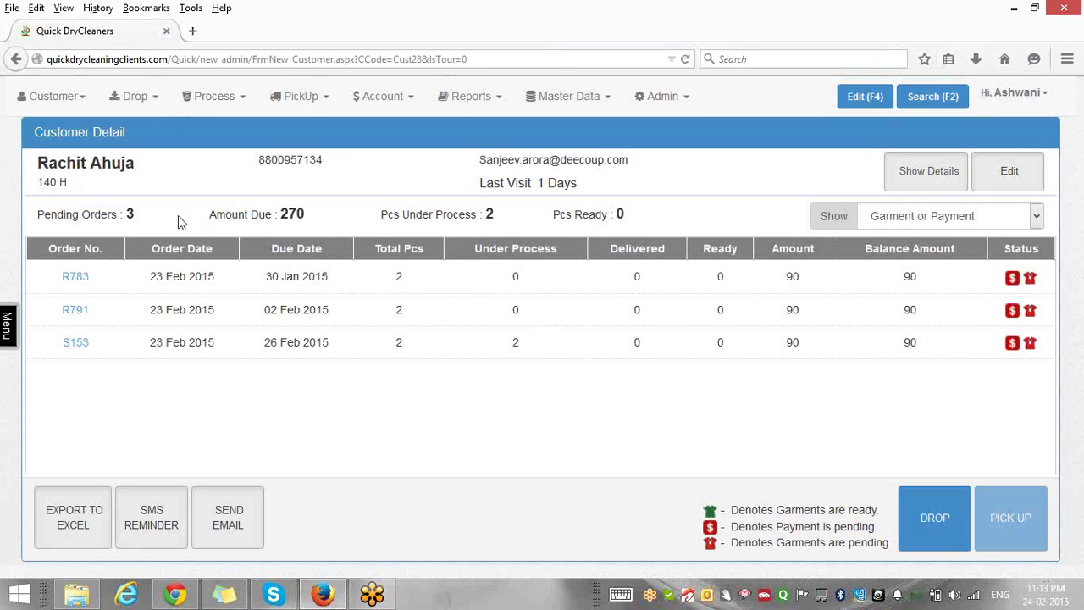
# Review the 3 pending orders, amount due and 2 pieces under process, then start a drop-off.
pyautogui.doubleClick(130, 214)
pyautogui.moveTo(309, 213); pyautogui.dragTo(280, 214)
pyautogui.click(494, 217)
pyautogui.moveTo(490, 216); pyautogui.dragTo(483, 215)
pyautogui.click(934, 517)
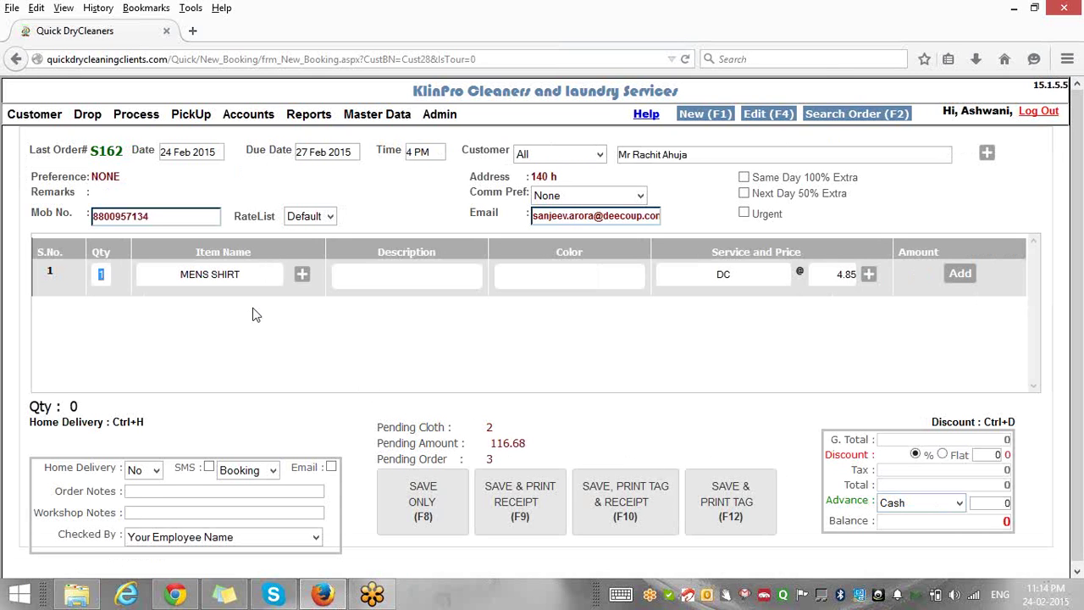
# Add 2 Shirts for DC service at 10 each, totalling 20.00.
pyautogui.write('2')
pyautogui.press('Tab')
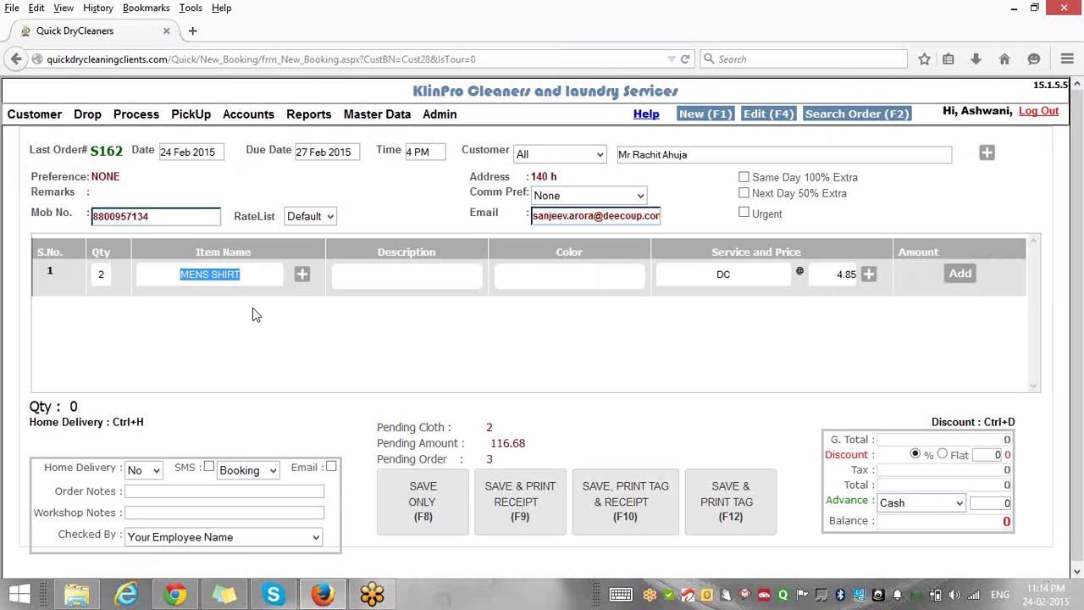
pyautogui.write('s')
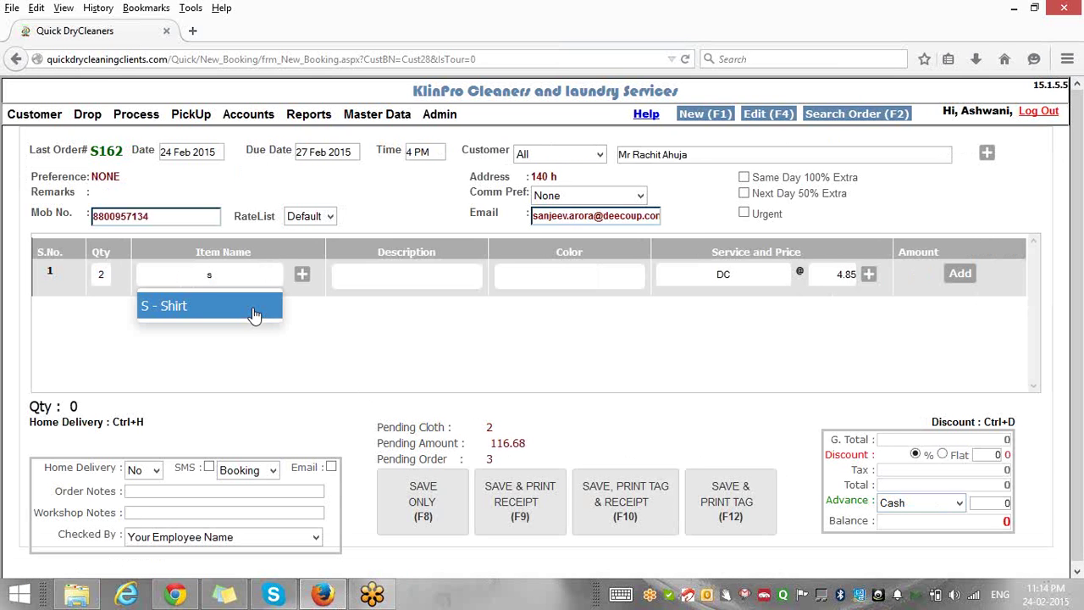
pyautogui.click(254, 311)
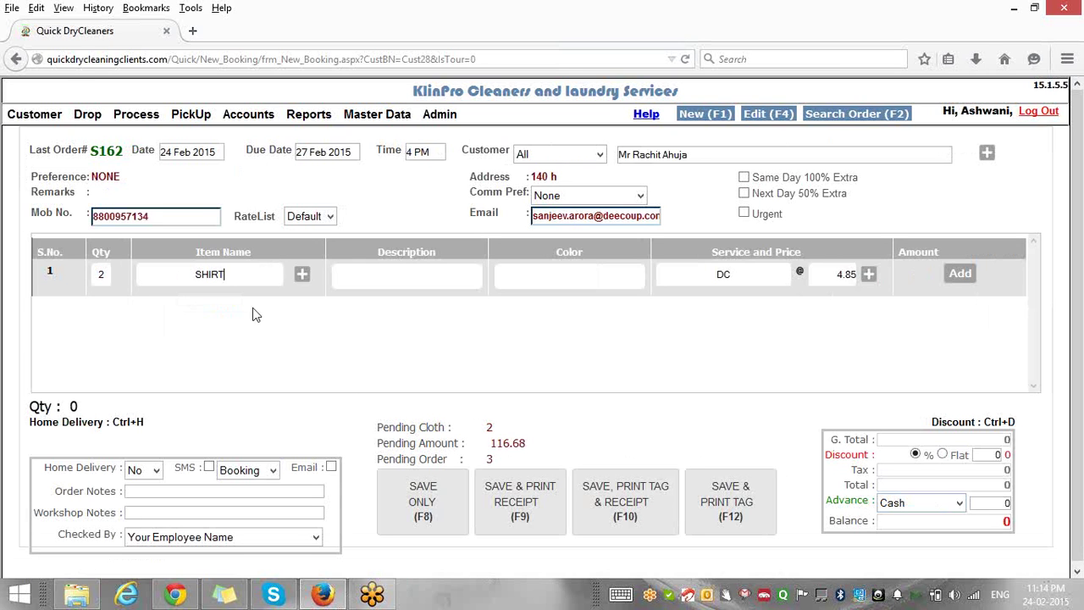
pyautogui.press('Tab')
pyautogui.press('Tab')
pyautogui.press('Return')
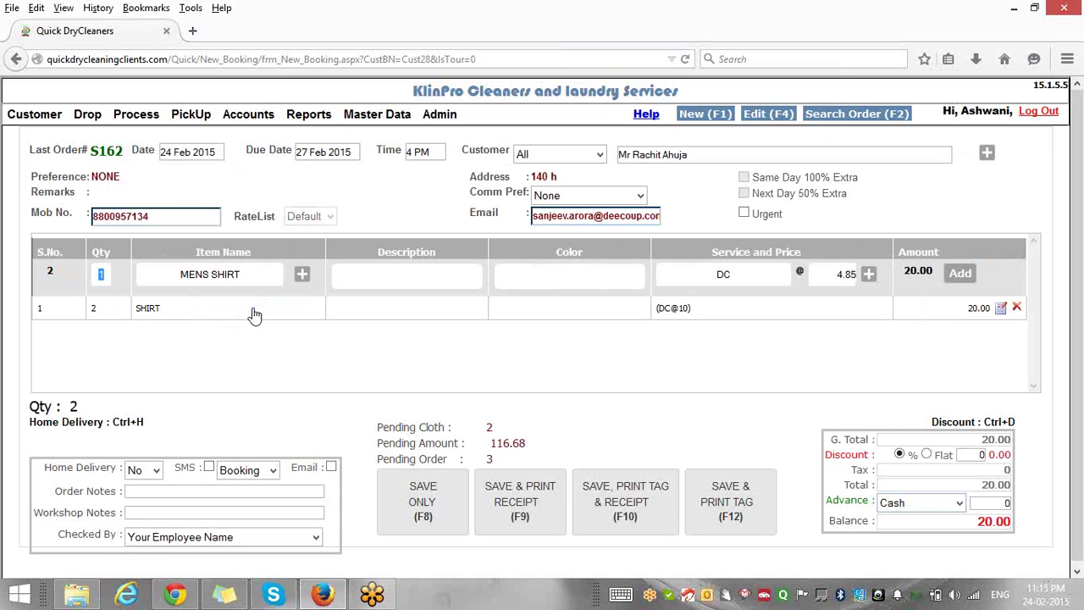
# Add a Coat with DC service at 250, raising the total to 270.00.
pyautogui.press('Tab')
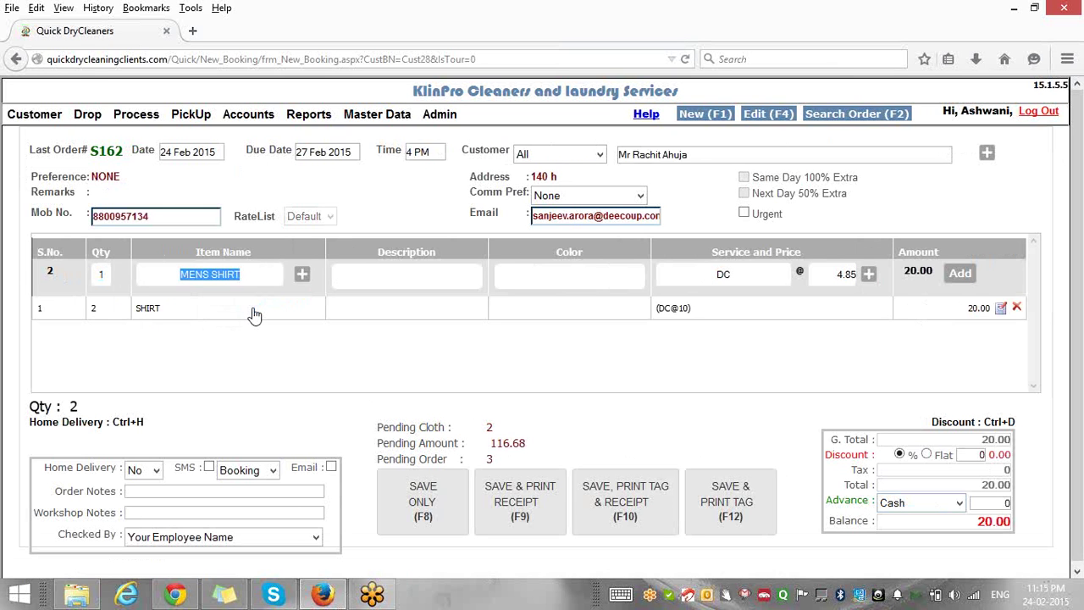
pyautogui.write('c')
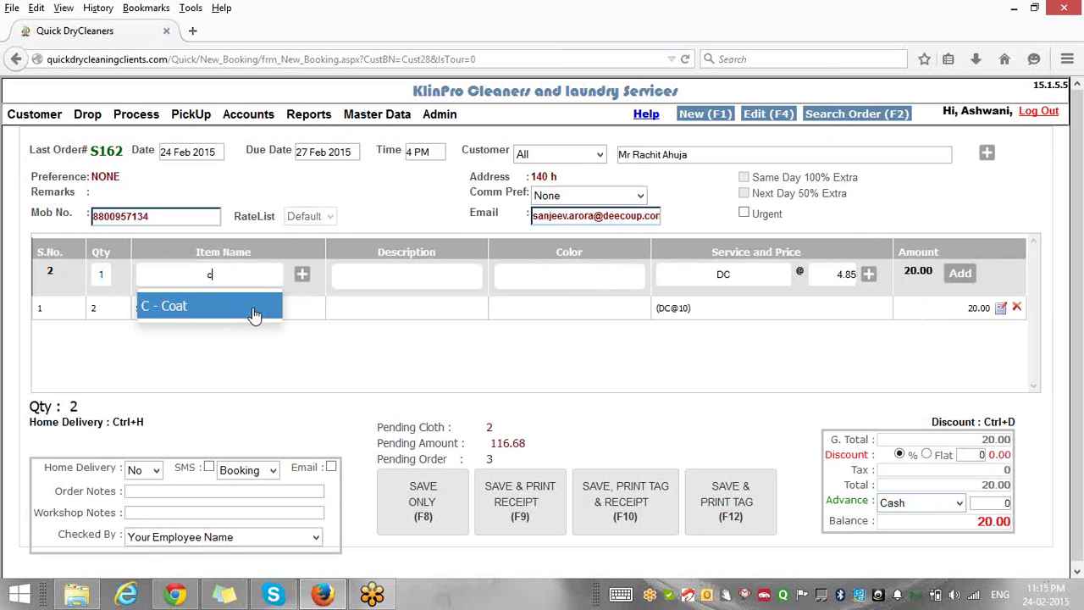
pyautogui.click(254, 306)
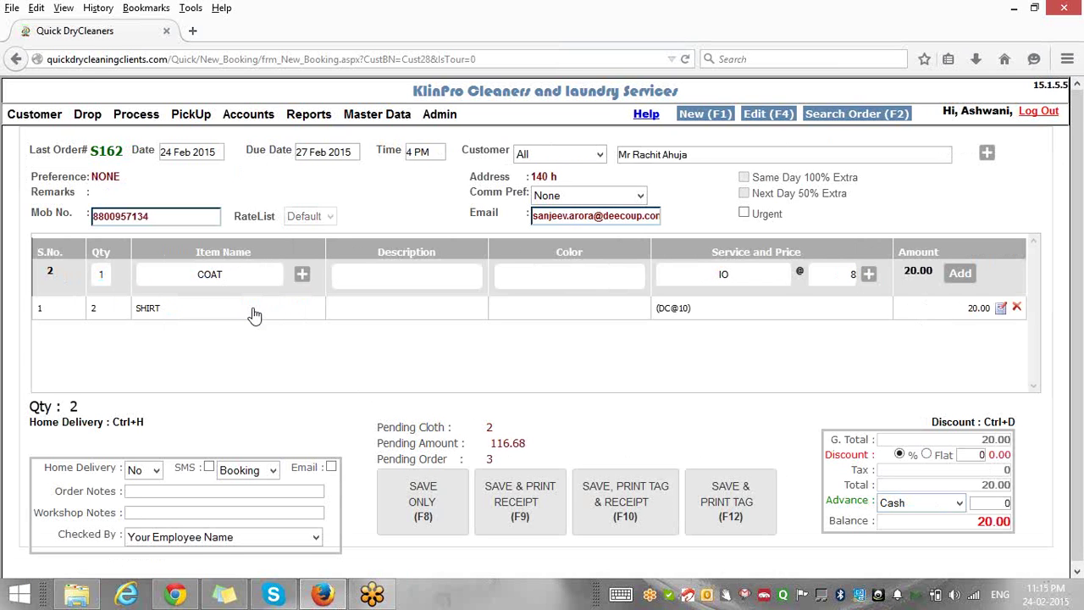
pyautogui.press('Tab')
pyautogui.write('dc')
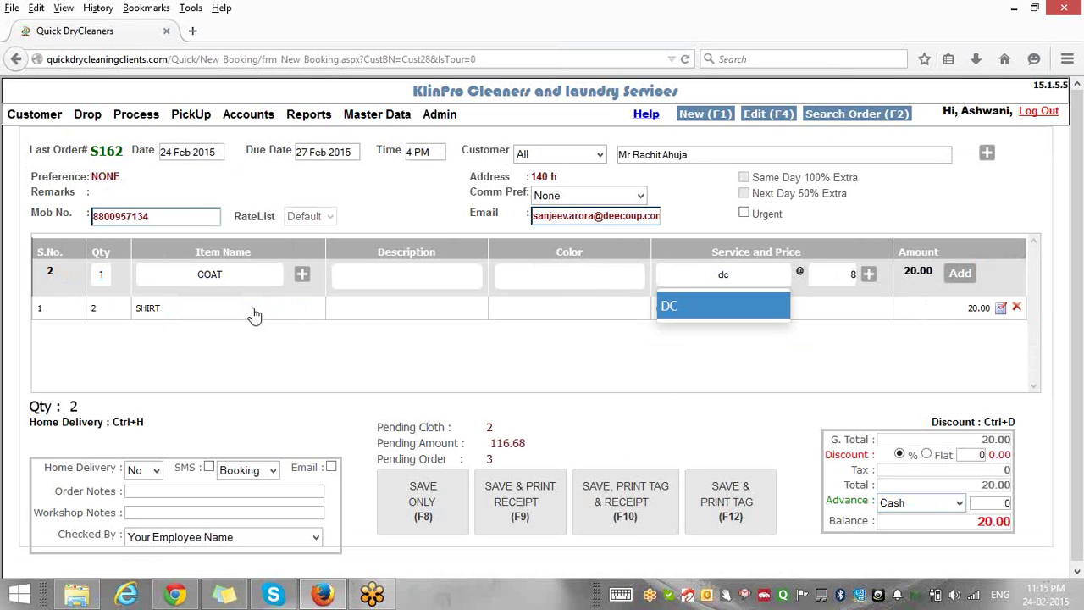
pyautogui.press('Tab')
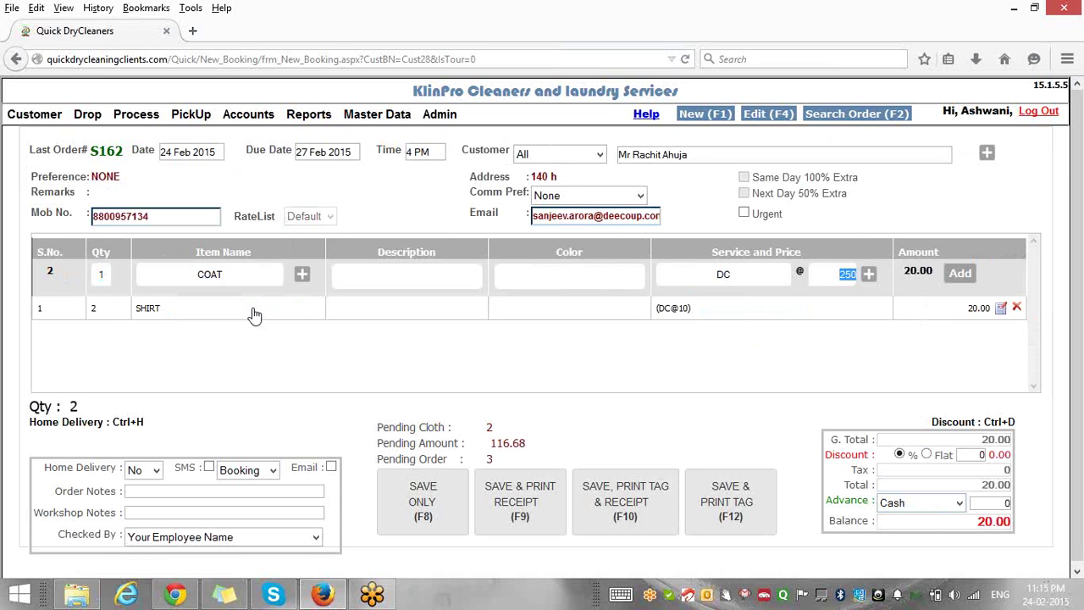
pyautogui.press('Return')
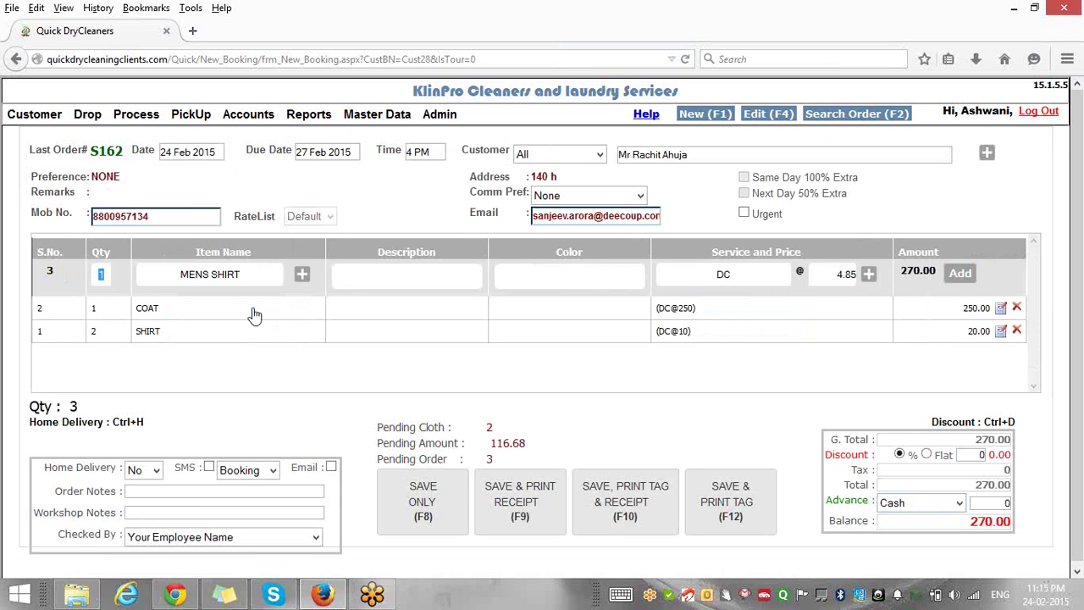
# Choose G2 - Gents Suit 2 Pcs as the next line's garment.
pyautogui.press('Tab')
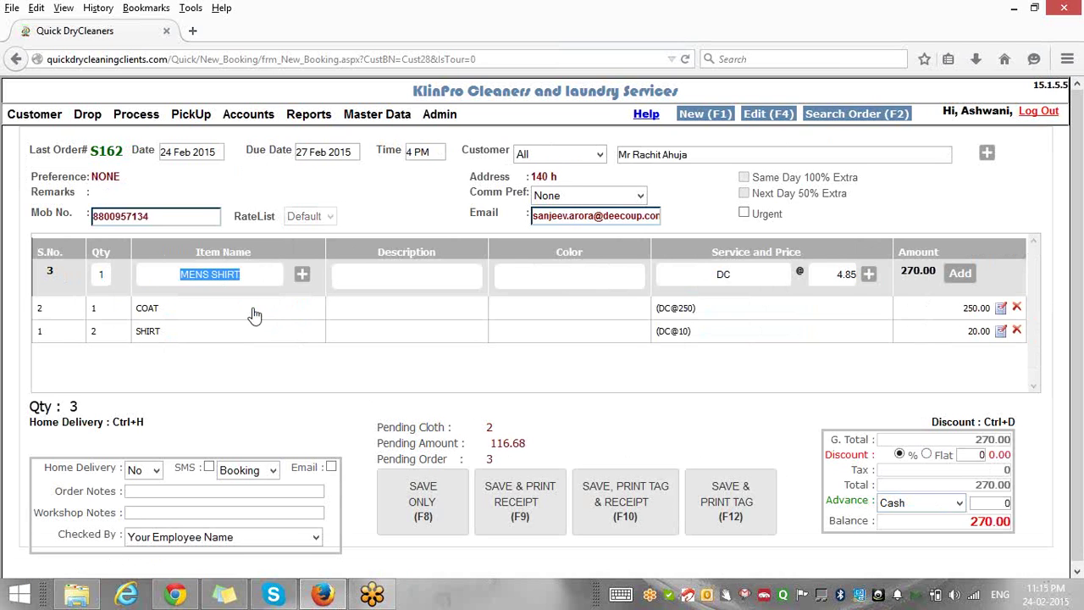
pyautogui.write('g2')
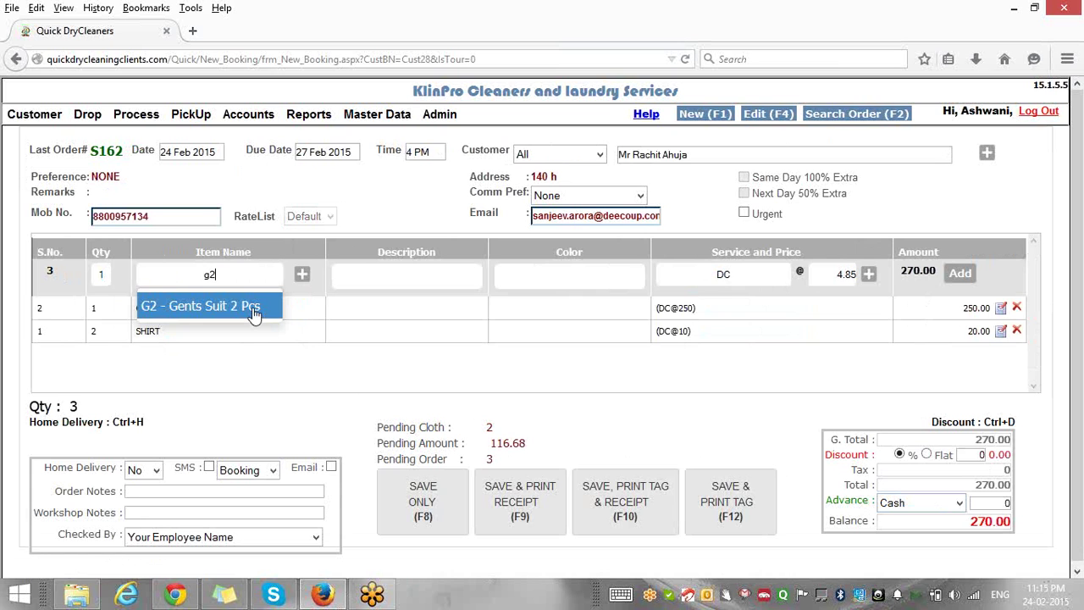
pyautogui.click(254, 313)
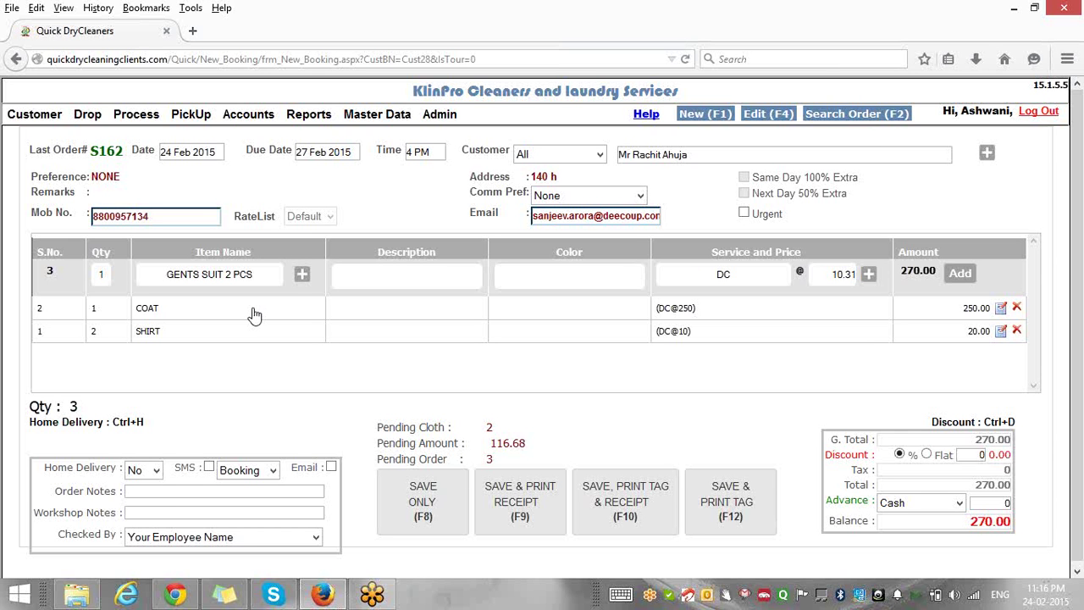
# Tag the gents suit's description with Loose Buttons and Faded.
pyautogui.write('los')
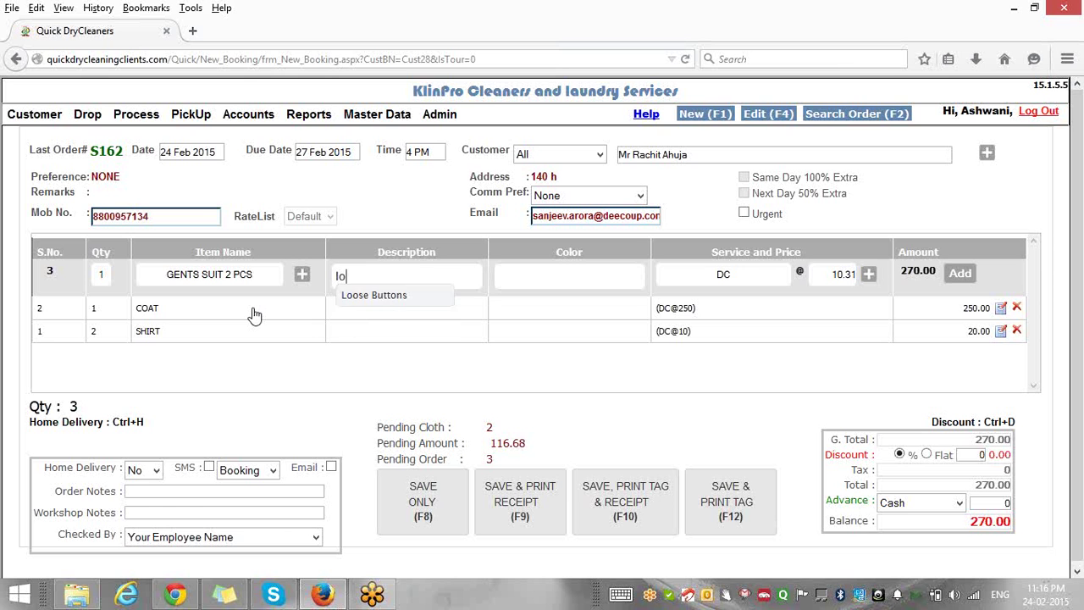
pyautogui.press('Down')
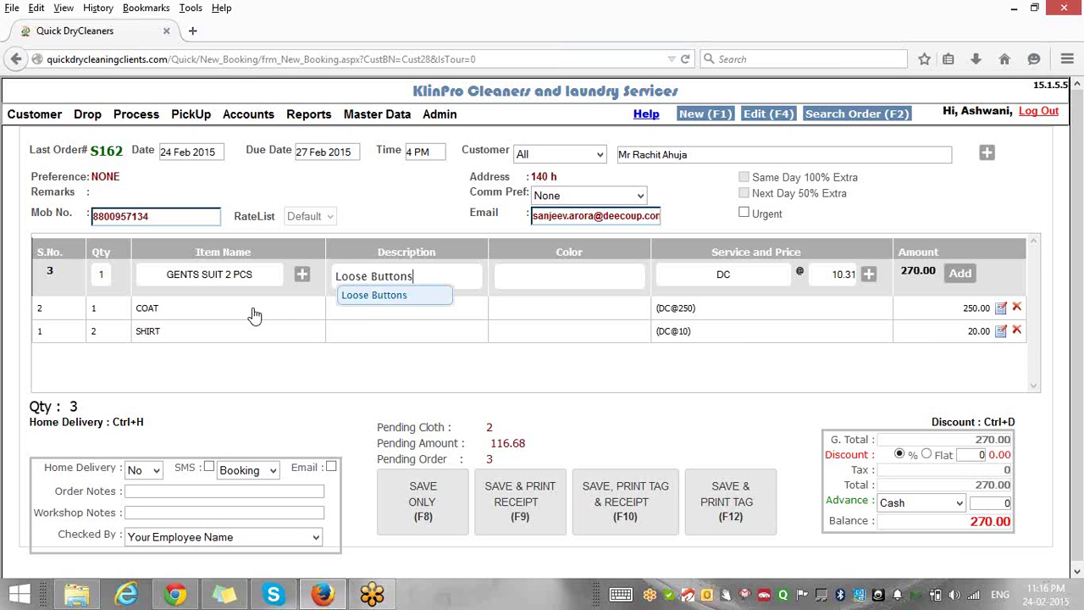
pyautogui.press('Return')
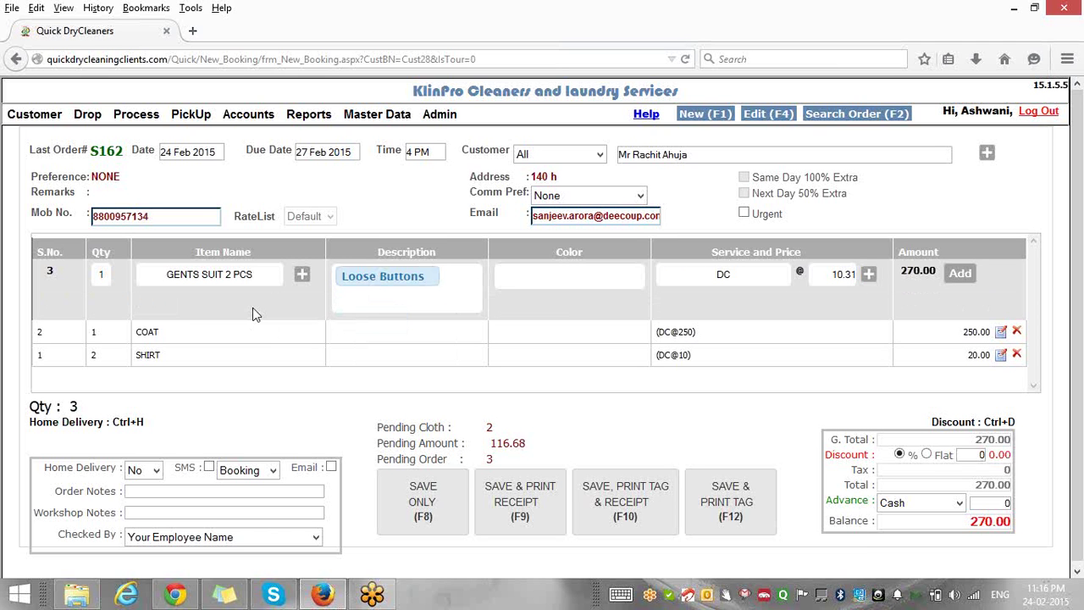
pyautogui.write('fad')
pyautogui.press('Down')
pyautogui.press('Return')
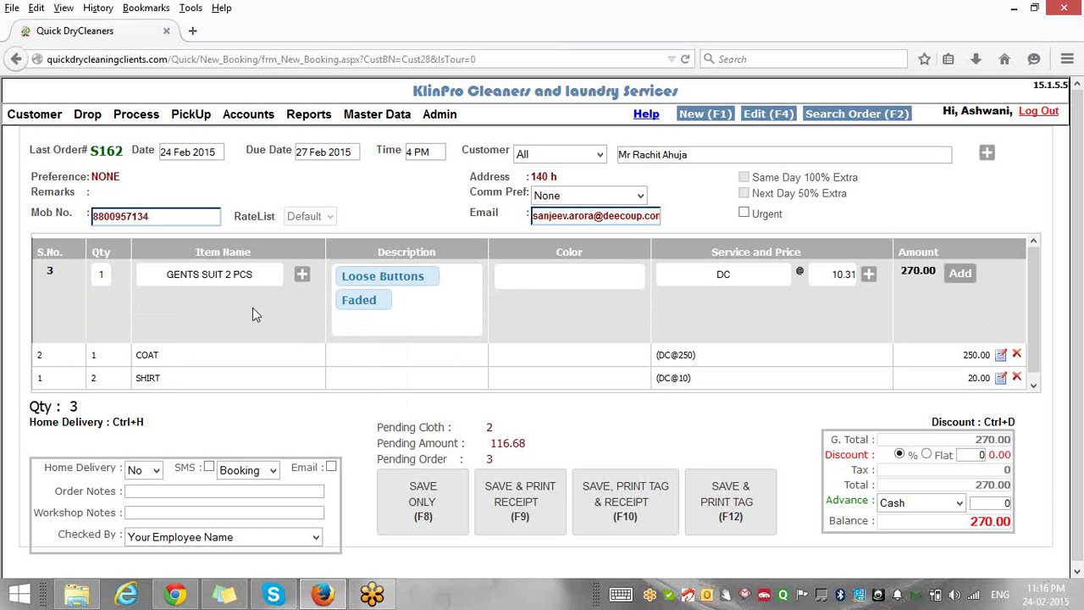
# Set the gents suit's colour to White and its price to 15.
pyautogui.write('white')
pyautogui.press('Down')
pyautogui.press('Return')
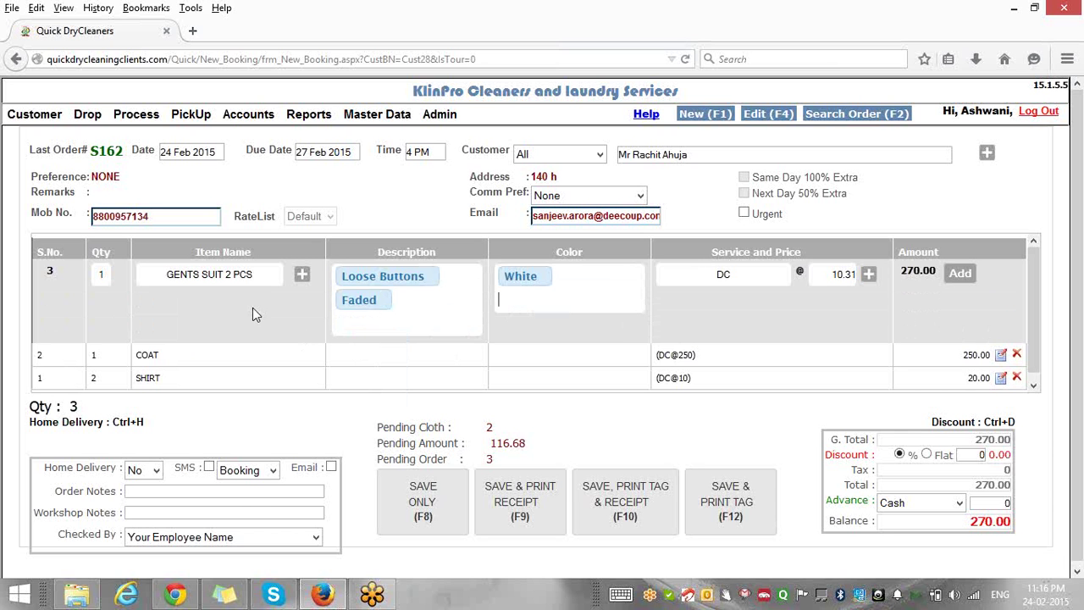
pyautogui.press('Tab')
pyautogui.press('Tab')
pyautogui.write('15')
# Add the gents suit line, making five pieces totalling 285.00, and enter quantity 1 on the next row.
pyautogui.press('Return')
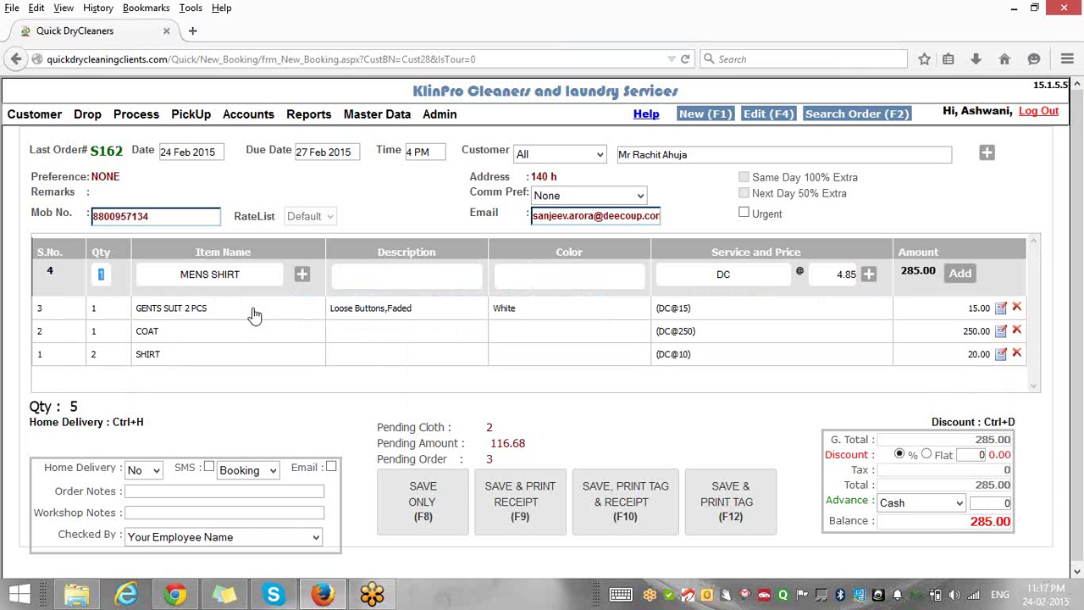
pyautogui.write('1')
pyautogui.moveTo(1015, 423); pyautogui.dragTo(985, 422)
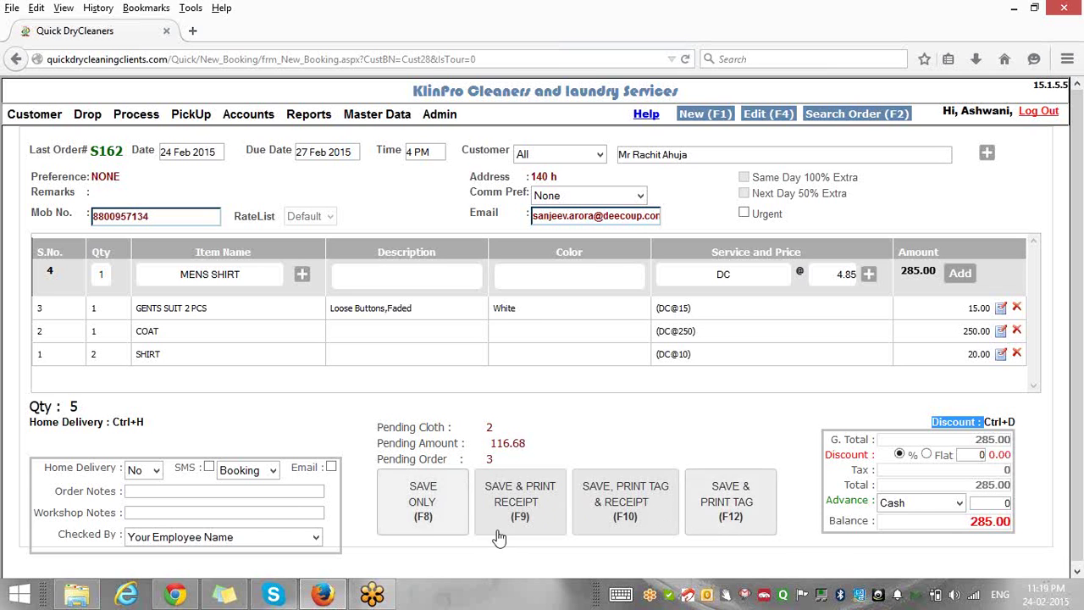
# Save the booking with delivery confirmed for 27 Feb 2015.
pyautogui.click(424, 495)
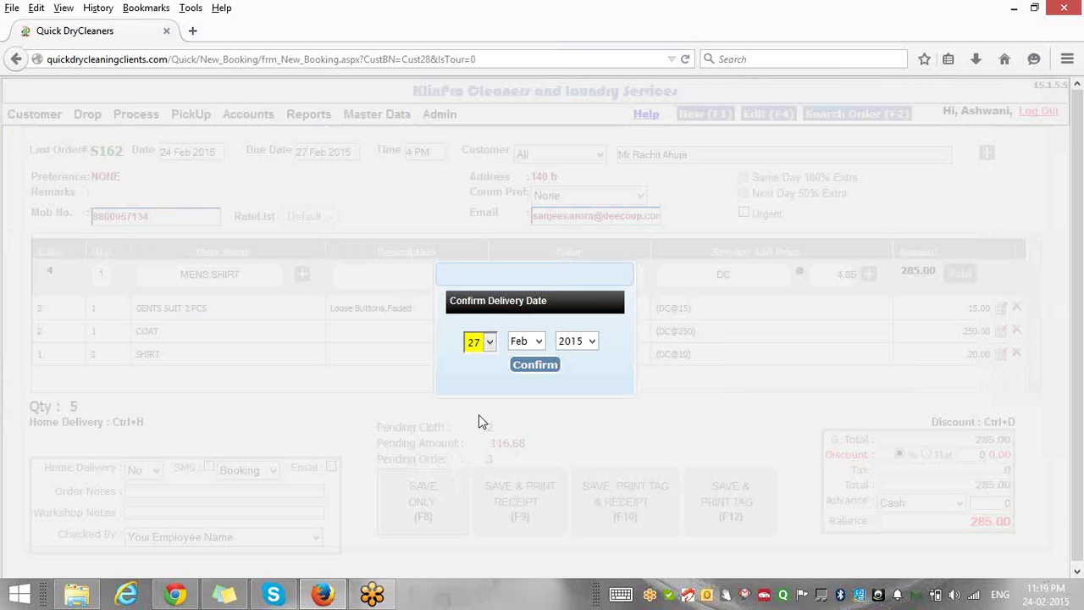
pyautogui.click(538, 364)
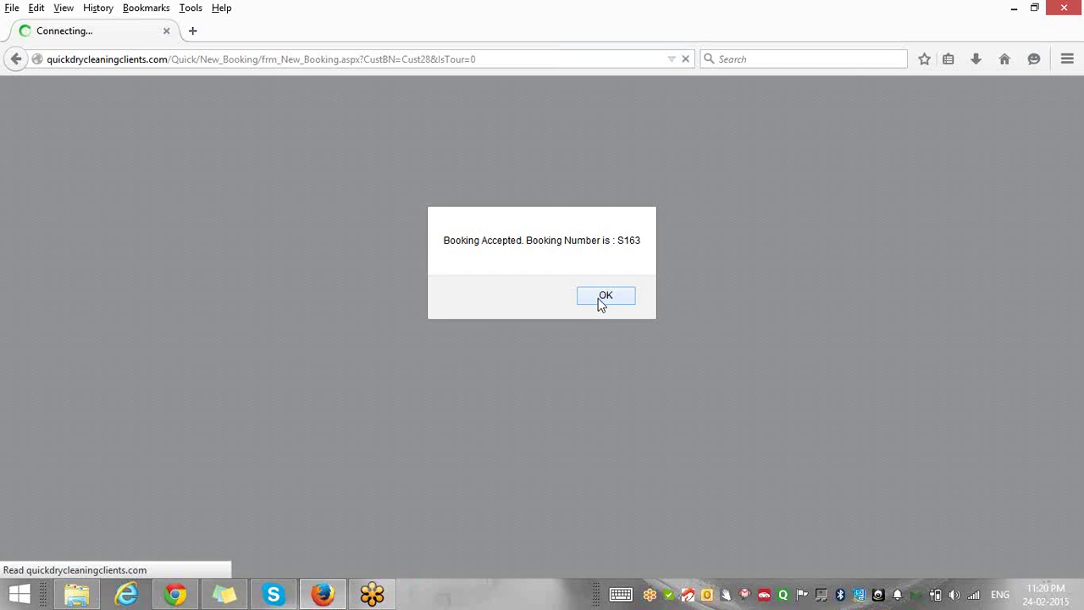
# Acknowledge the Booking Accepted notice to bring up the 285.00 booking slip.
pyautogui.click(597, 300)
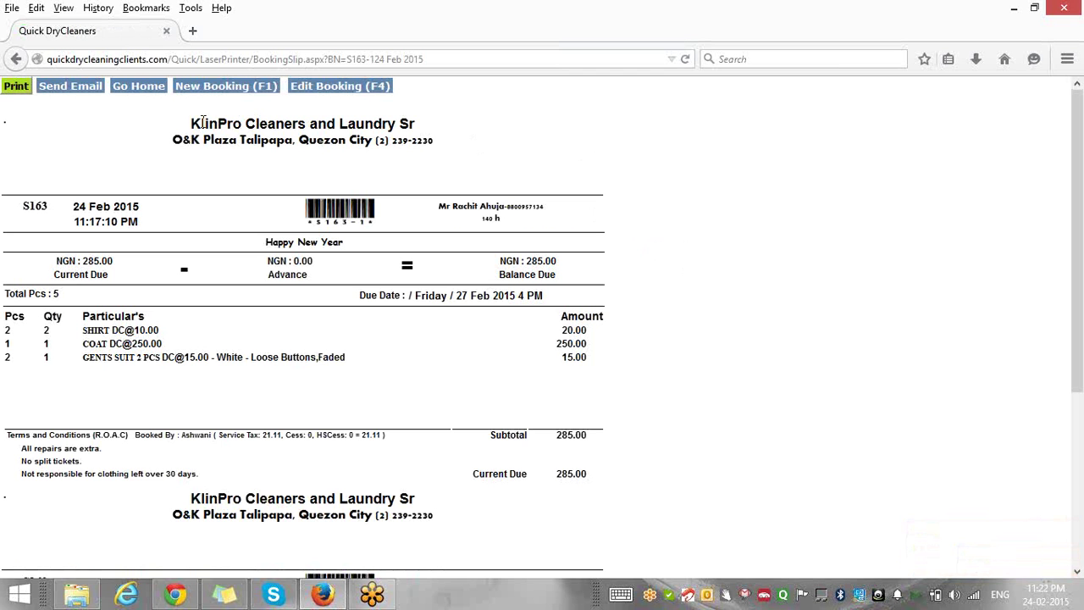
# Start a fresh booking form, now listing S163 as the last order.
pyautogui.click(195, 88)
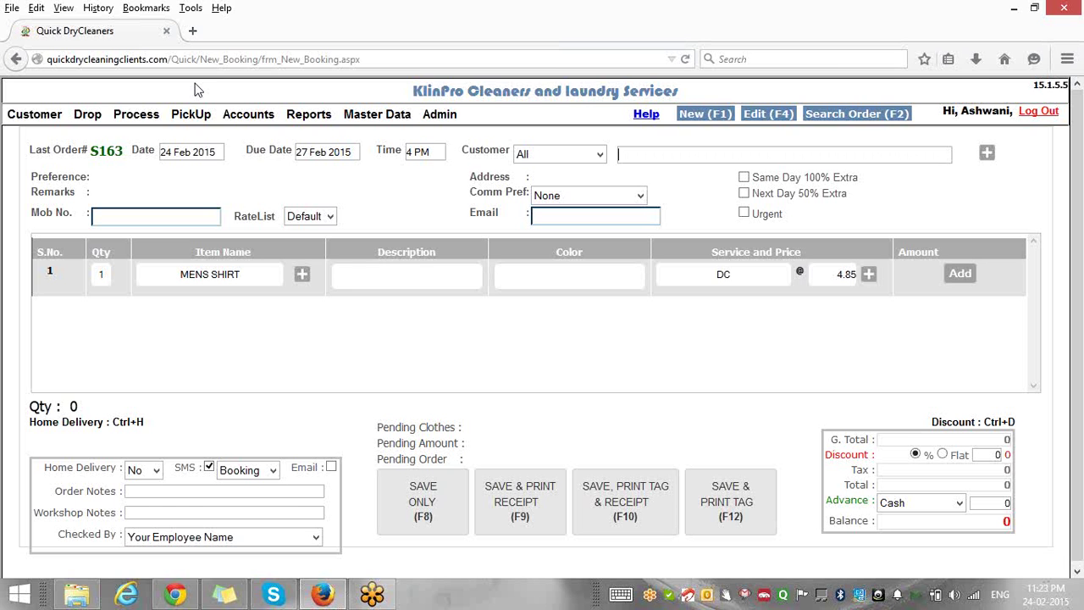
# Open the list of processing options from the booking screen.
pyautogui.moveTo(174, 95); pyautogui.dragTo(136, 114)
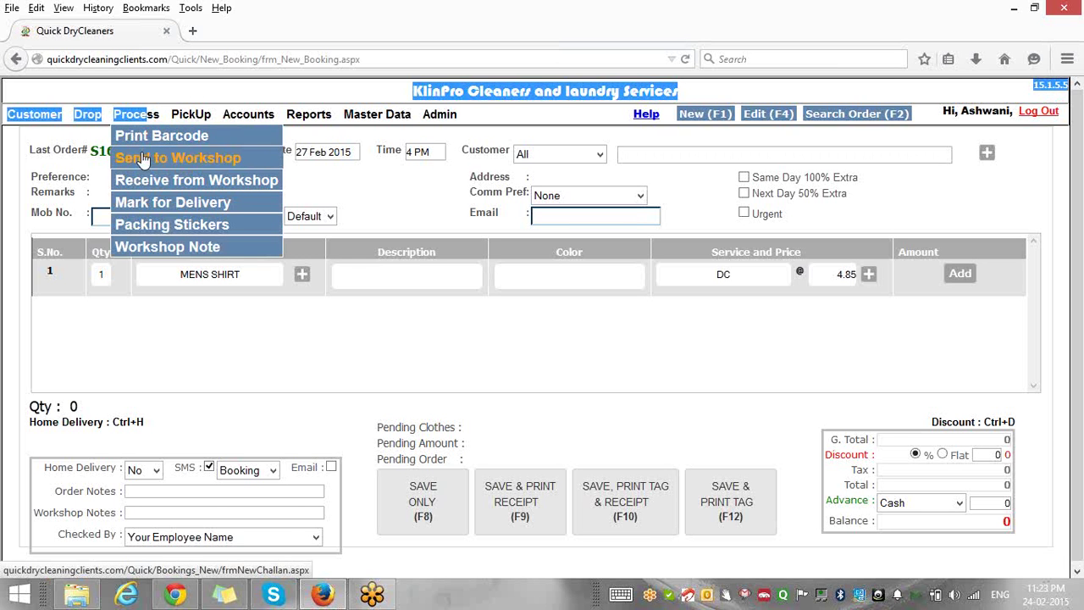
# Open Send to Workshop and scroll the pending garment list to the S163 rows.
pyautogui.click(144, 160)
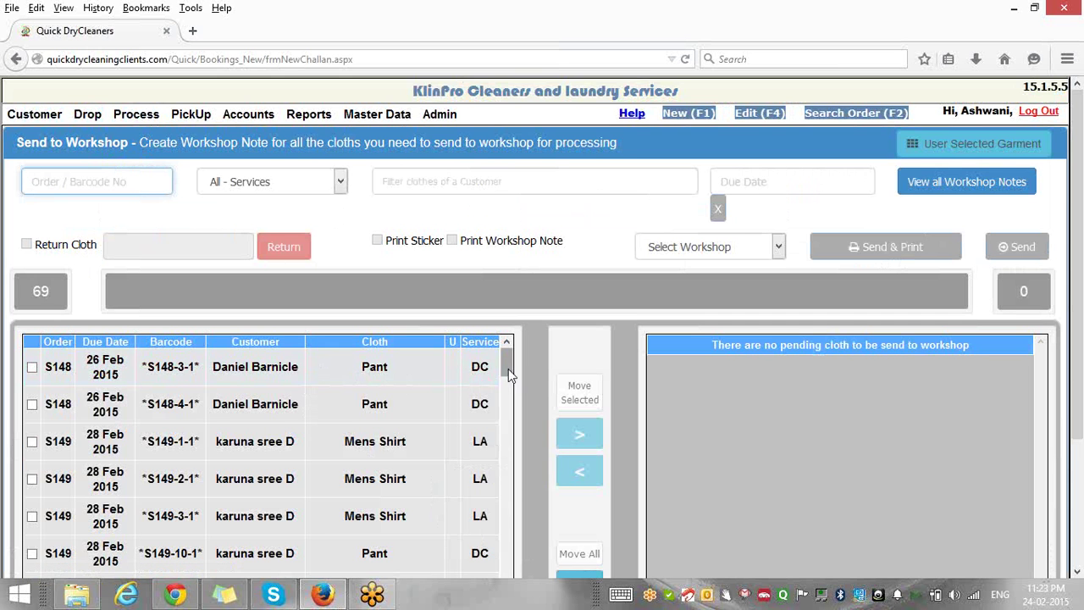
pyautogui.scroll(-10, 508, 369)
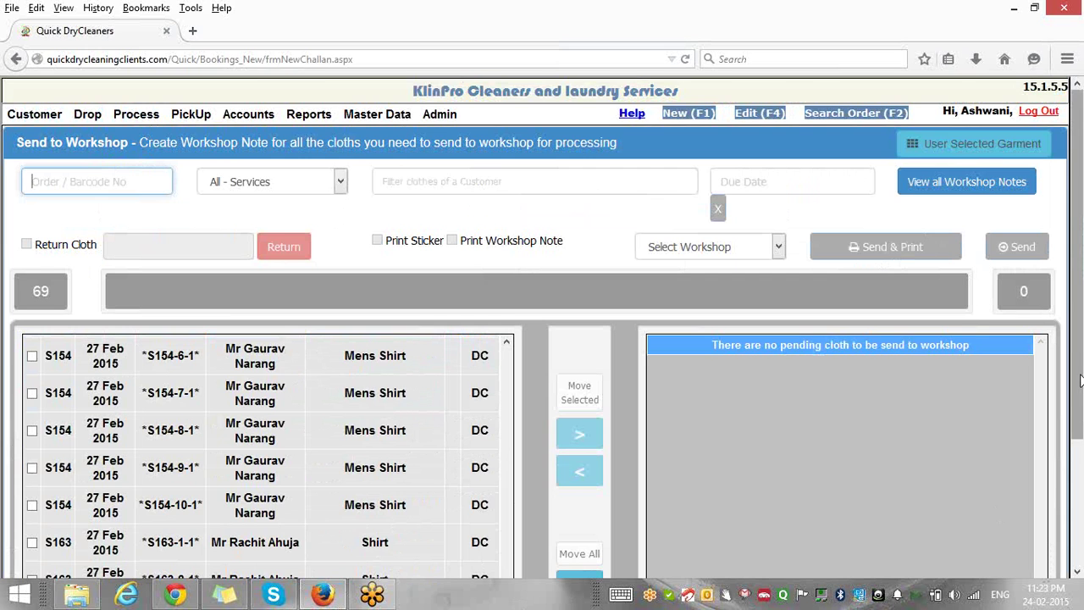
pyautogui.moveTo(1079, 381); pyautogui.dragTo(1079, 538)
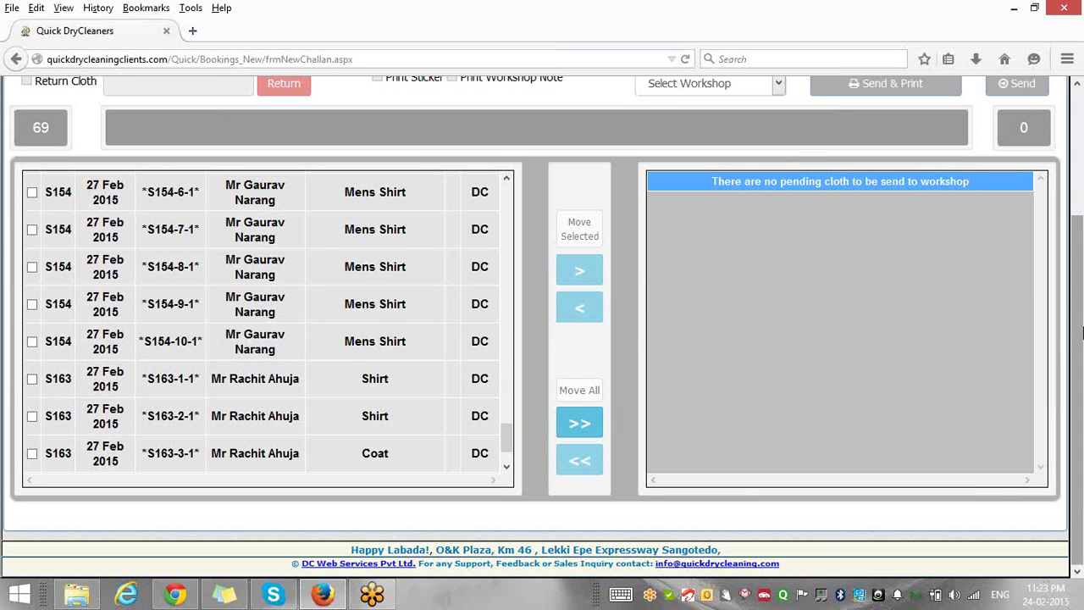
pyautogui.scroll(2, 593, 256)
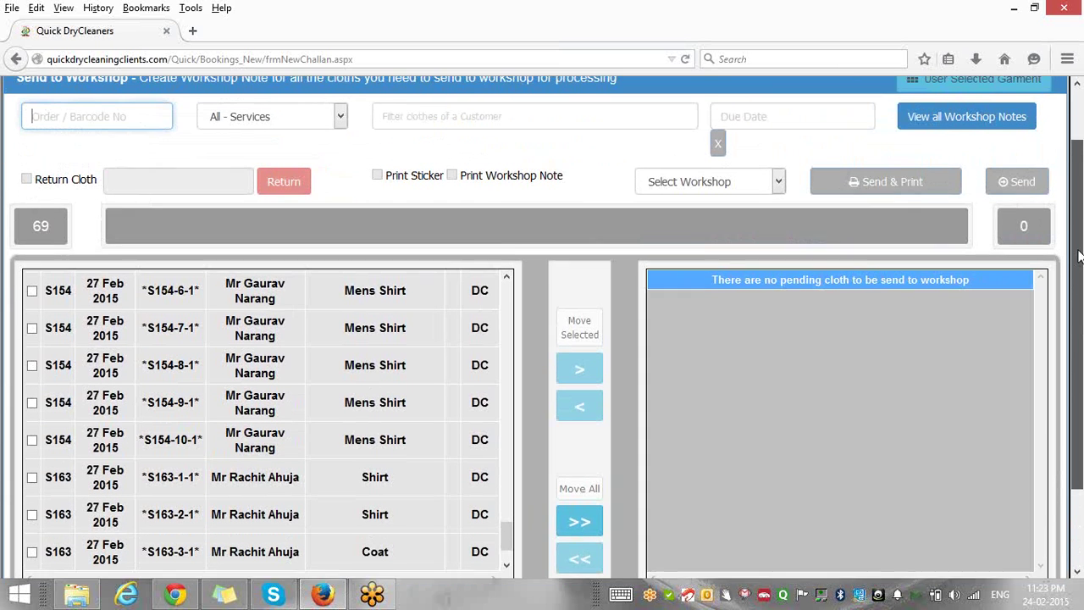
# Queue barcodes S163-1-1, S163-2-1 and S163-3-1 for the workshop.
pyautogui.write('S')
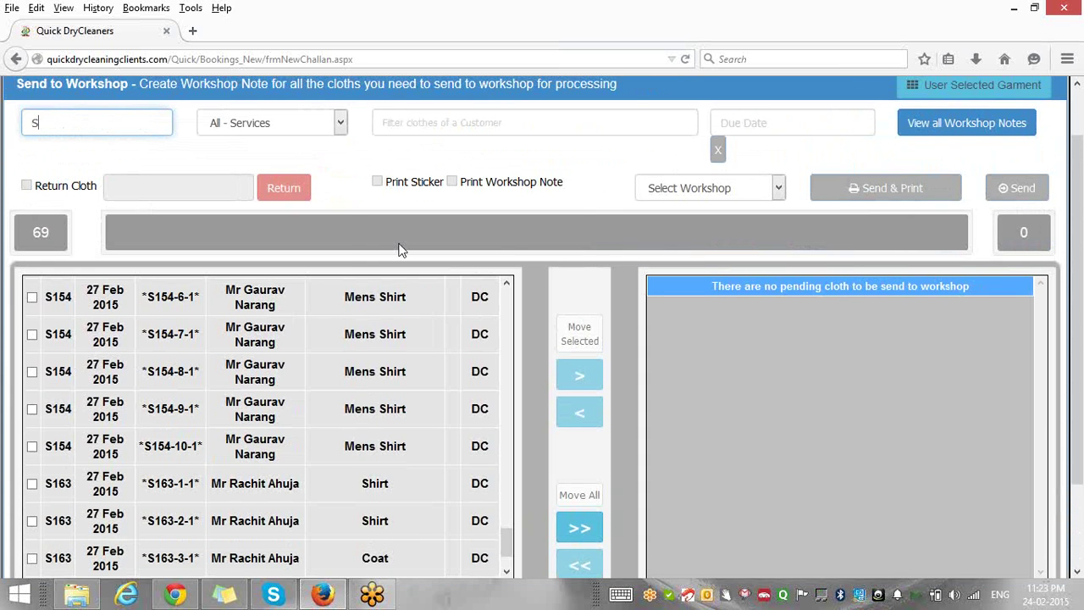
pyautogui.write('163-1-1')
pyautogui.press('Return')
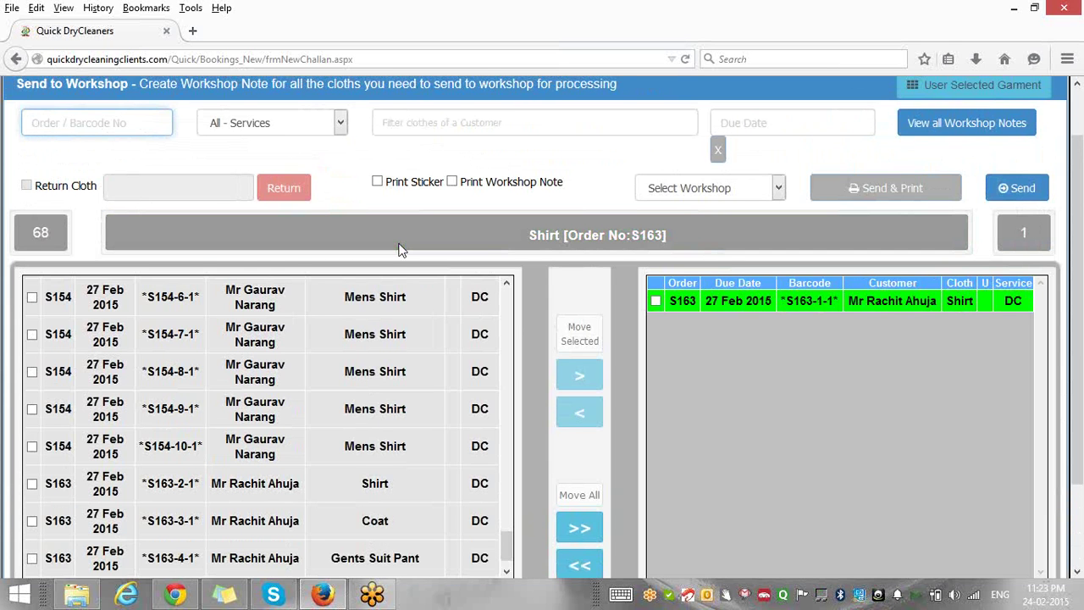
pyautogui.write('S163-2-1')
pyautogui.press('Return')
pyautogui.write('S')
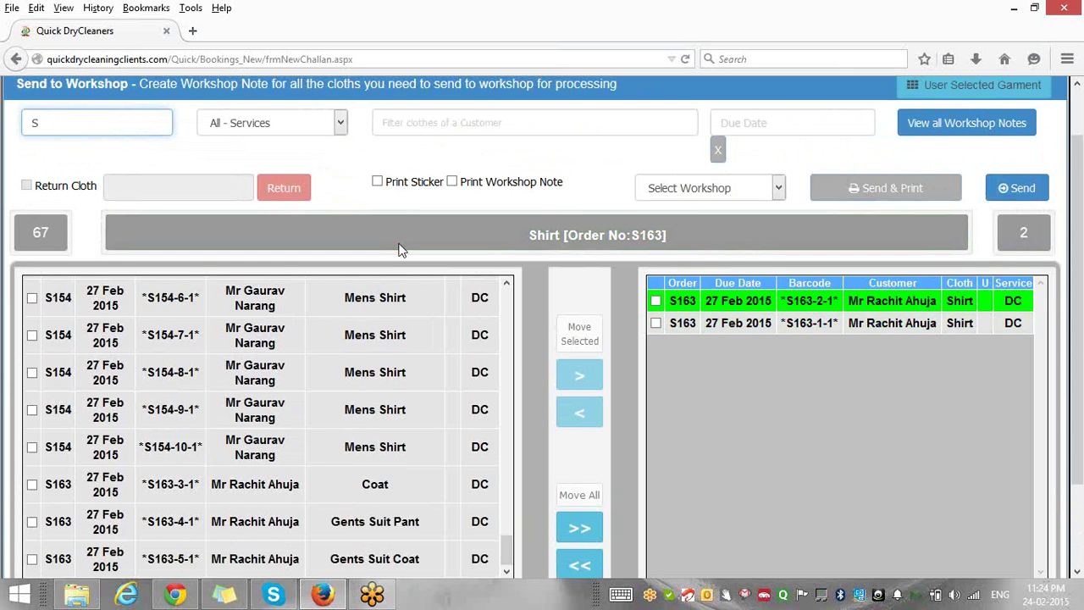
pyautogui.write('163-3-1')
pyautogui.press('Return')
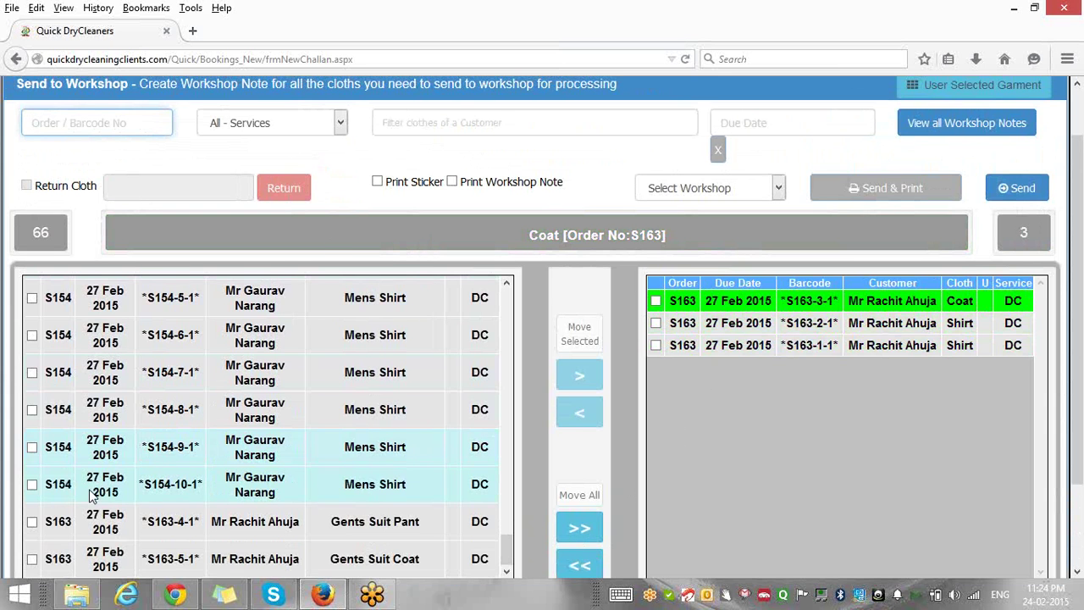
# Queue S163-4-1 Gents Suit Pant and S163-5-1 Gents Suit Coat, also checking S165-1-1.
pyautogui.write('S163-4-1')
pyautogui.press('Return')
pyautogui.write('S1')
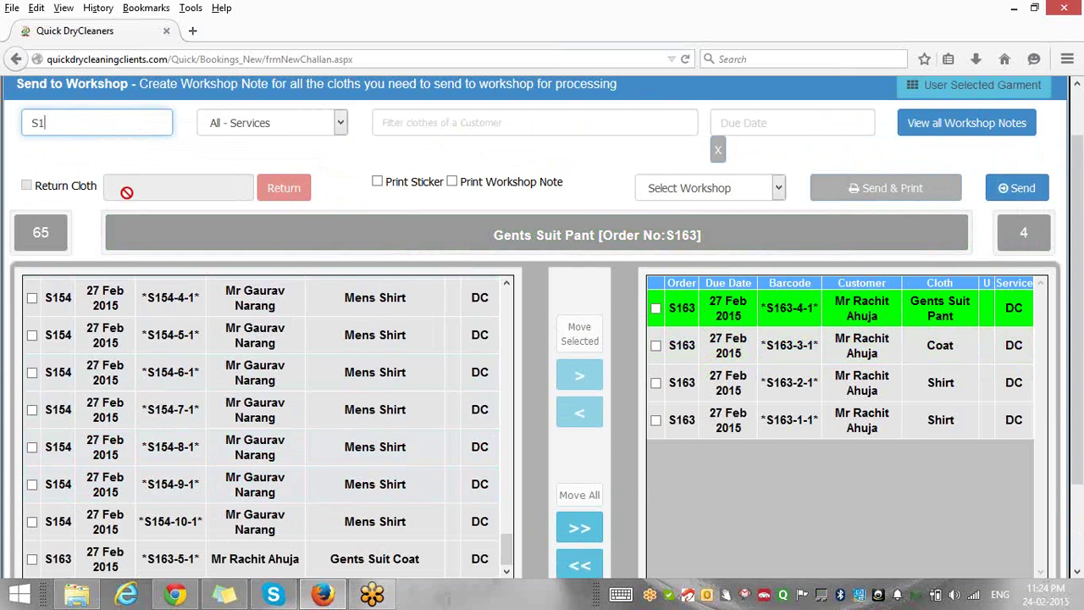
pyautogui.write('65-')
pyautogui.write('1-1')
pyautogui.press('Return')
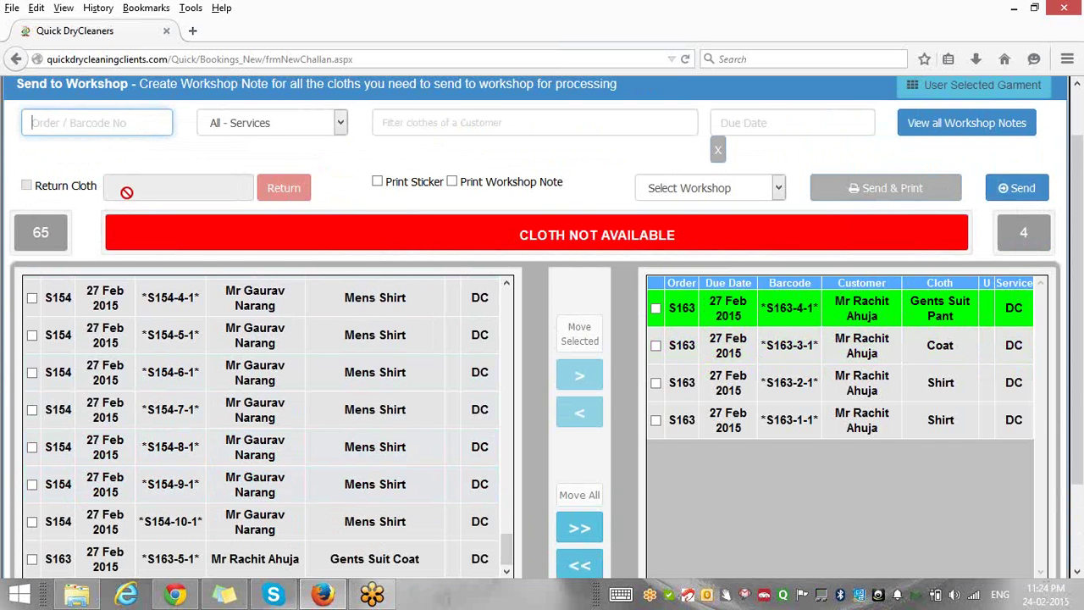
pyautogui.write('S163-5-1')
pyautogui.press('Return')
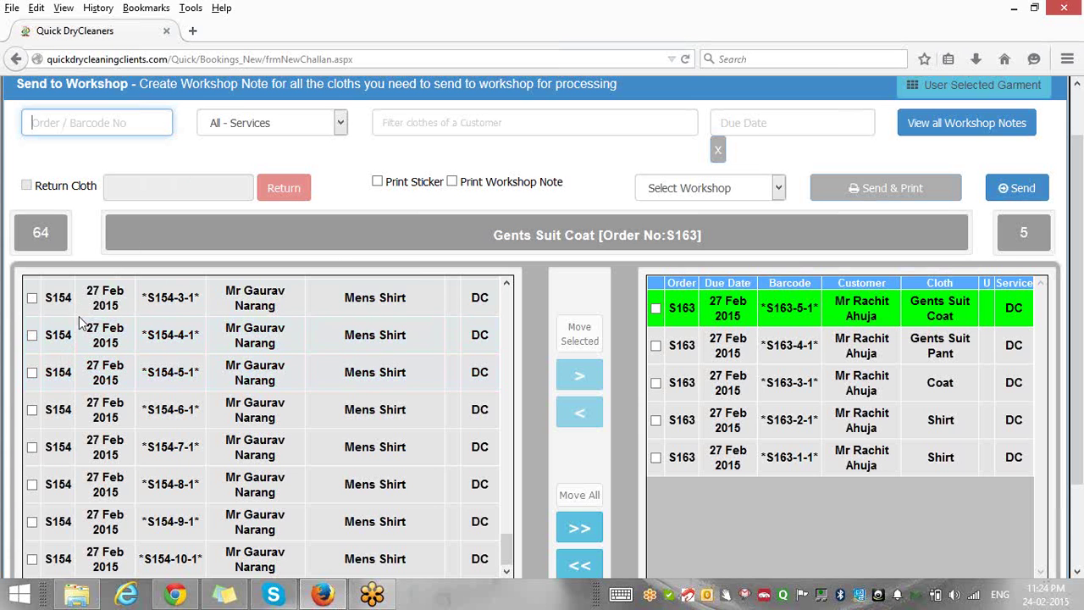
pyautogui.click(1005, 191)
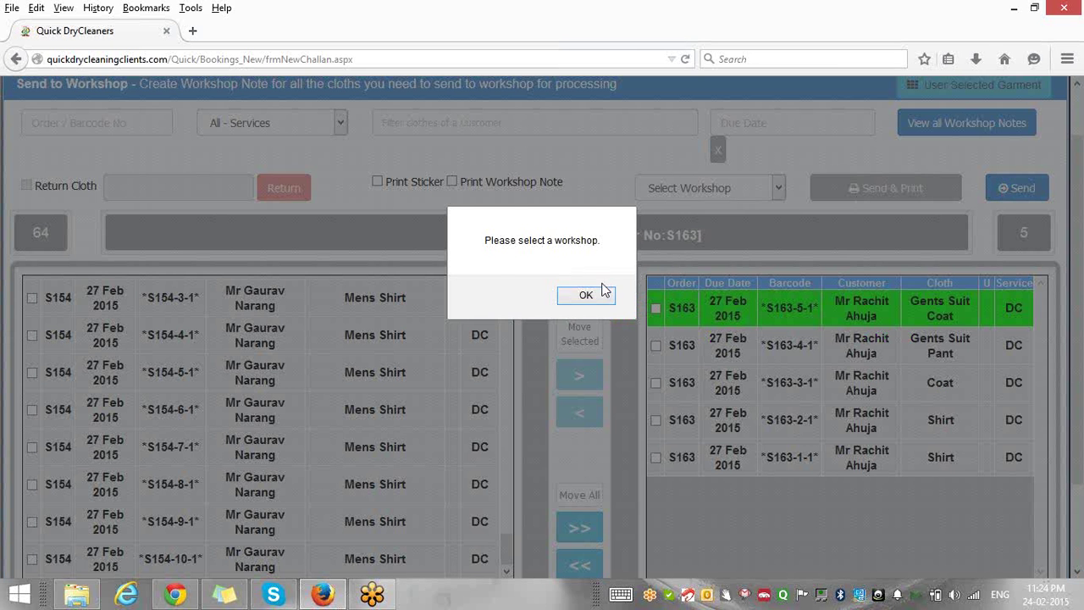
pyautogui.click(597, 294)
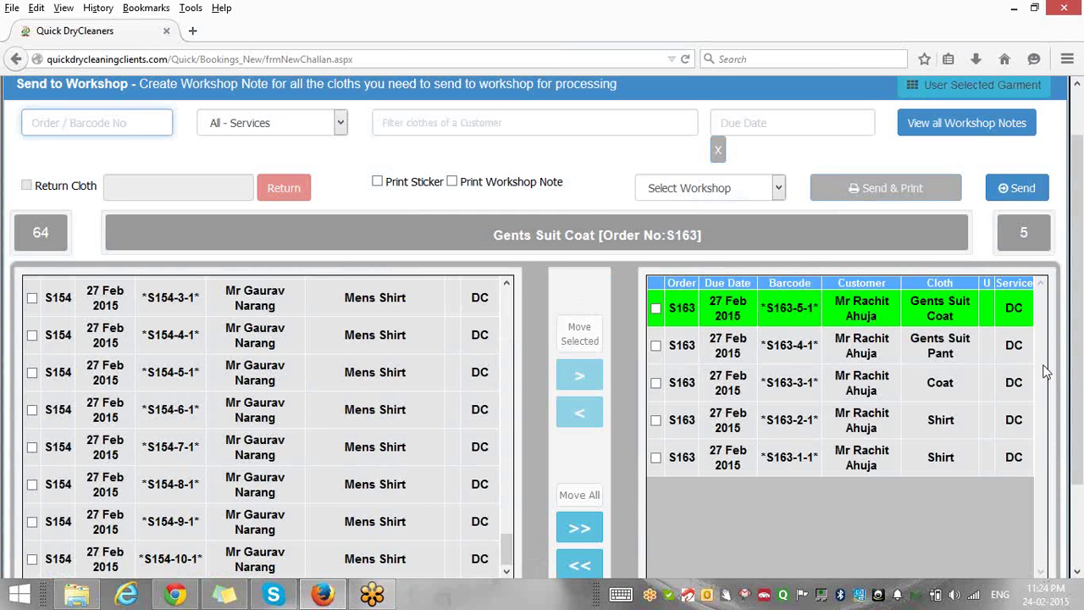
pyautogui.scroll(1, 1077, 282)
pyautogui.scroll(3, 1077, 282)
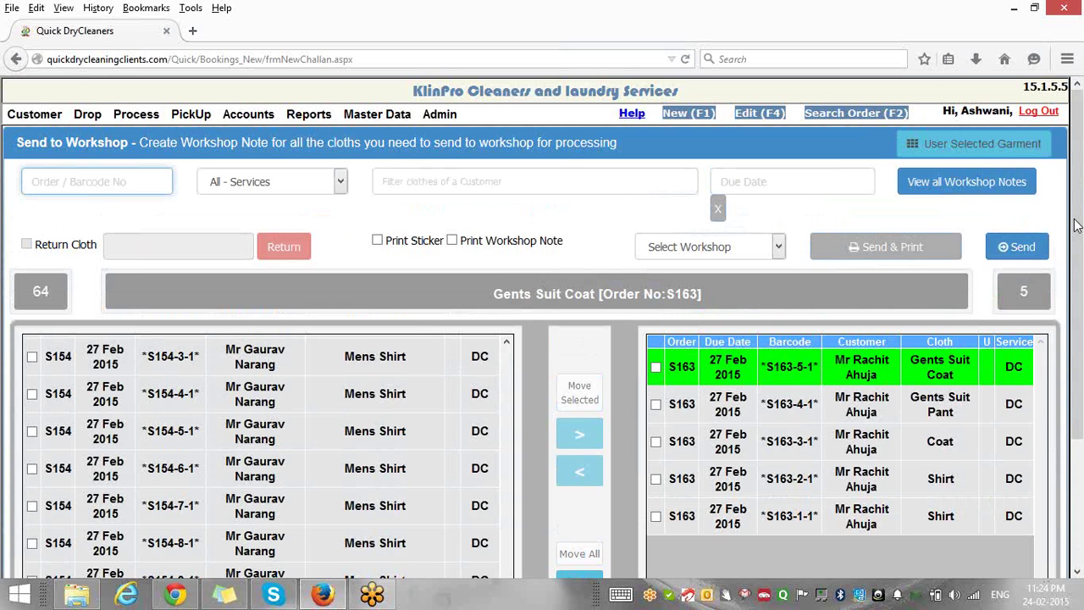
pyautogui.moveTo(303, 121)
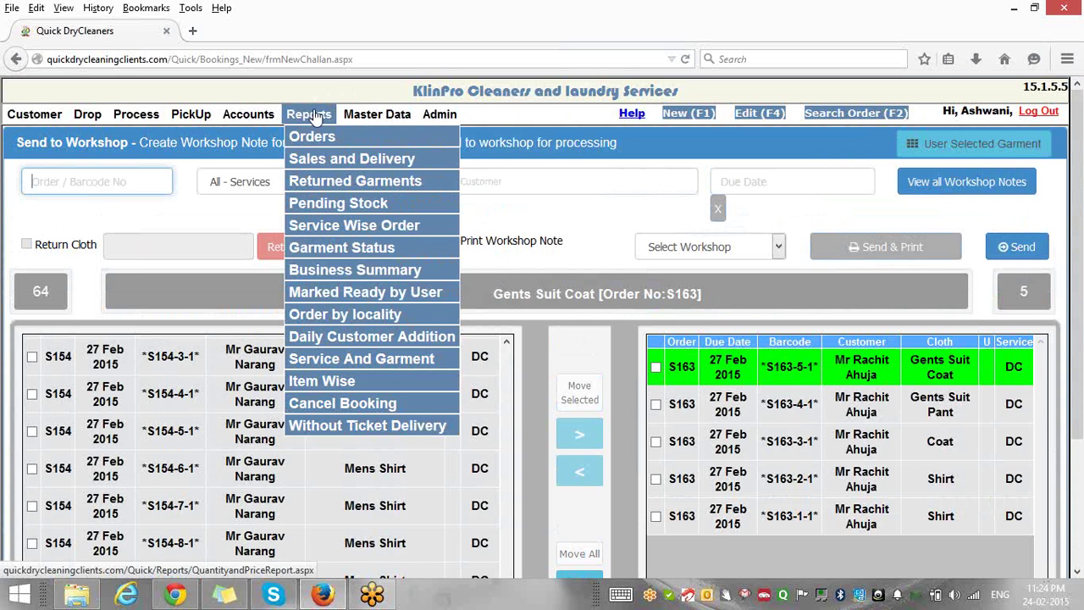
pyautogui.moveTo(372, 118)
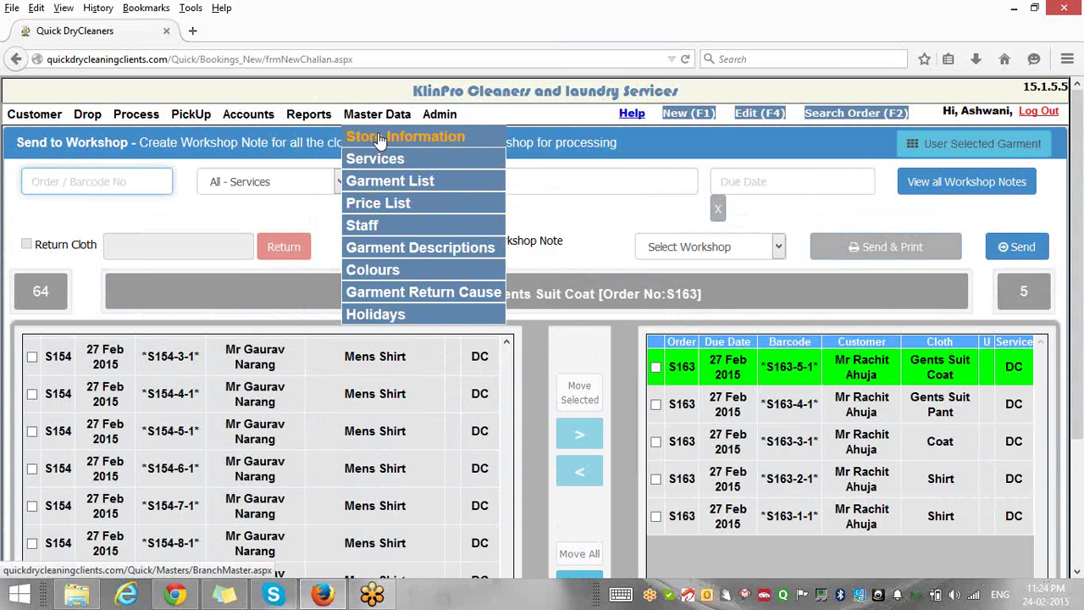
# Switch Store Information to in-store processing only (Sent to Workshop: No) and update the store.
pyautogui.click(379, 137)
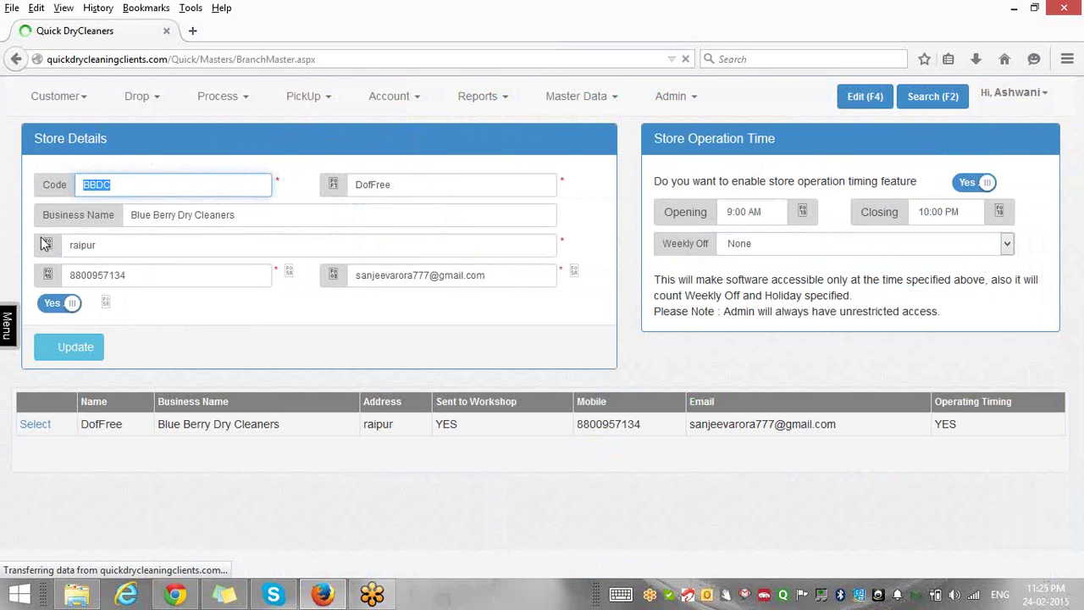
pyautogui.click(51, 305)
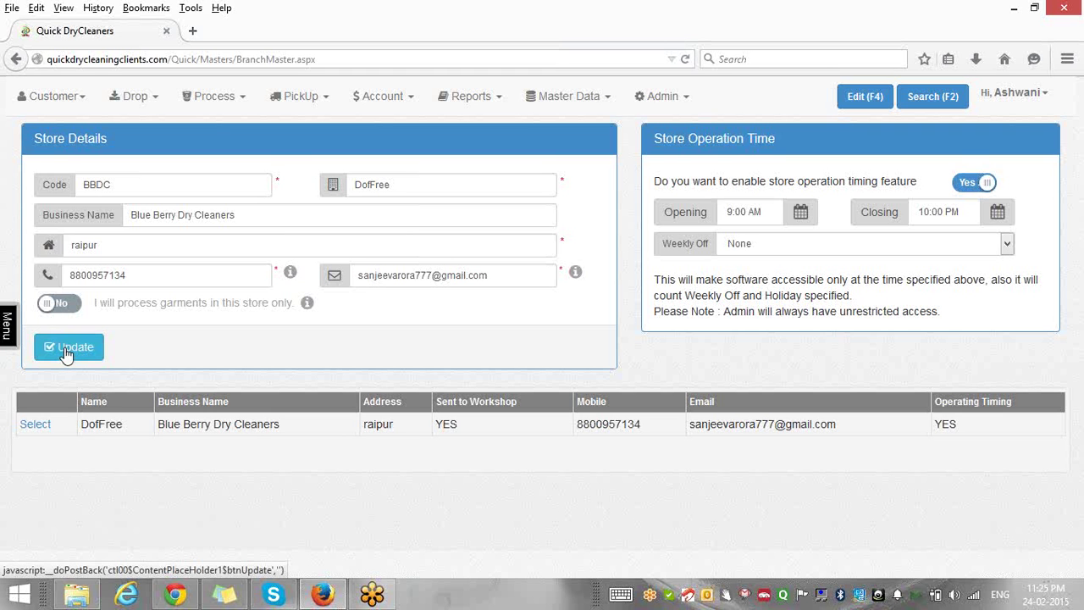
pyautogui.click(67, 349)
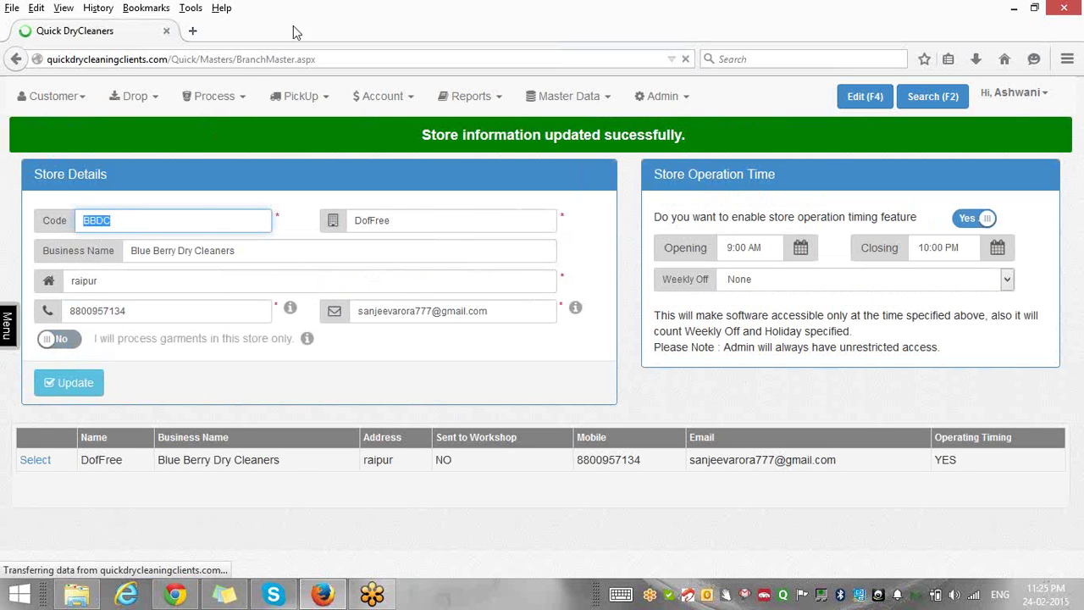
pyautogui.click(241, 99)
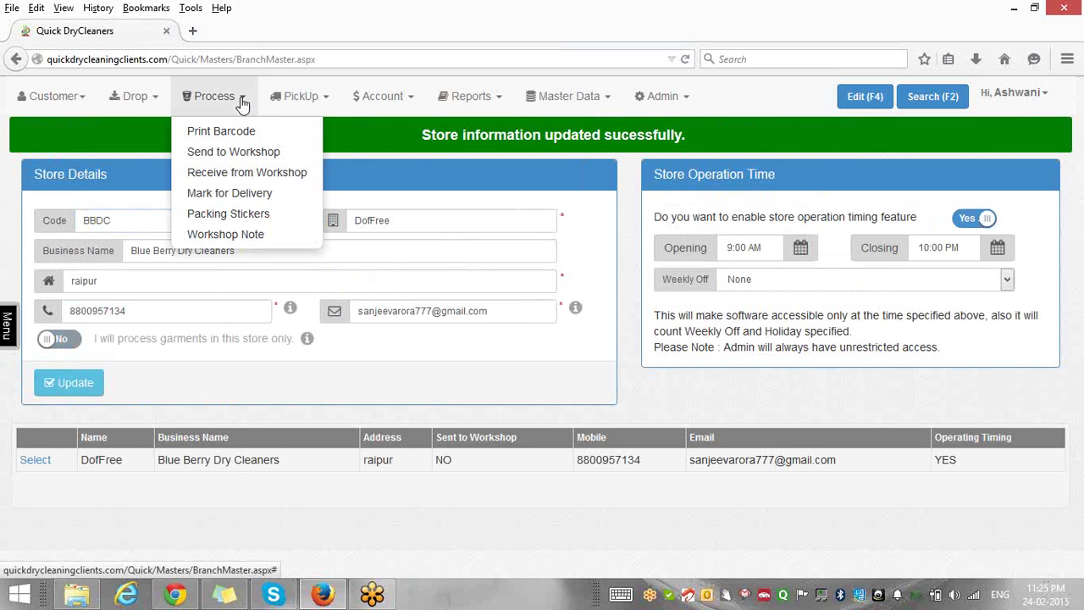
# Send the five queued S163 garments to the workshop from the Send to Workshop page.
pyautogui.click(217, 159)
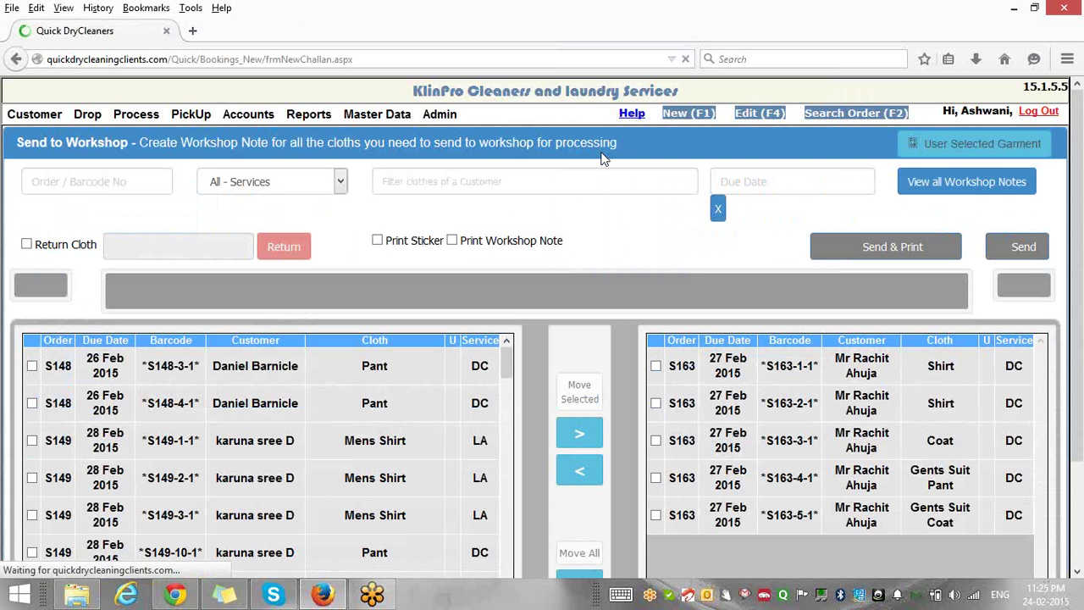
pyautogui.click(1021, 251)
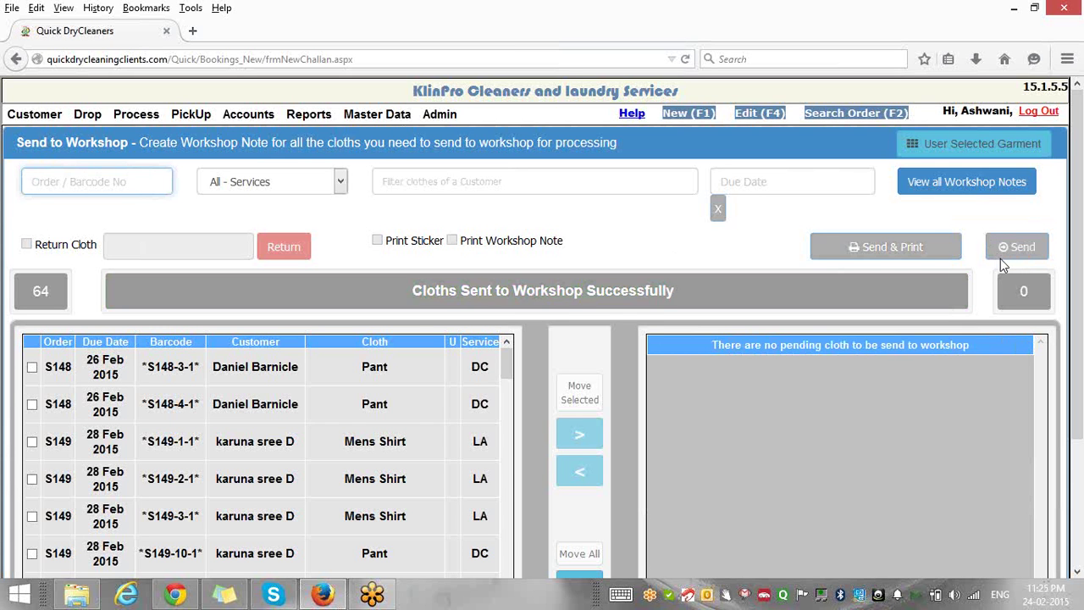
pyautogui.moveTo(136, 98)
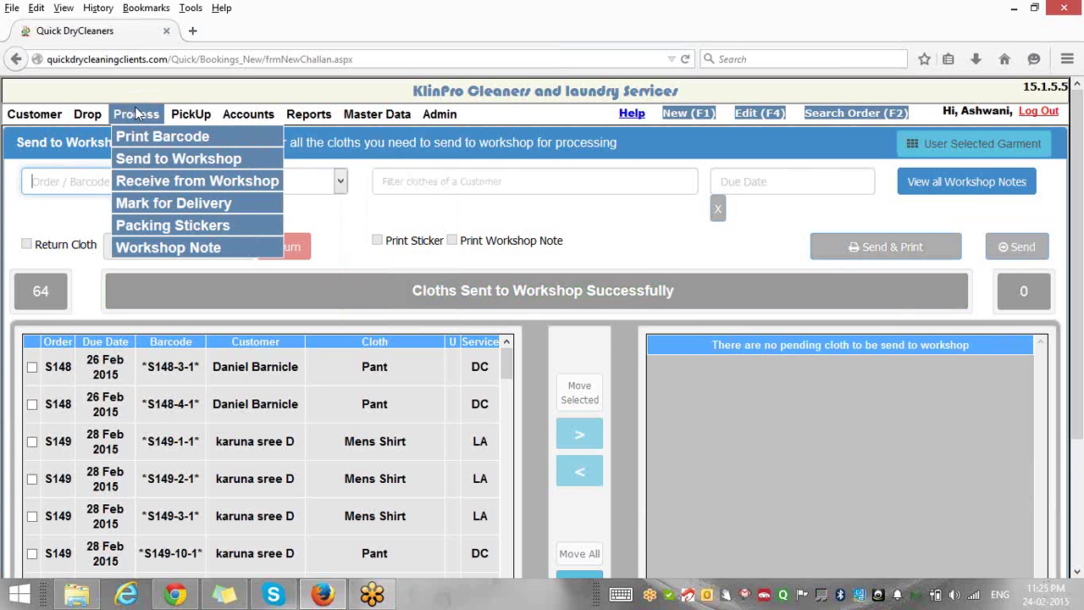
# Load order S163 in Receive from Workshop and move all five garments to received.
pyautogui.click(148, 187)
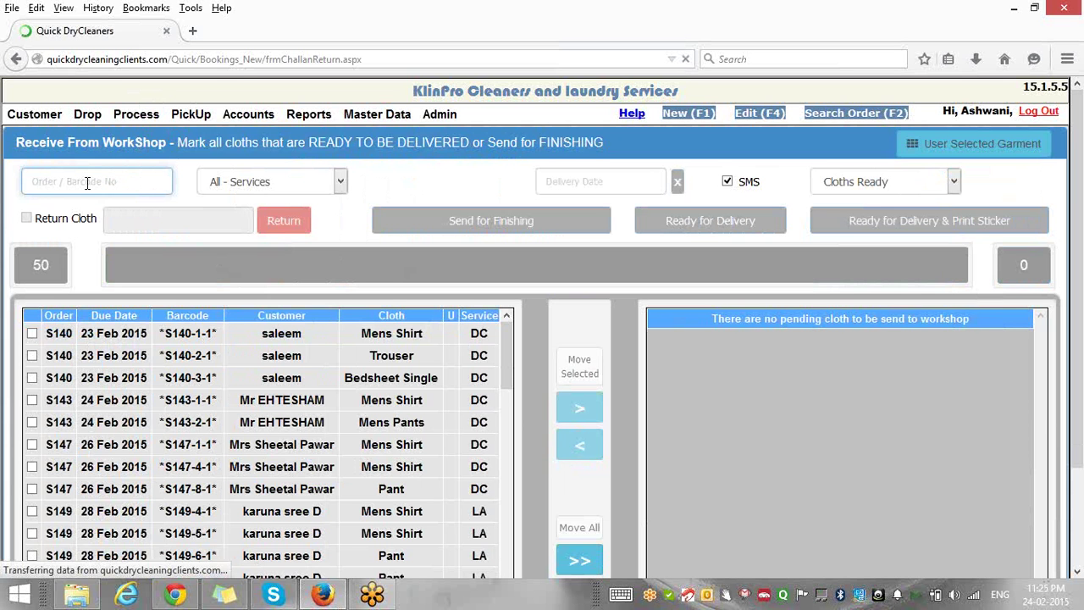
pyautogui.write('S1')
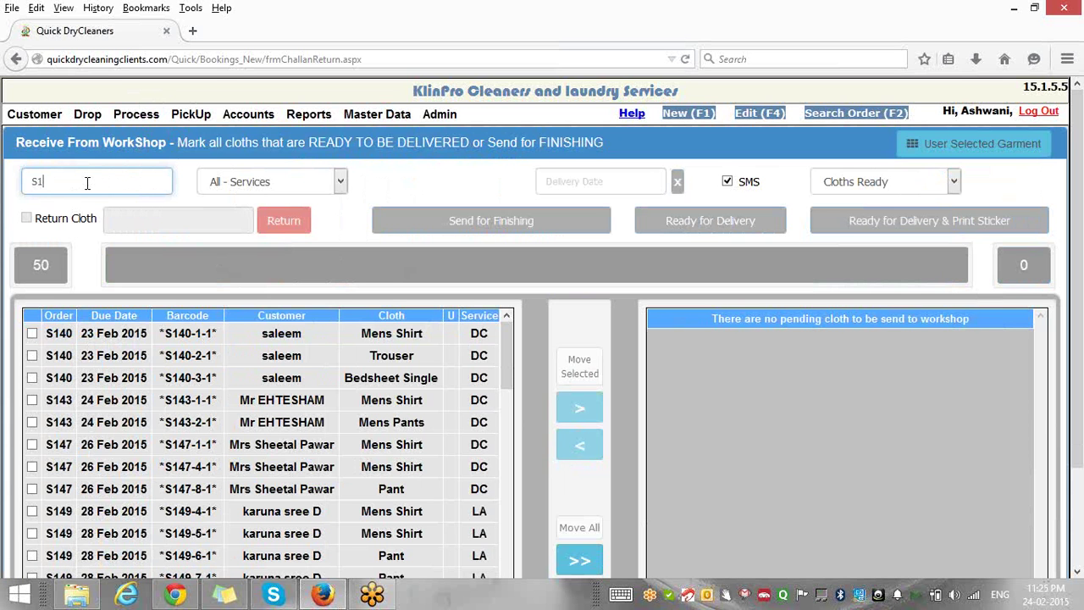
pyautogui.write('63')
pyautogui.press('Return')
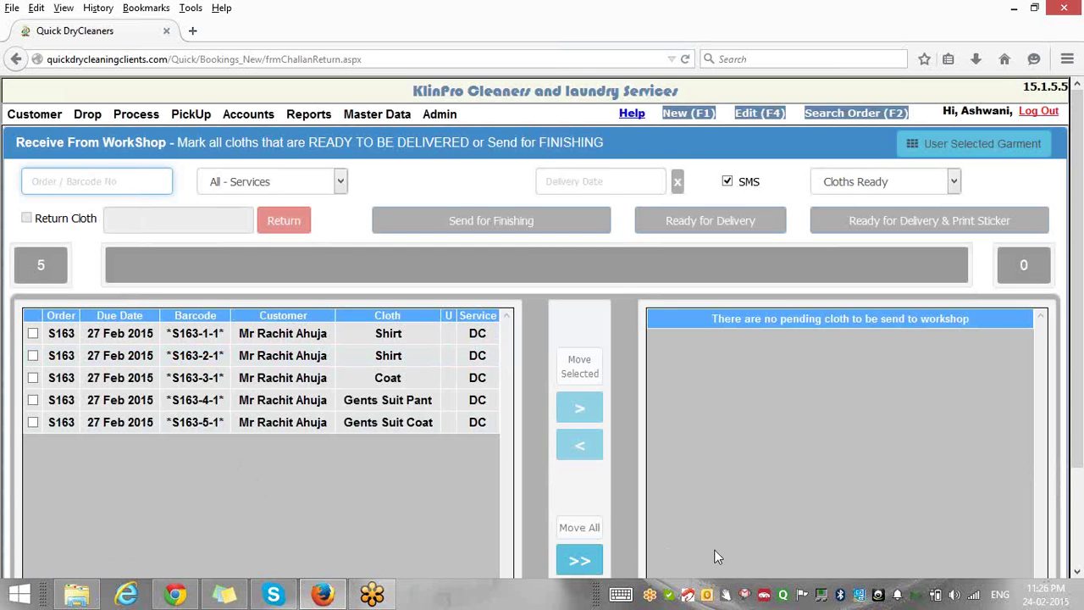
pyautogui.click(579, 561)
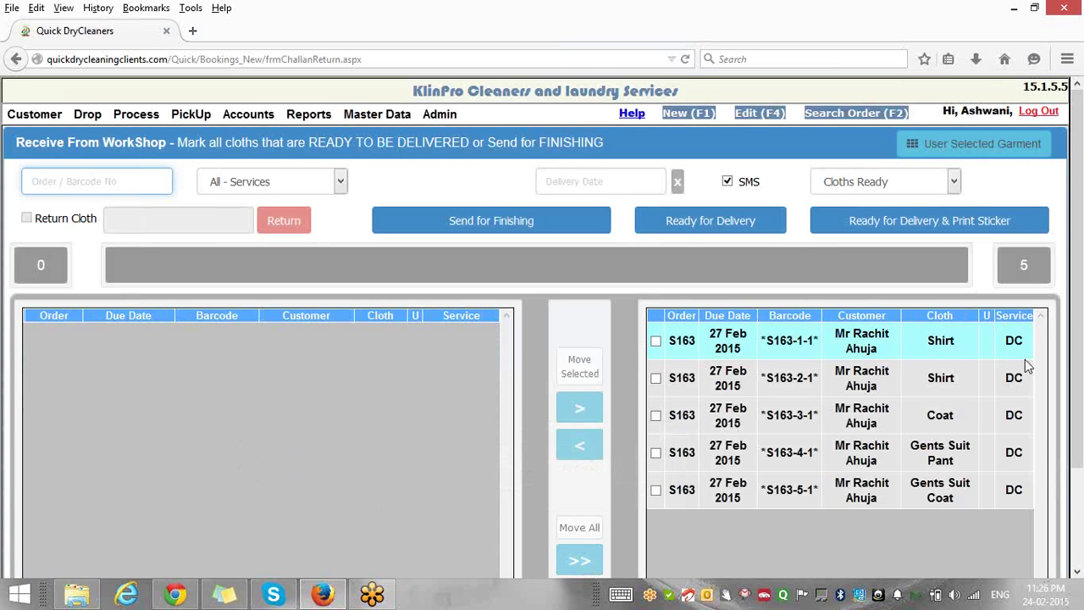
# Mark the five received S163 garments ready for delivery.
pyautogui.click(700, 225)
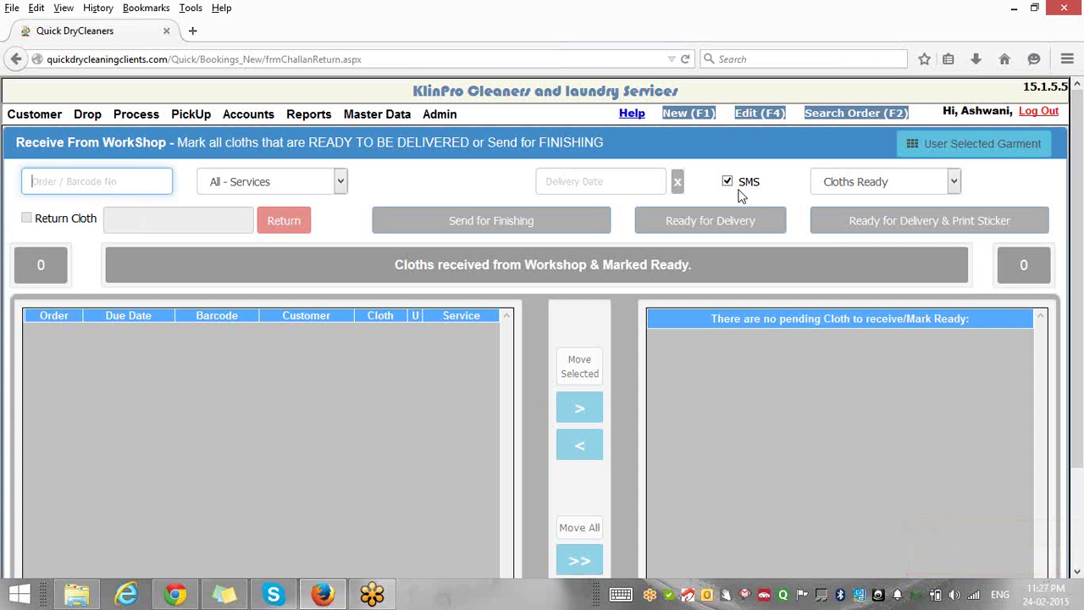
# Search the customer by name from the Home page and open their details.
pyautogui.moveTo(29, 114)
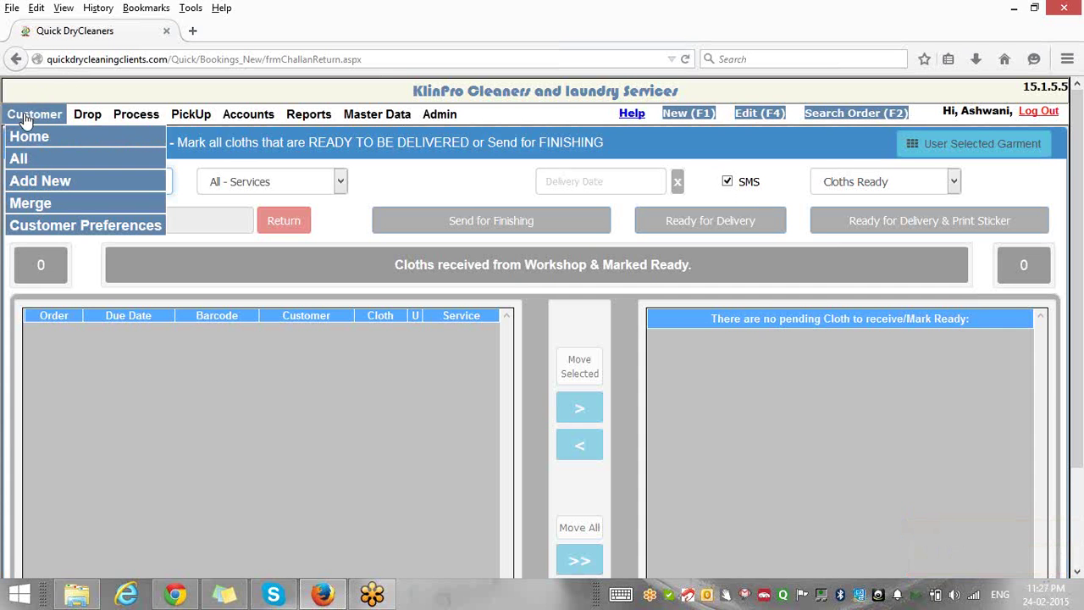
pyautogui.click(28, 140)
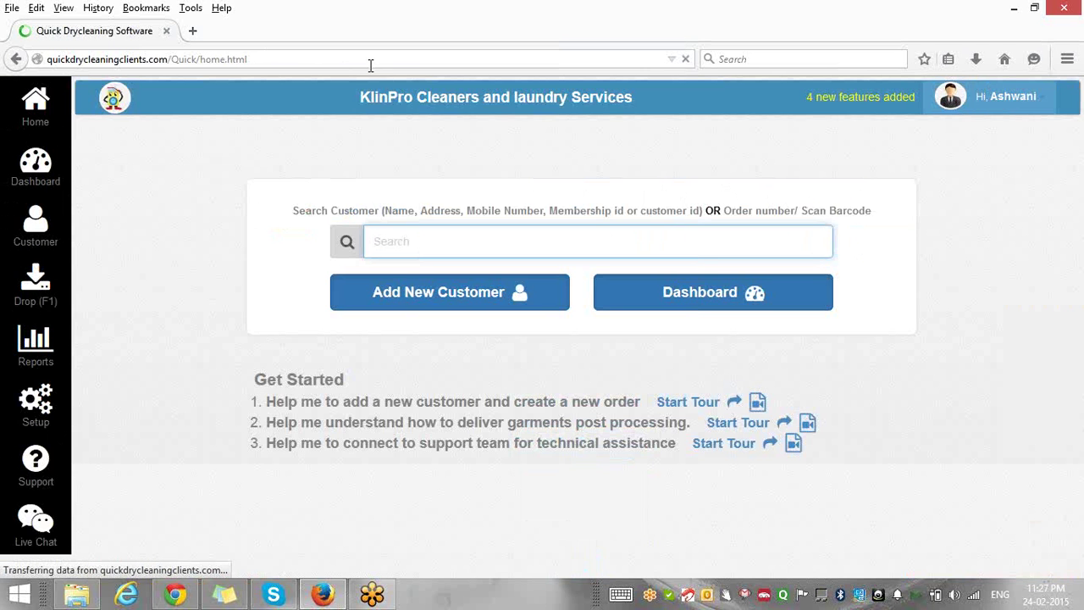
pyautogui.click(428, 241)
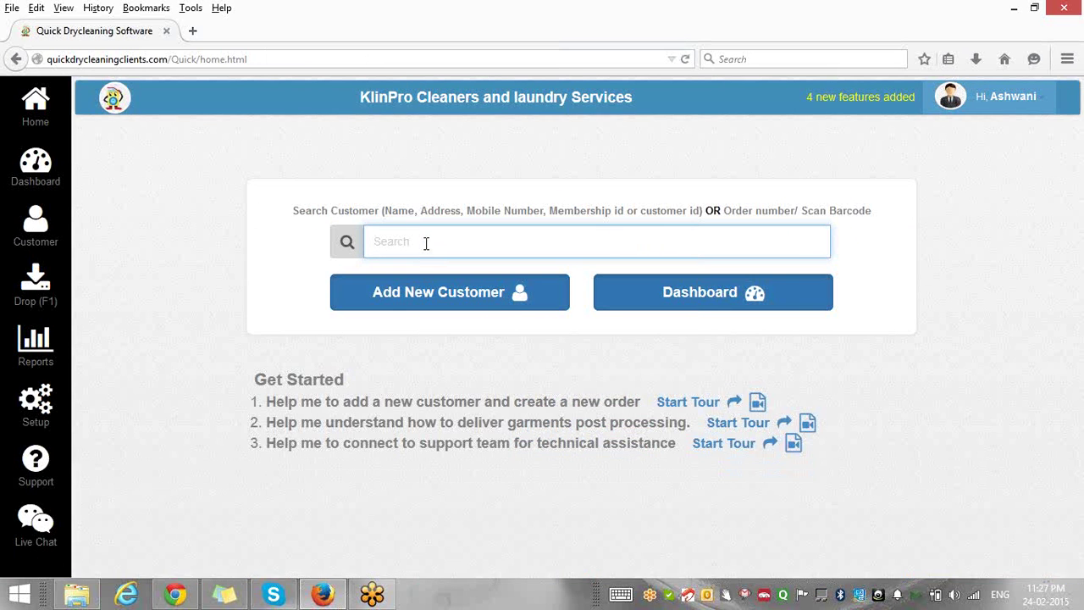
pyautogui.write('rac')
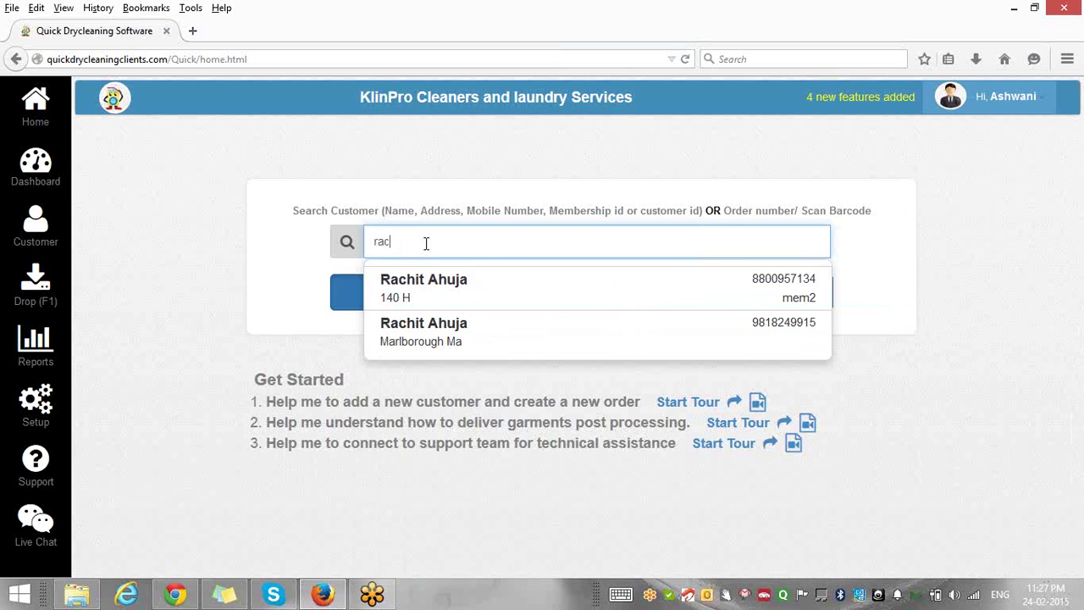
pyautogui.press('Down')
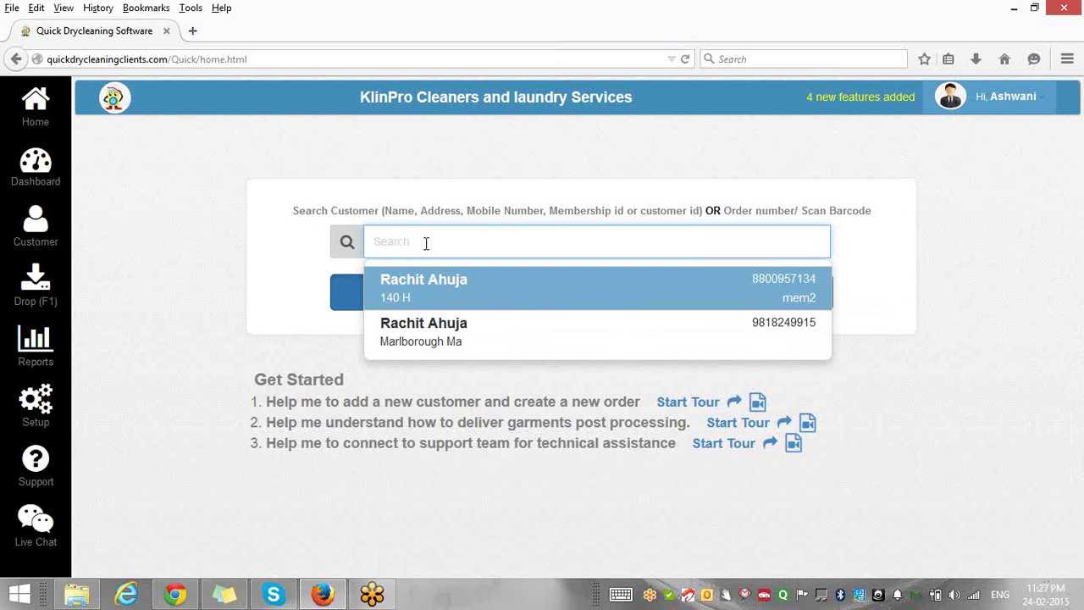
pyautogui.press('Return')
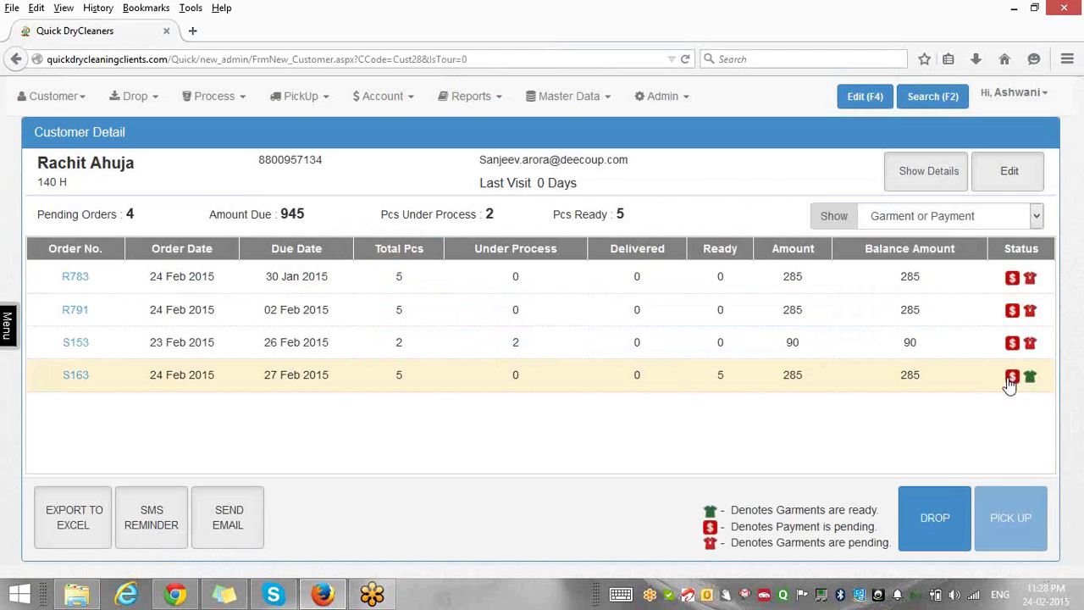
# Open order S163 for delivery and re-tick the Gents Suit Pant and Coat so all 5 are selected.
pyautogui.click(68, 378)
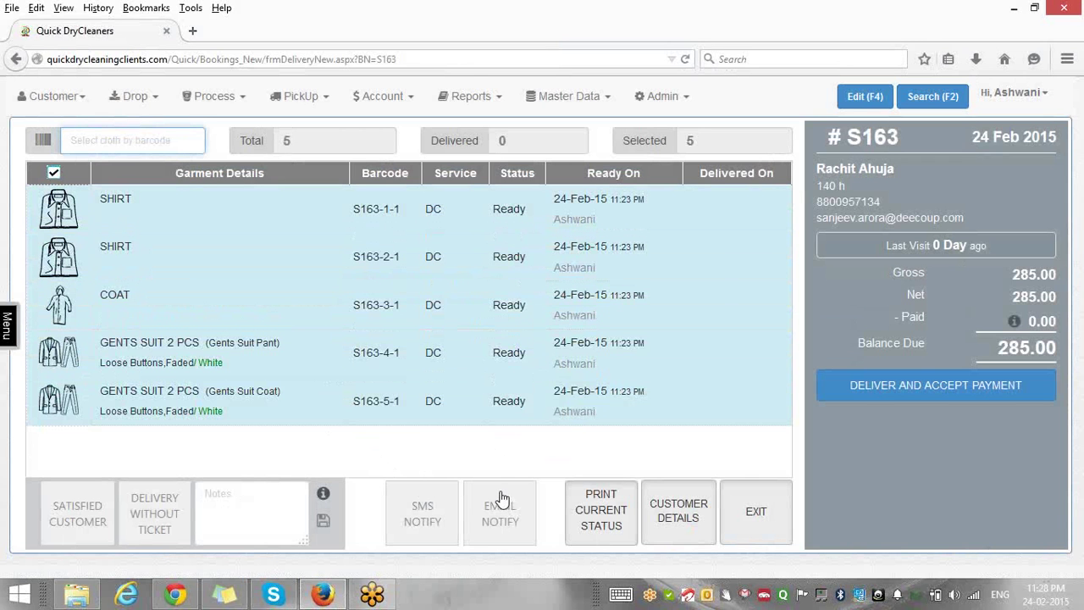
pyautogui.click(343, 410)
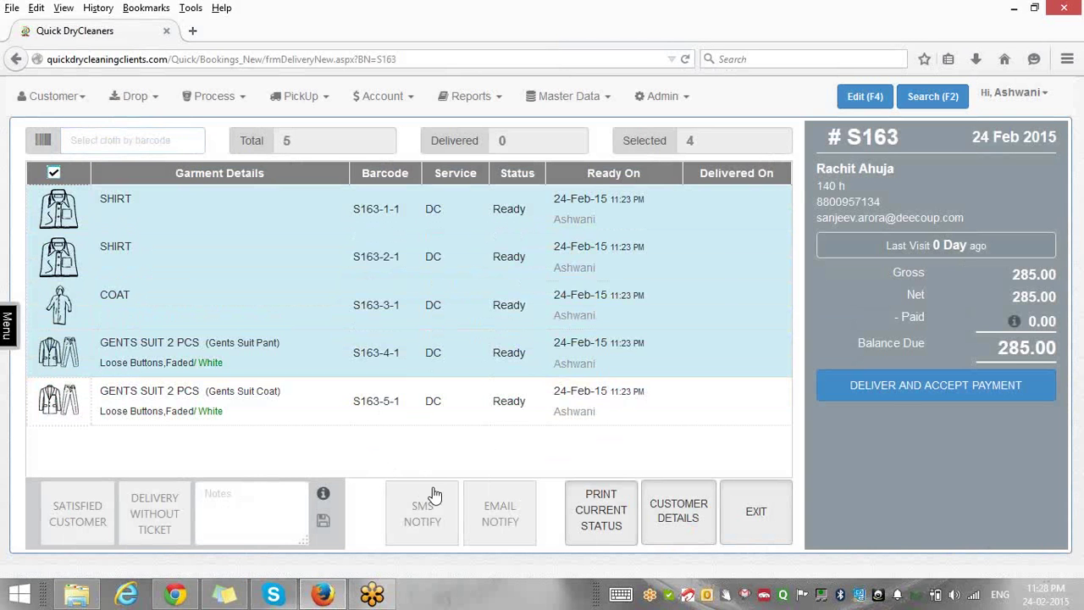
pyautogui.click(354, 351)
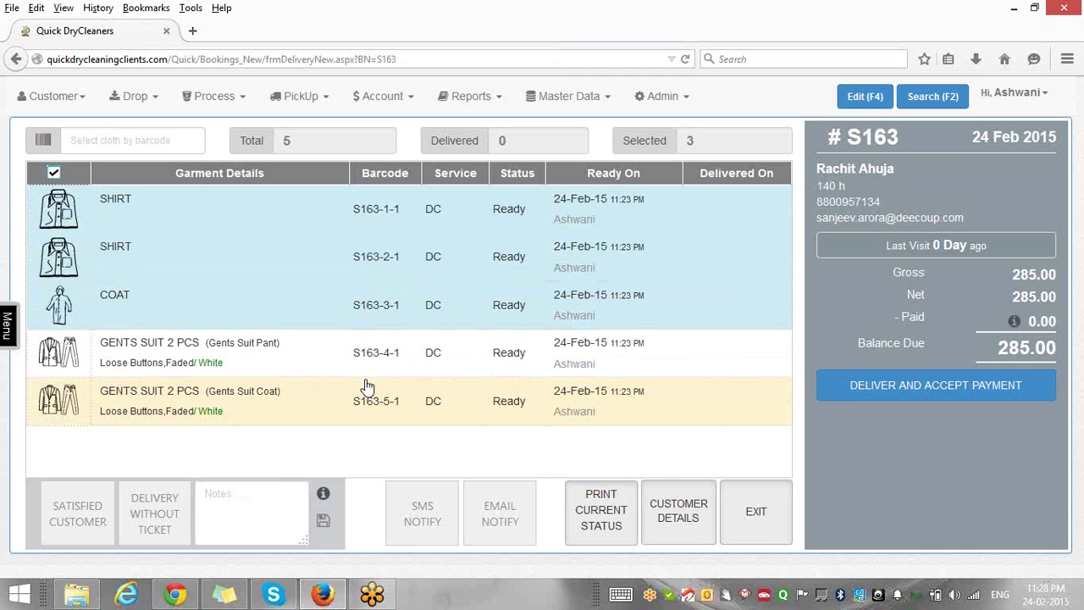
pyautogui.click(322, 352)
pyautogui.click(321, 413)
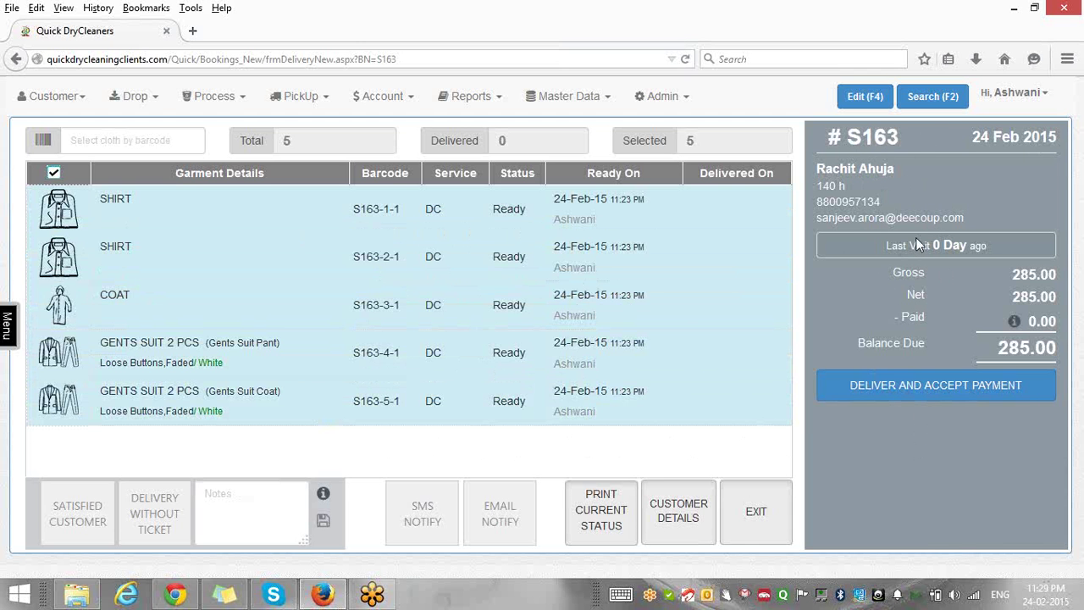
# Deliver all 5 S163 garments and bring up the 285.00 payment form.
pyautogui.click(952, 386)
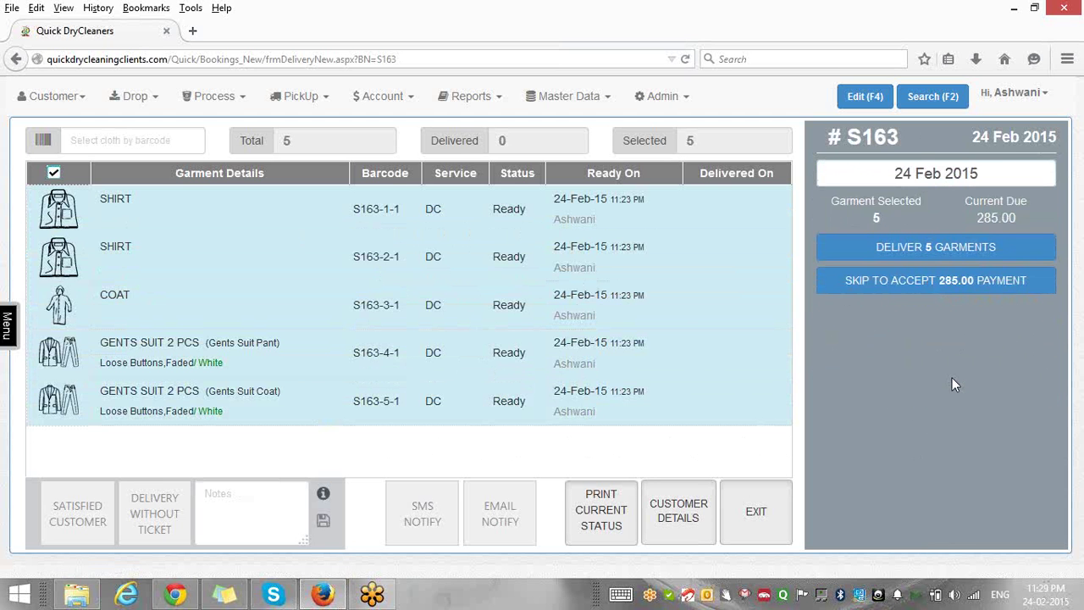
pyautogui.click(915, 254)
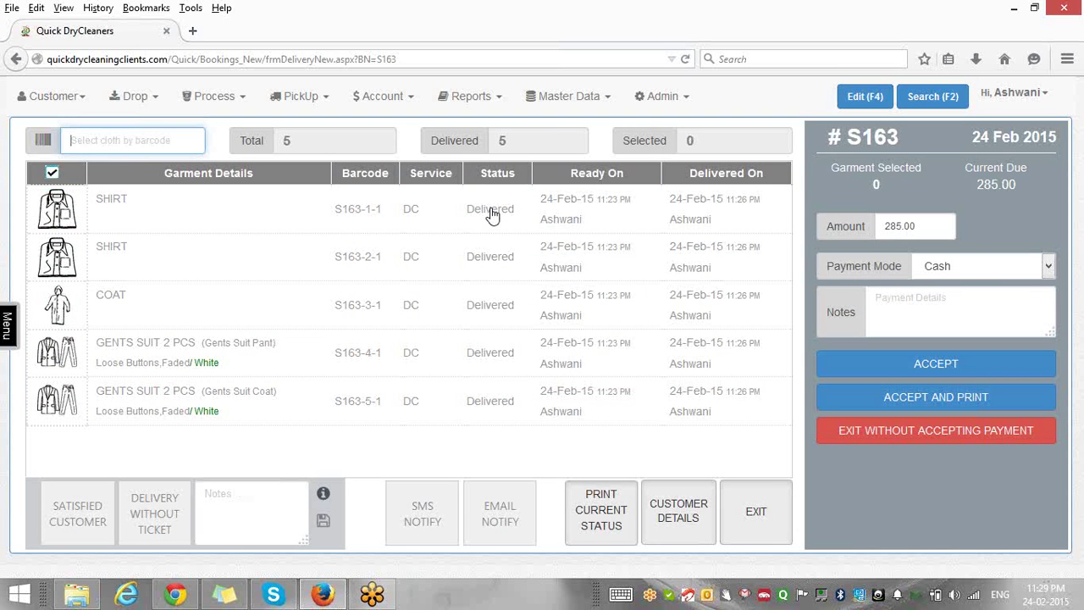
# Check that both shirts show Delivered, then keep Cash as the payment mode for S163.
pyautogui.doubleClick(500, 218)
pyautogui.doubleClick(478, 257)
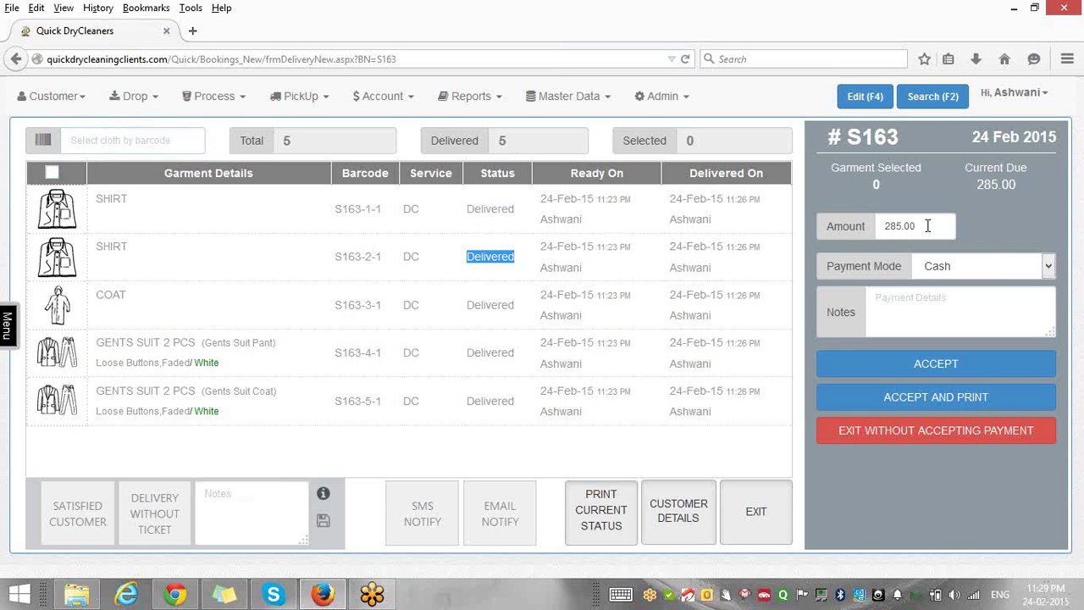
pyautogui.click(1048, 267)
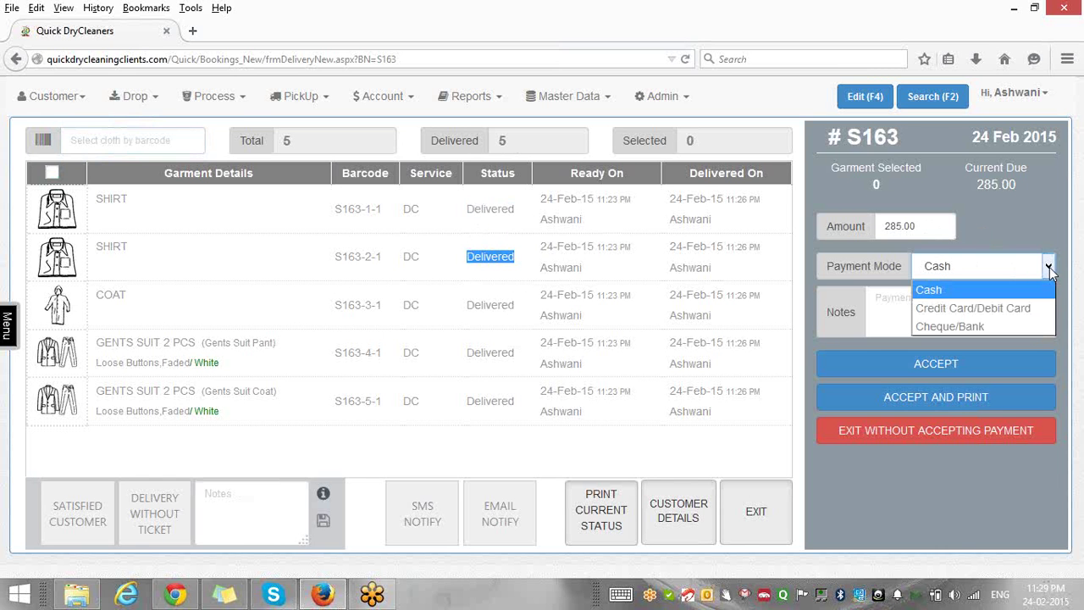
pyautogui.click(1011, 245)
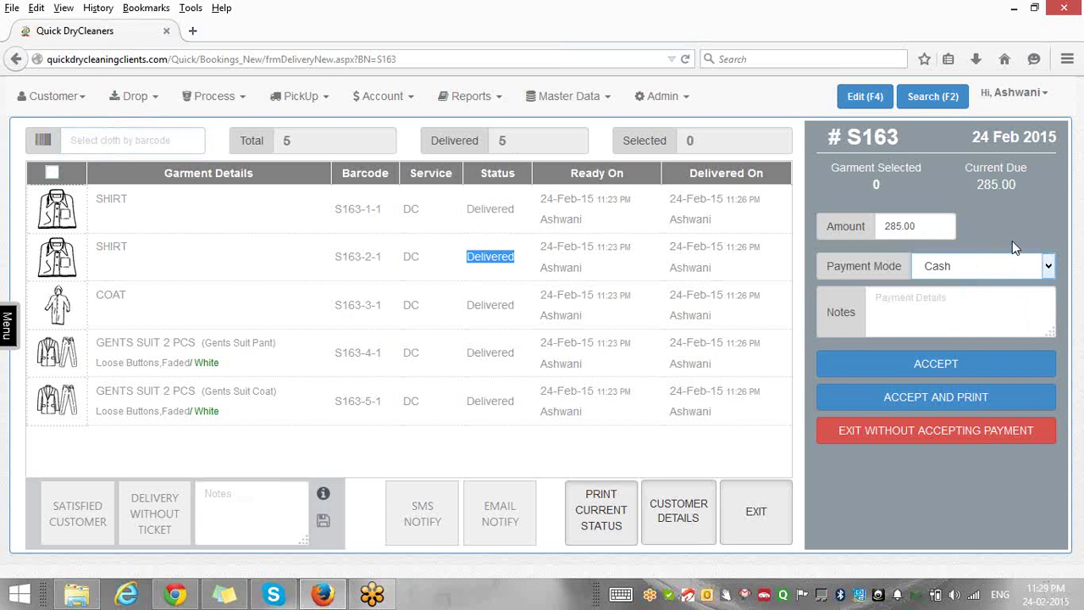
pyautogui.click(954, 302)
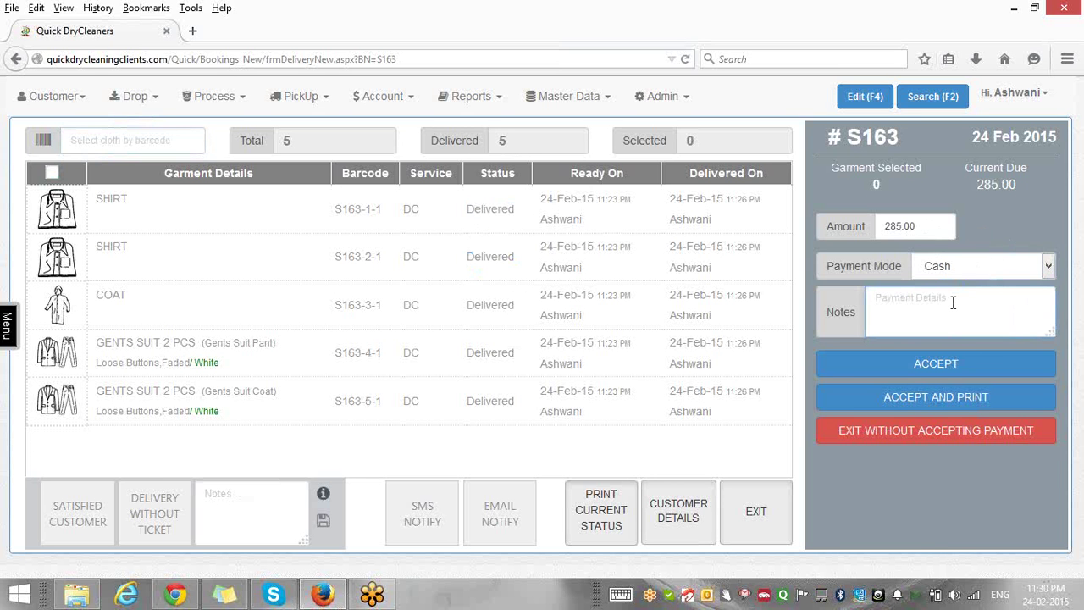
# Try Credit Card/Debit Card, revert to Cash, and accept the 285.00 payment.
pyautogui.click(1048, 268)
pyautogui.click(1008, 307)
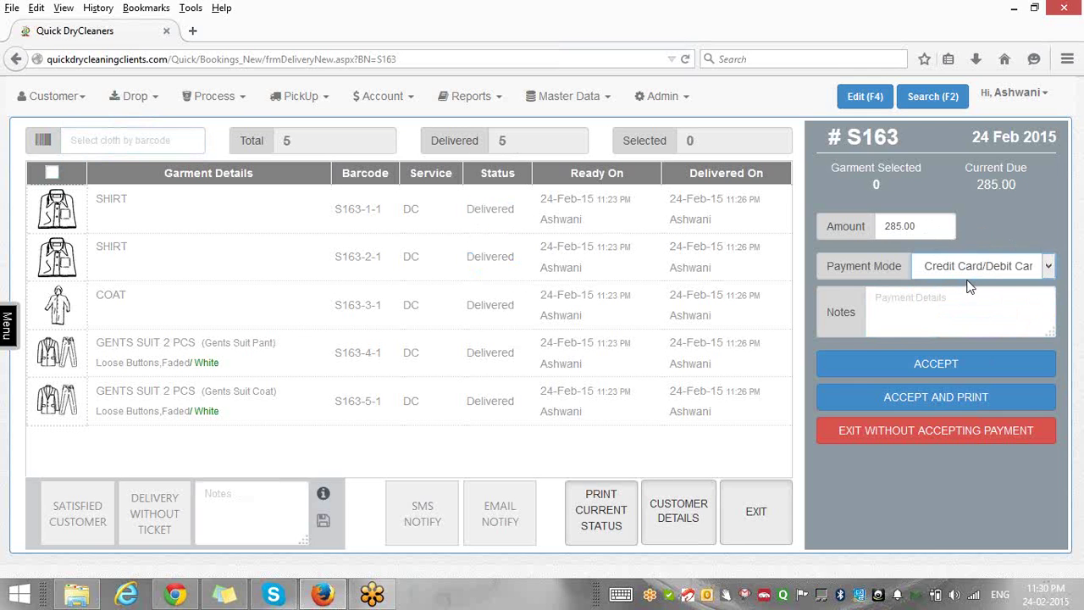
pyautogui.click(972, 270)
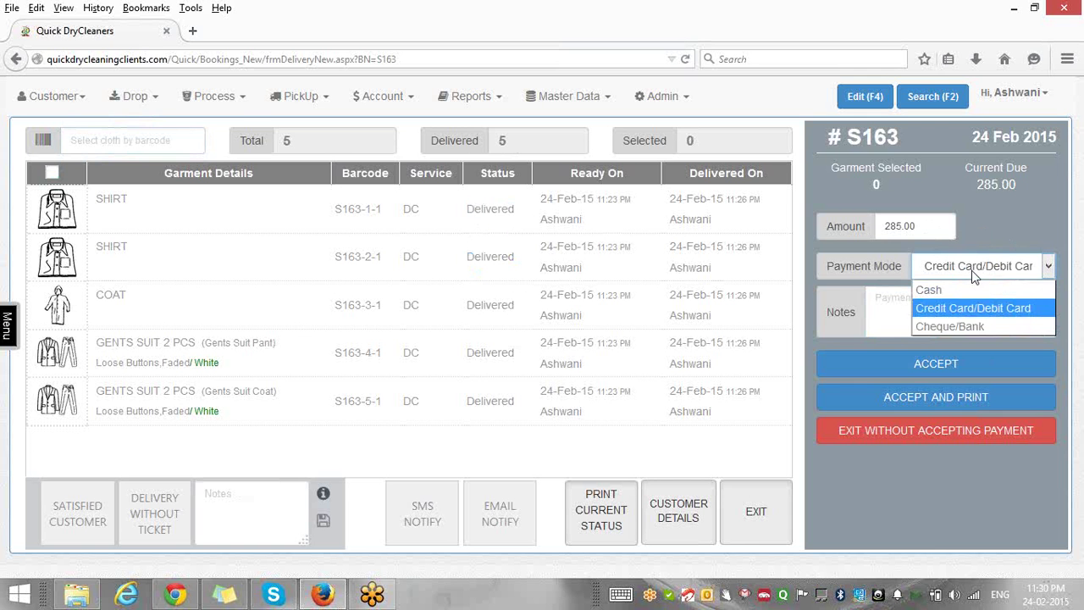
pyautogui.click(959, 289)
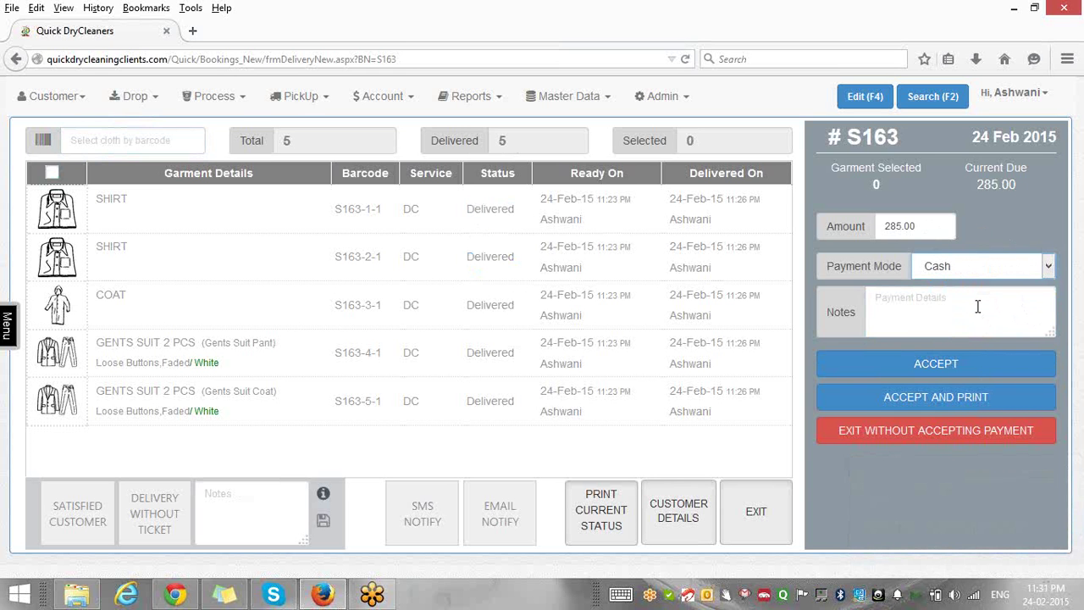
pyautogui.click(963, 372)
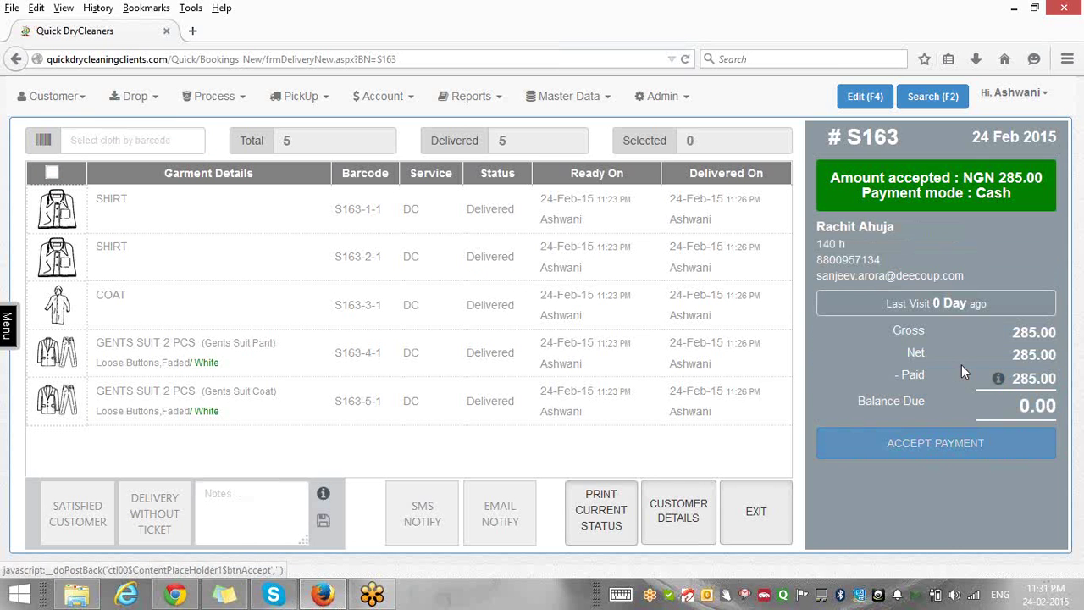
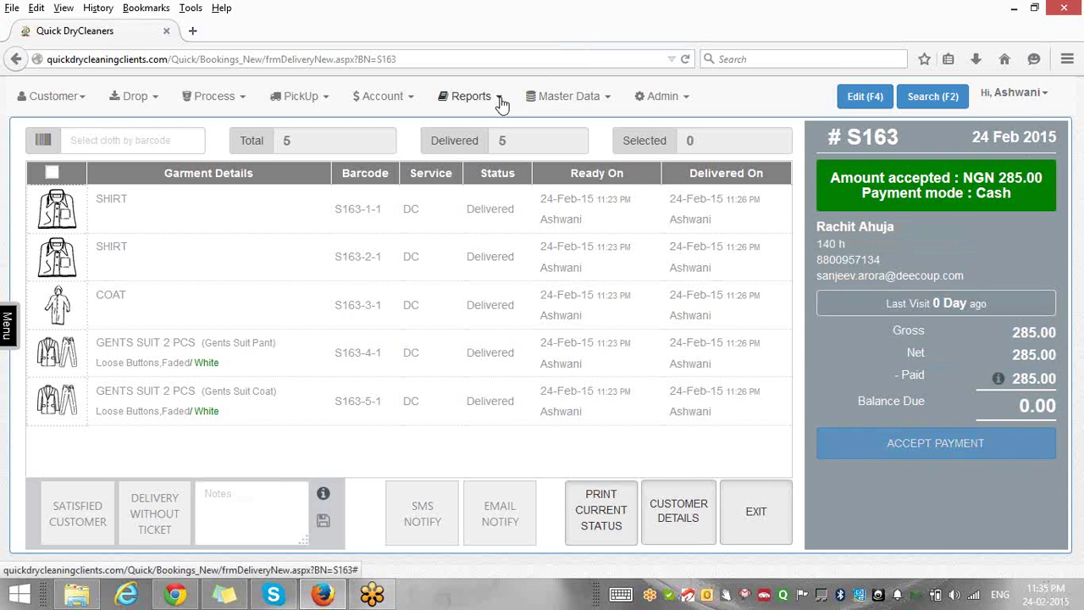
# Load the Booking Report of 24 Feb 2015 orders through Reports > Orders.
pyautogui.click(499, 99)
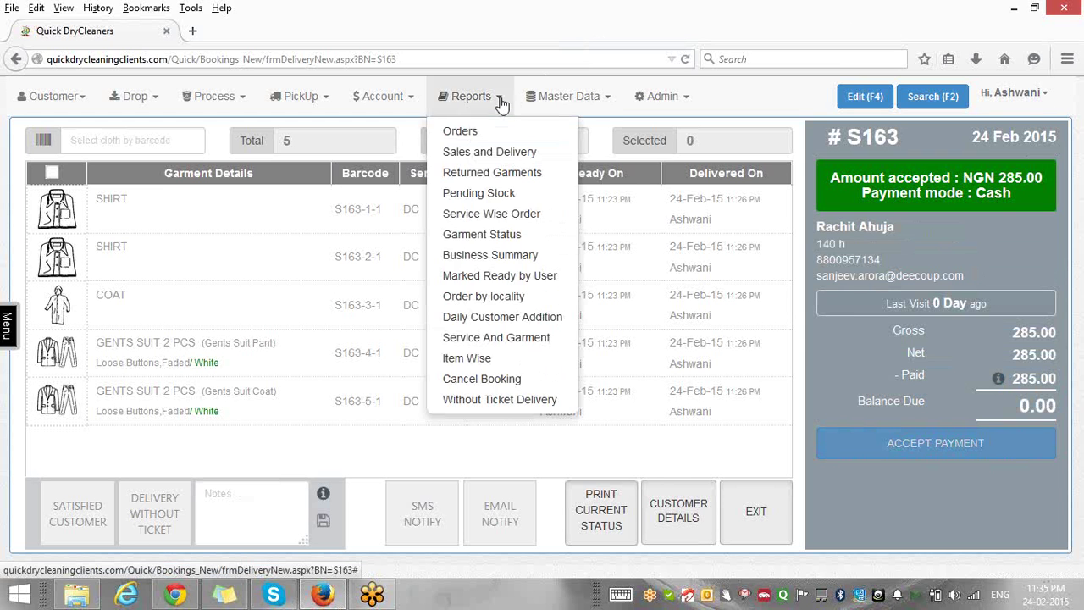
pyautogui.click(470, 132)
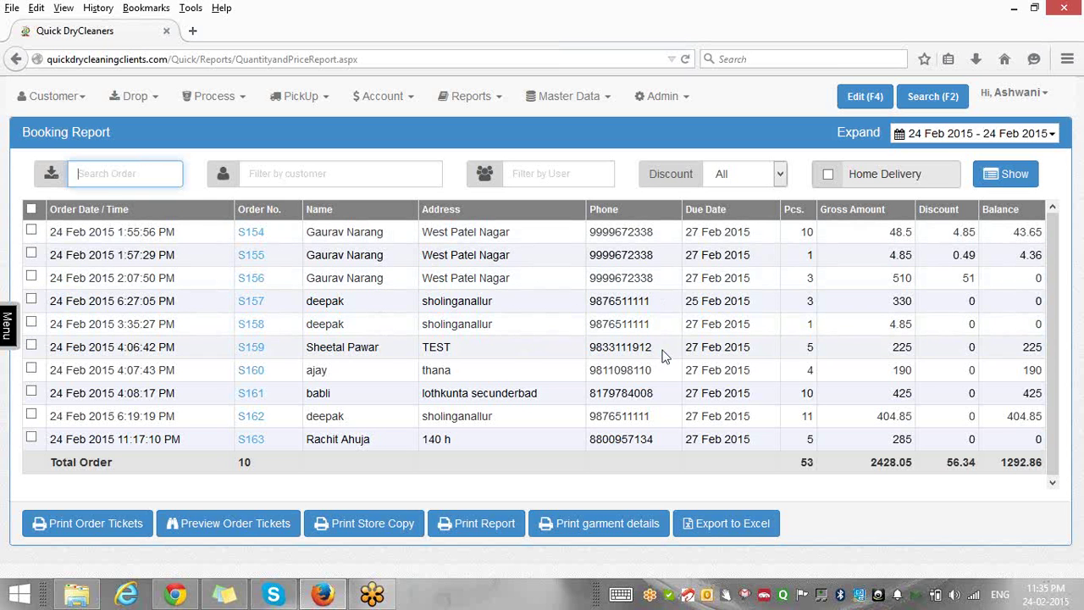
pyautogui.click(923, 144)
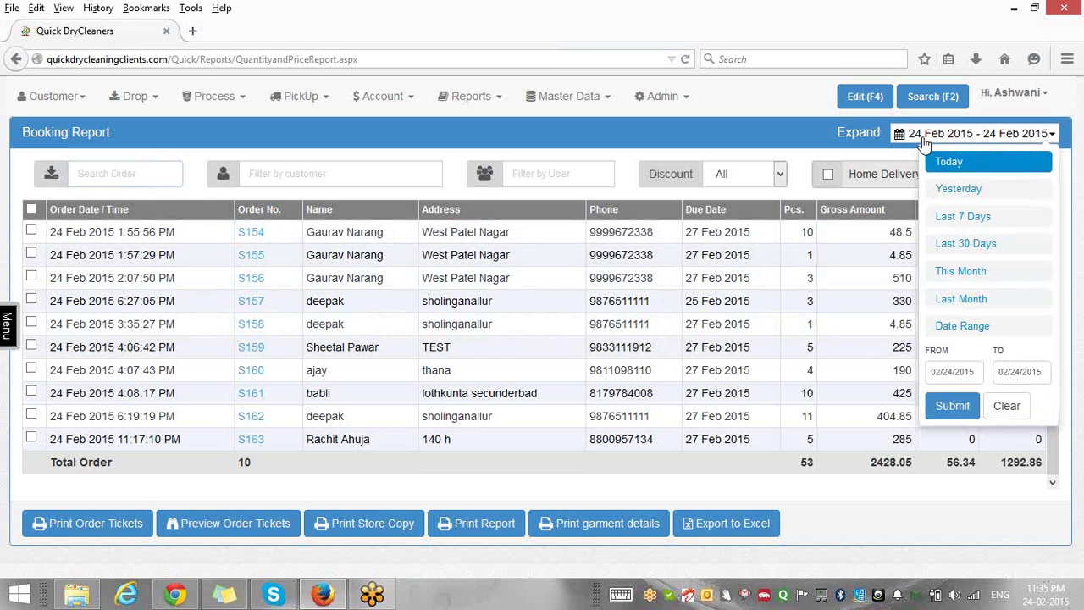
pyautogui.click(955, 197)
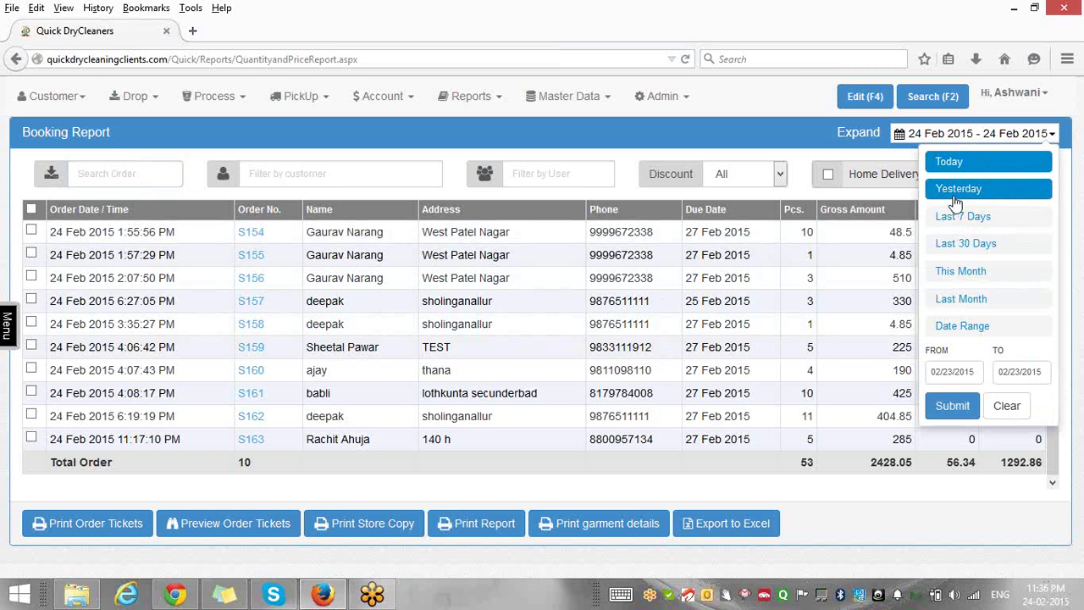
pyautogui.click(752, 145)
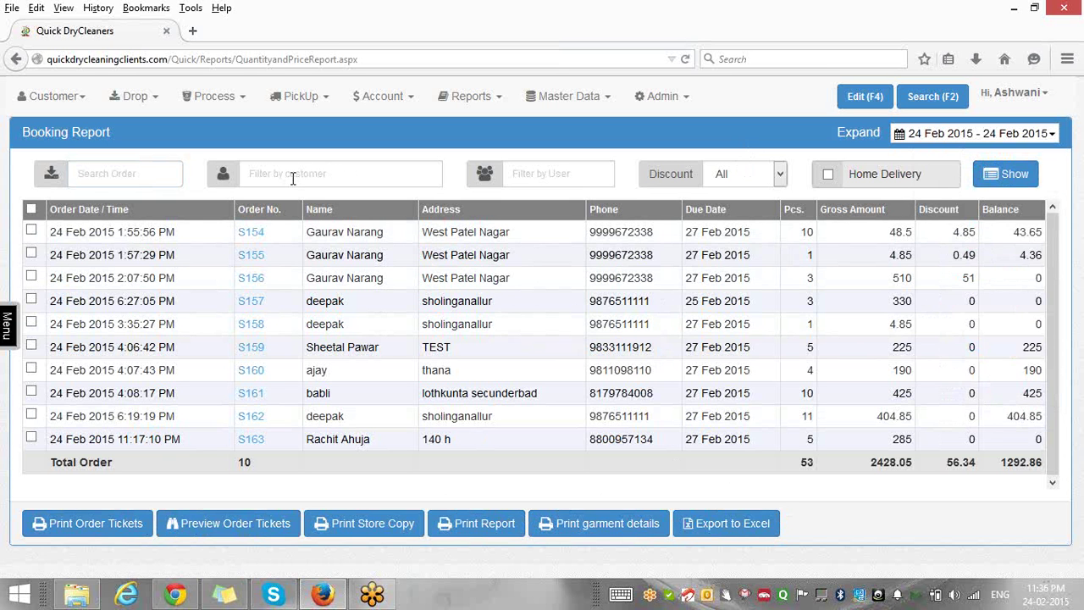
# Filter the booking report to the autocompleted customer, leaving 3 orders worth 563.35.
pyautogui.click(292, 177)
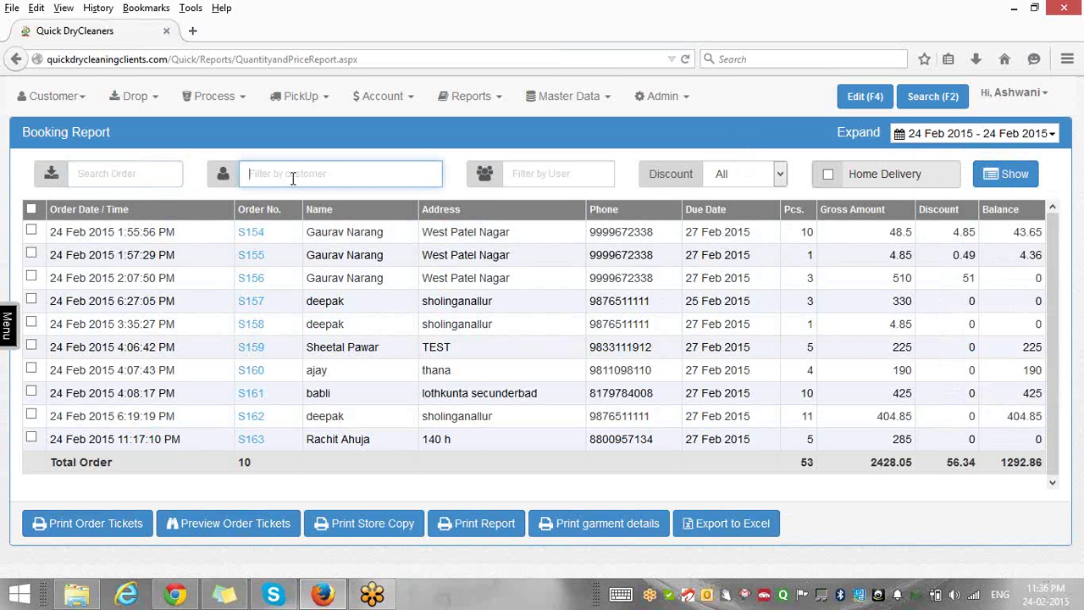
pyautogui.write('gau')
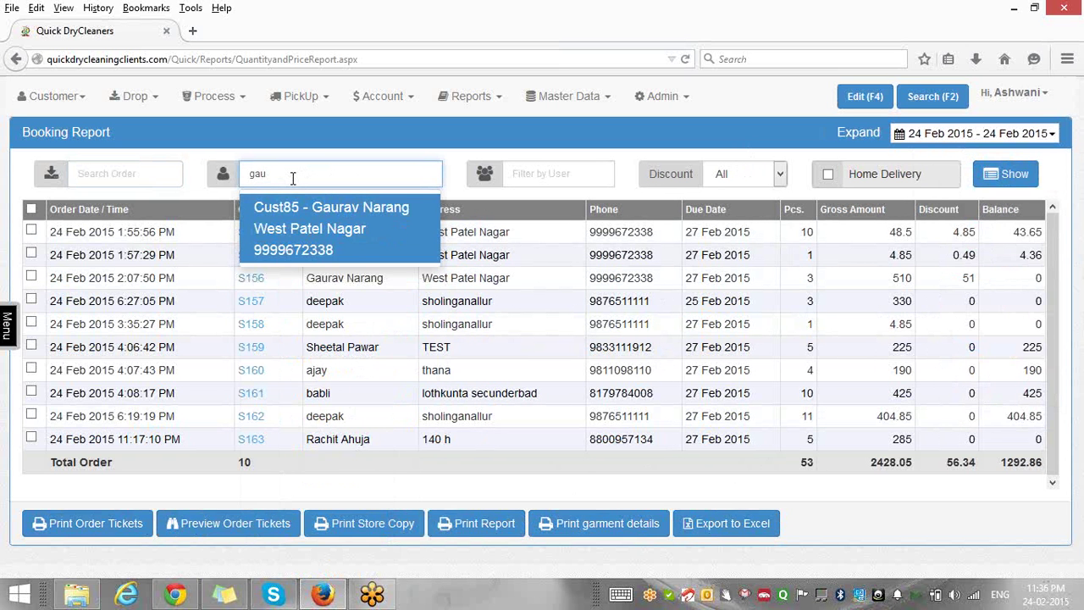
pyautogui.press('Return')
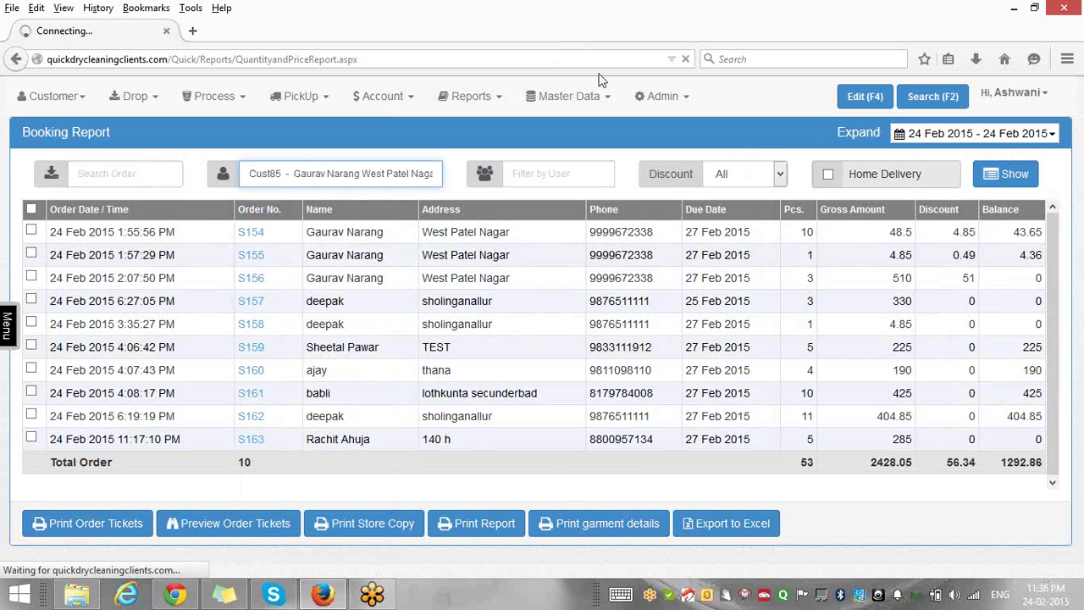
pyautogui.click(1020, 182)
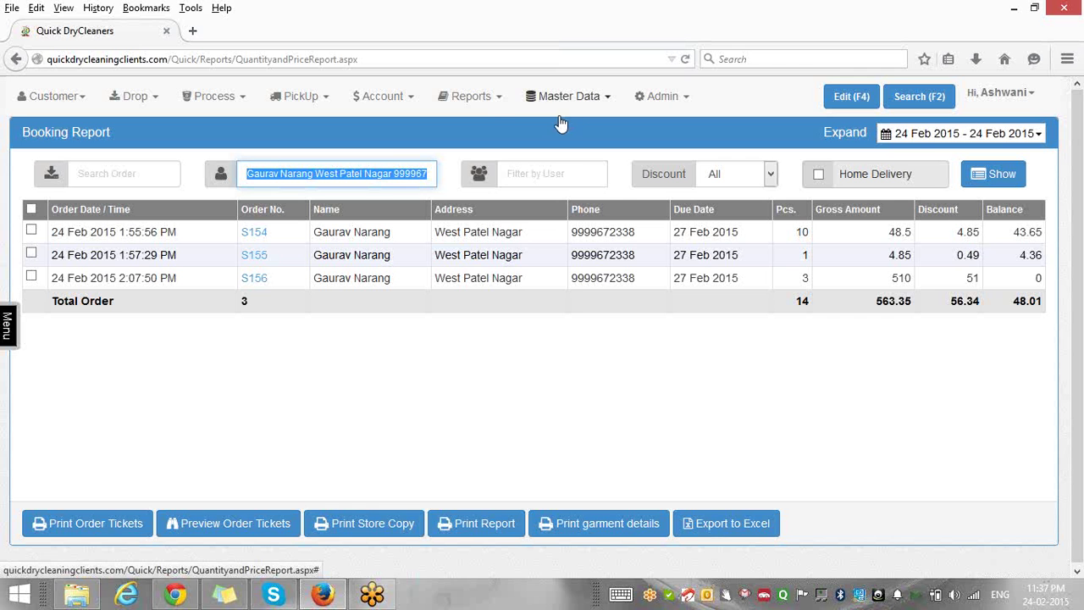
# Show the Sales and Delivery report for 24 Feb 2015: 4 orders, 1078.85 paid.
pyautogui.click(497, 100)
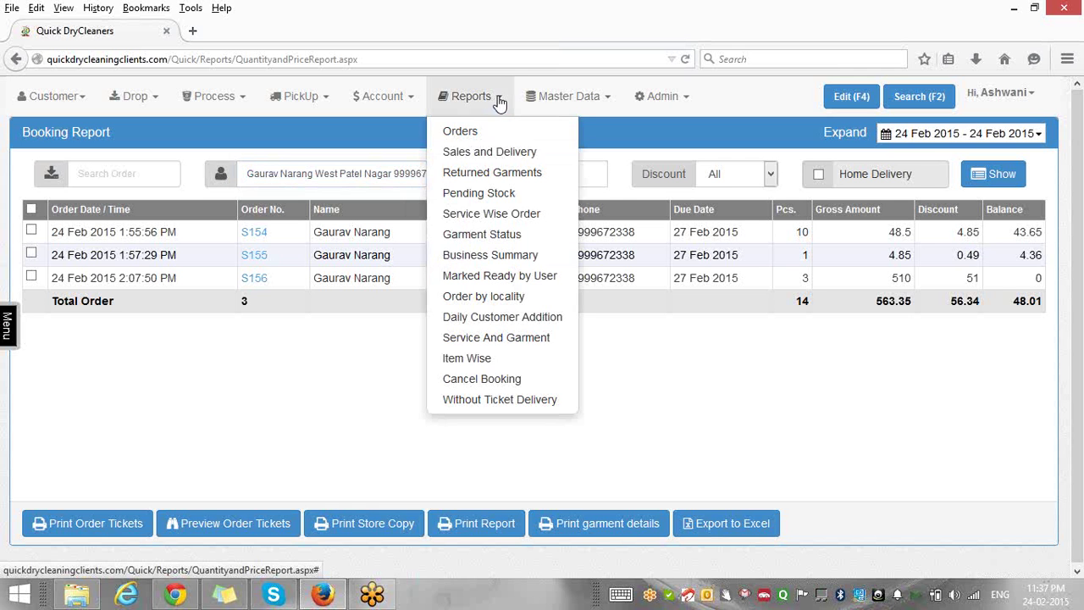
pyautogui.click(480, 157)
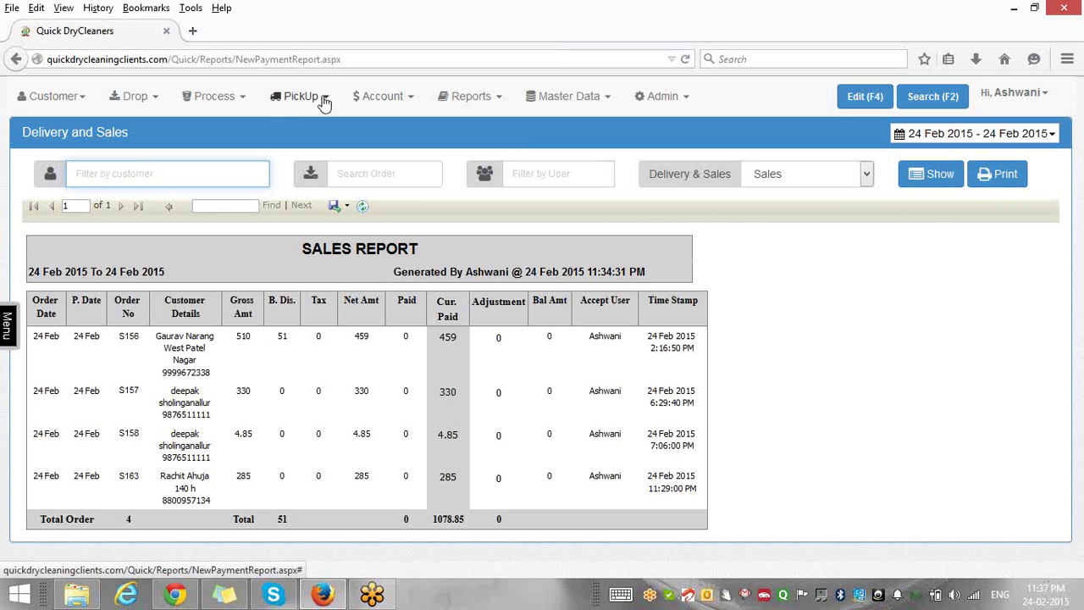
pyautogui.click(414, 100)
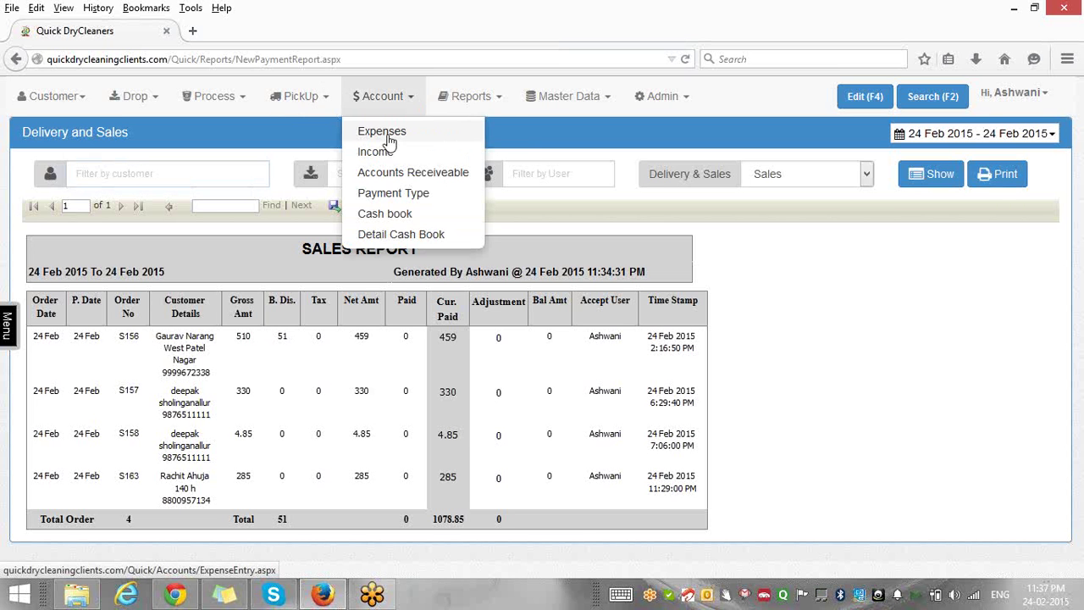
# Save expense 13: 50 paid to Staff Refreshments with narration 'Tea'.
pyautogui.click(388, 137)
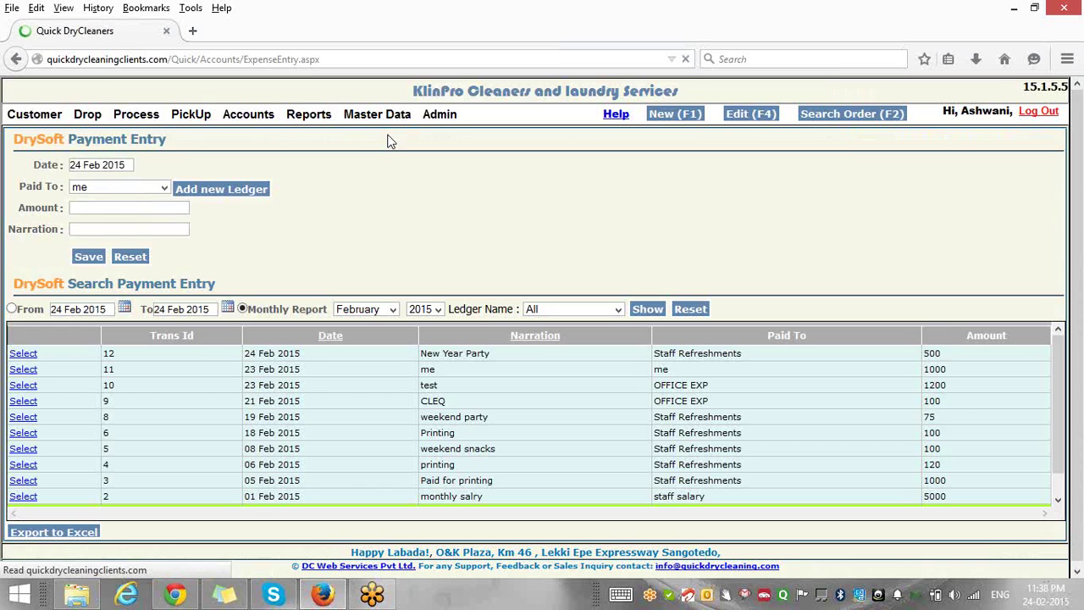
pyautogui.click(165, 187)
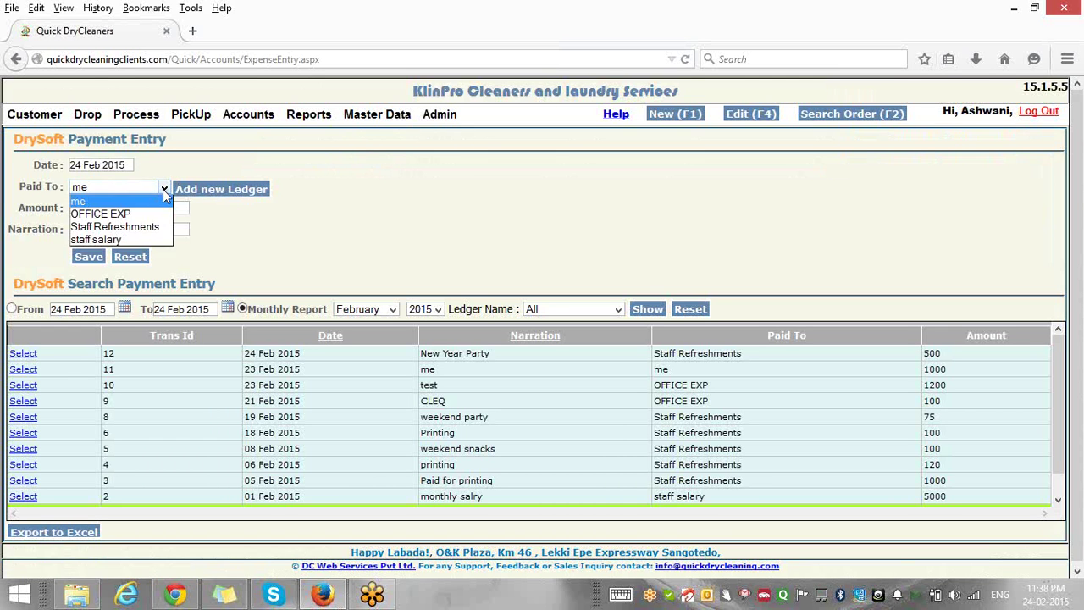
pyautogui.click(142, 227)
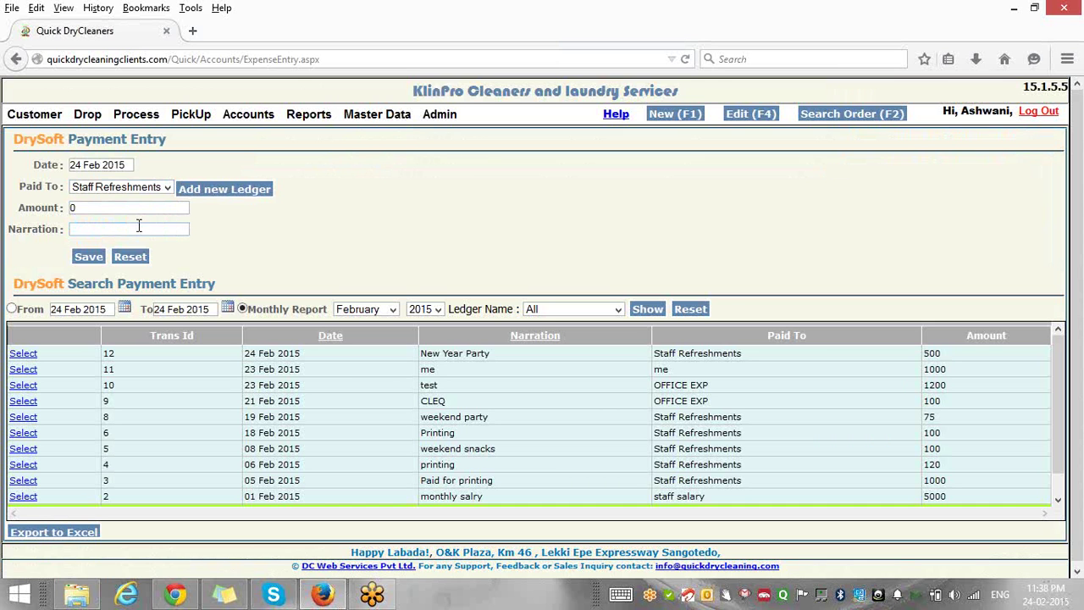
pyautogui.click(107, 214)
pyautogui.write('50')
pyautogui.press('Tab')
pyautogui.write('Tea')
pyautogui.click(91, 257)
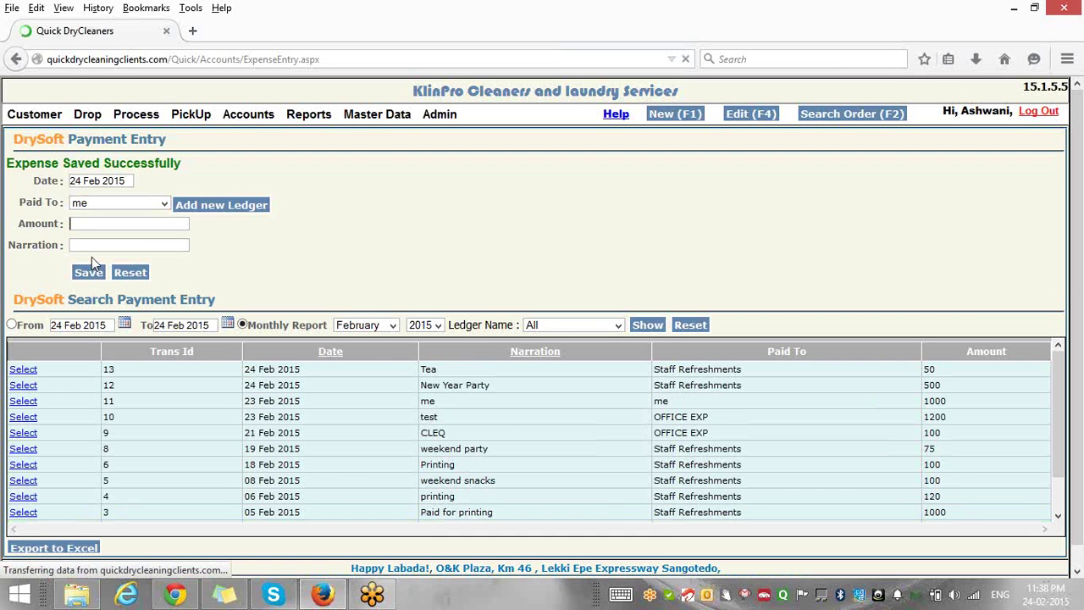
pyautogui.click(247, 119)
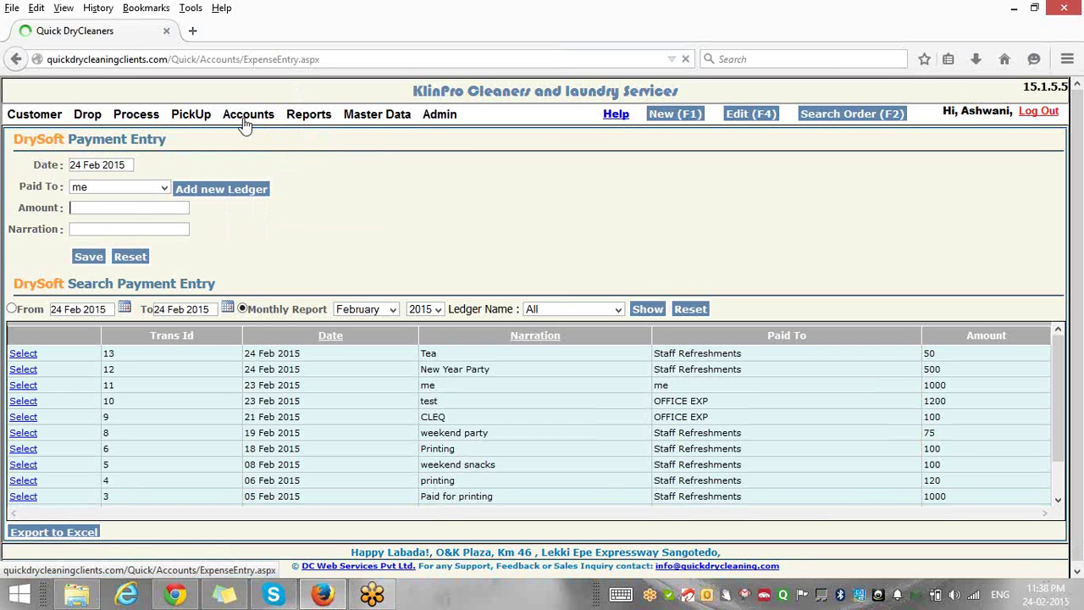
pyautogui.moveTo(244, 122)
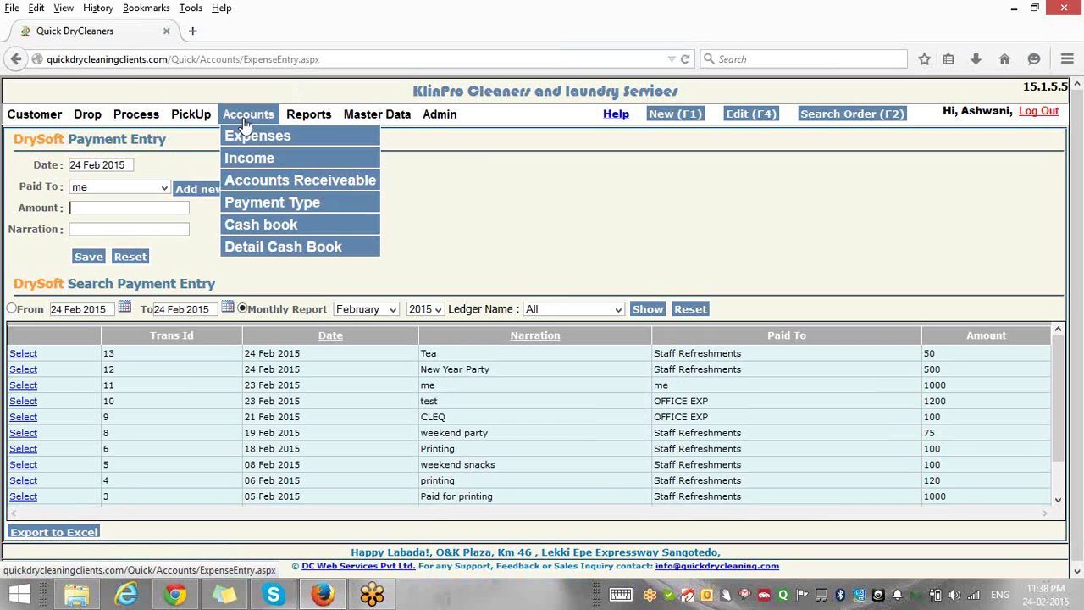
pyautogui.click(268, 248)
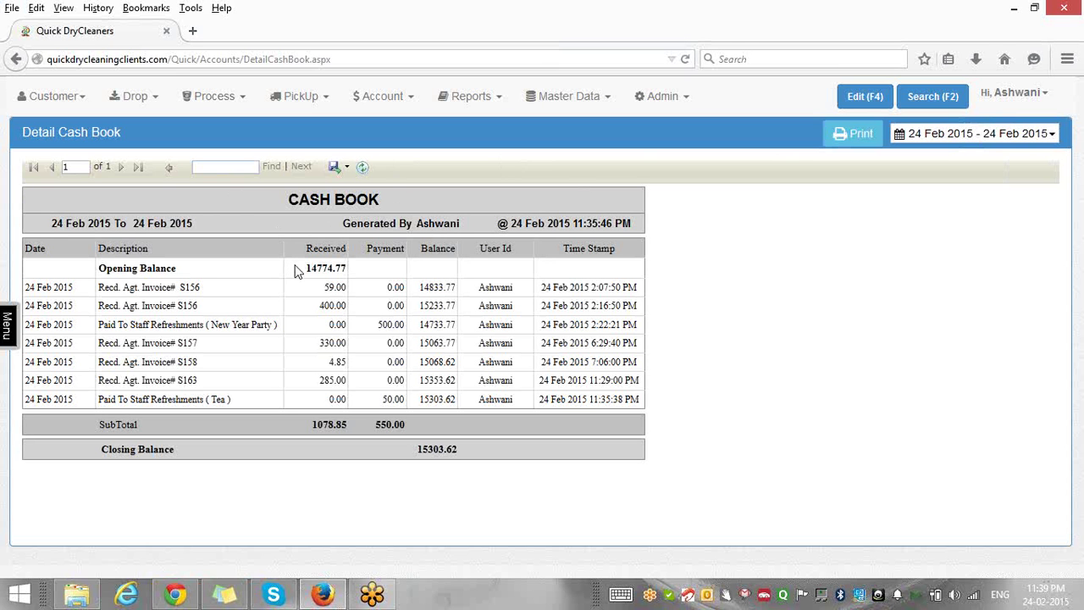
pyautogui.moveTo(298, 271); pyautogui.dragTo(352, 283)
pyautogui.moveTo(314, 290); pyautogui.dragTo(348, 288)
pyautogui.moveTo(320, 305); pyautogui.dragTo(406, 339)
pyautogui.moveTo(276, 322); pyautogui.dragTo(52, 328)
pyautogui.moveTo(404, 449); pyautogui.dragTo(463, 452)
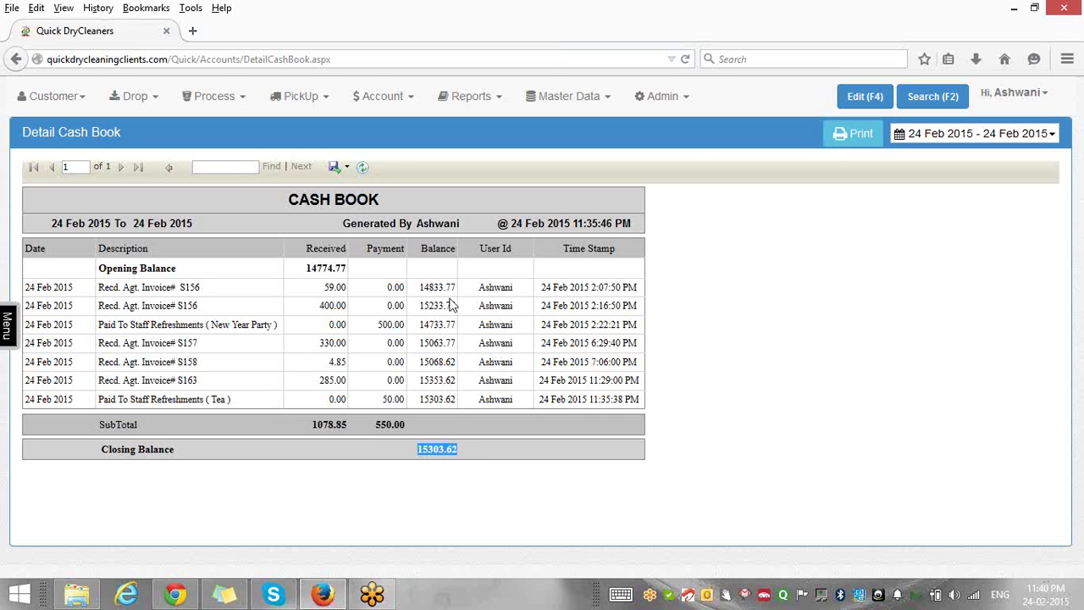
pyautogui.click(412, 100)
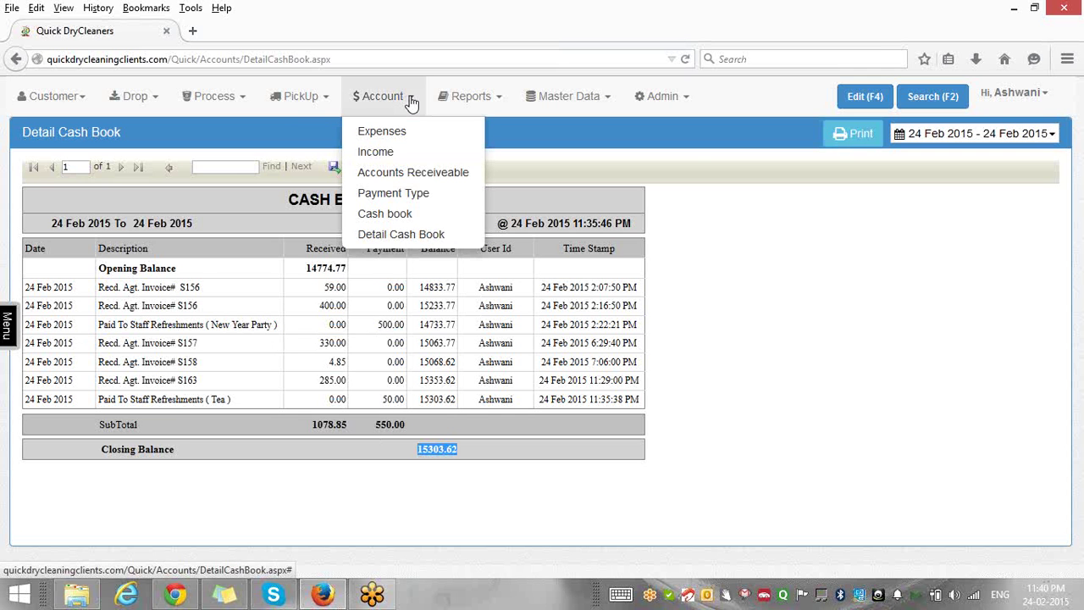
# Display Accounts Receivable with each customer's orders, pieces, net amount and balance due.
pyautogui.click(413, 176)
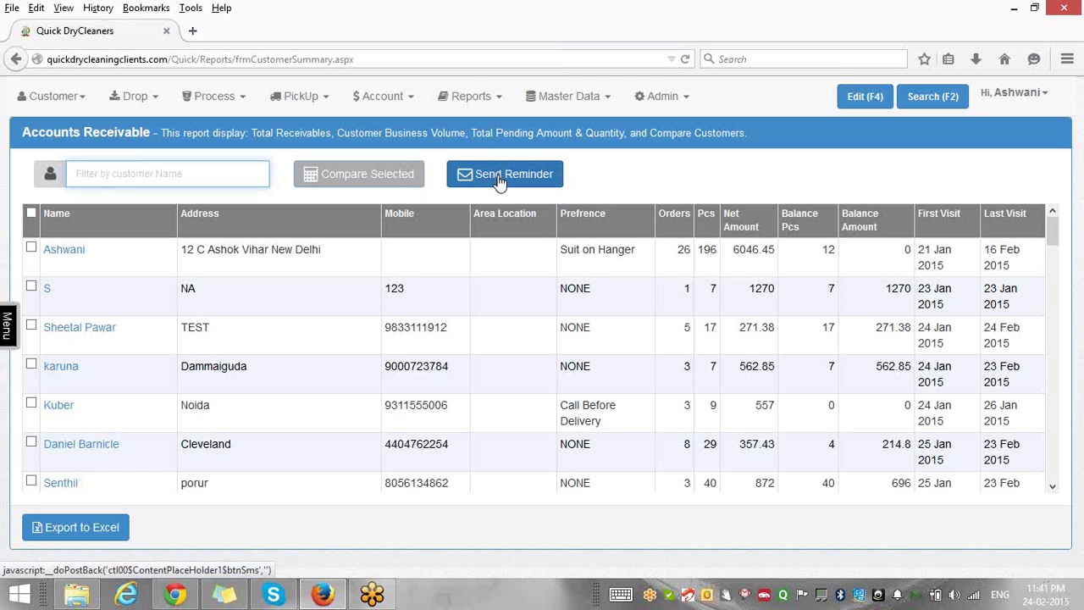
pyautogui.click(477, 98)
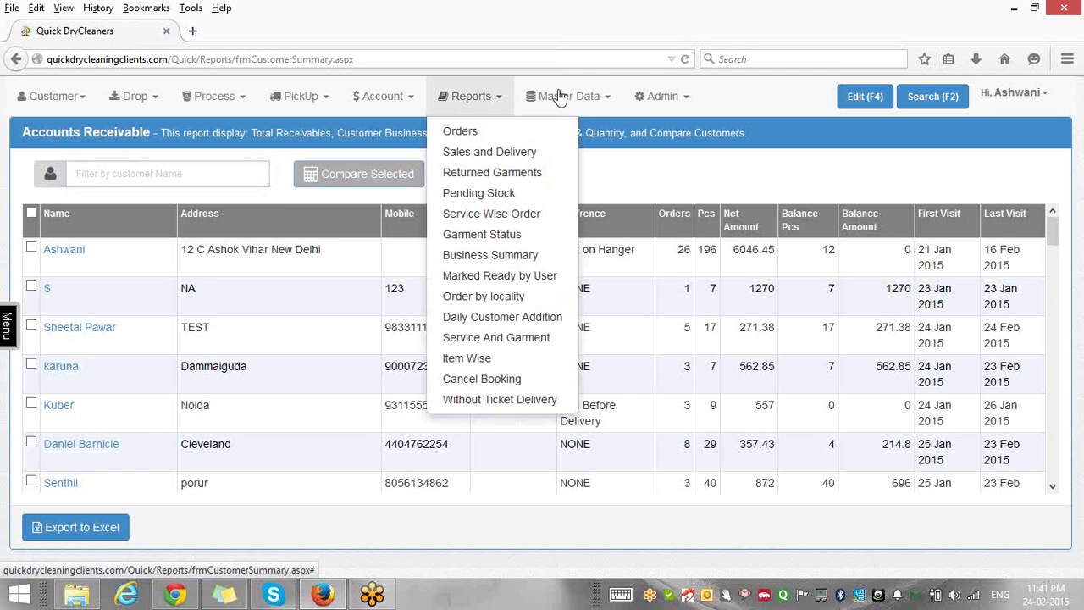
# Browse the Master Data and Admin menus, then log out from the user menu.
pyautogui.click(607, 100)
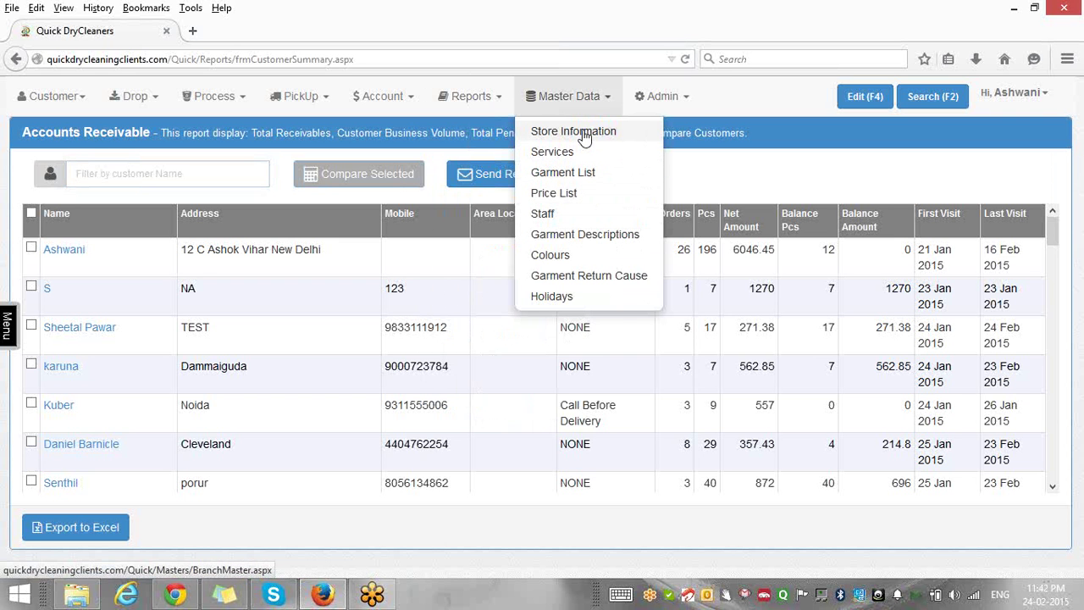
pyautogui.click(687, 99)
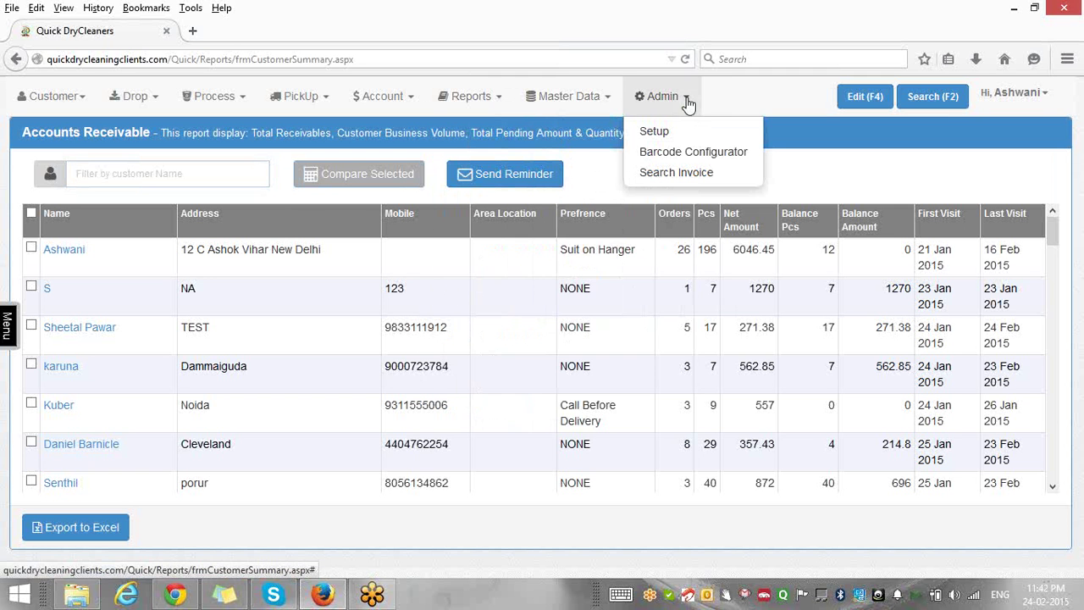
pyautogui.click(1046, 98)
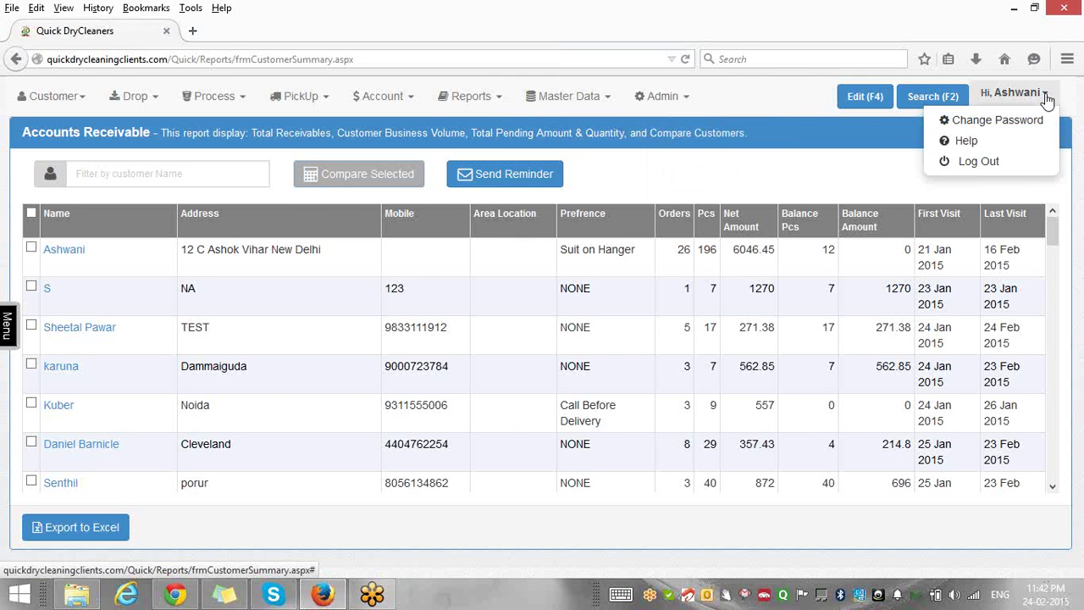
pyautogui.click(796, 102)
pyautogui.click(683, 103)
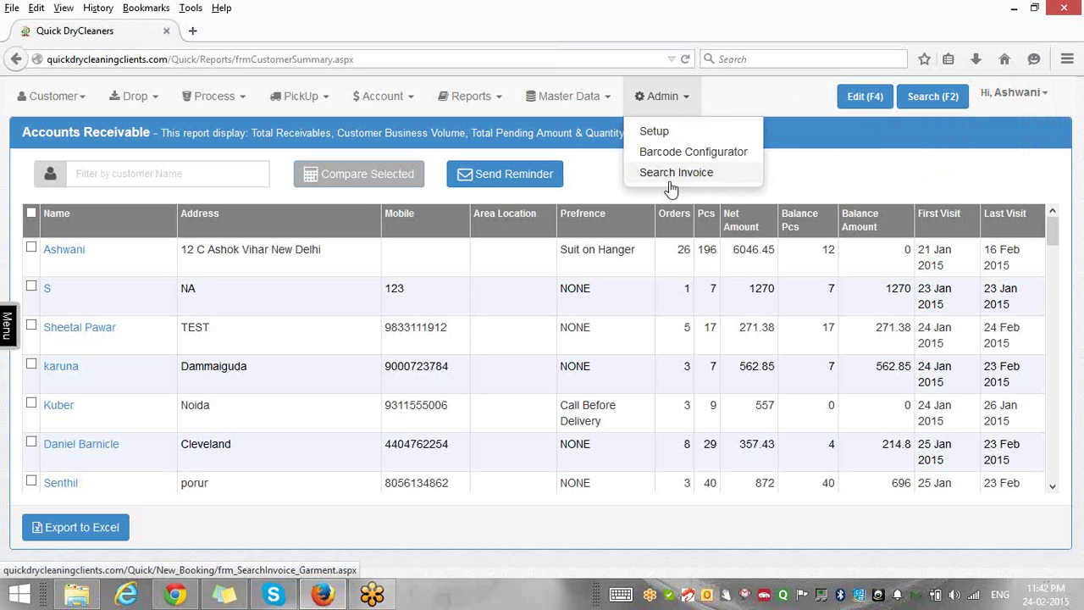
pyautogui.click(1047, 97)
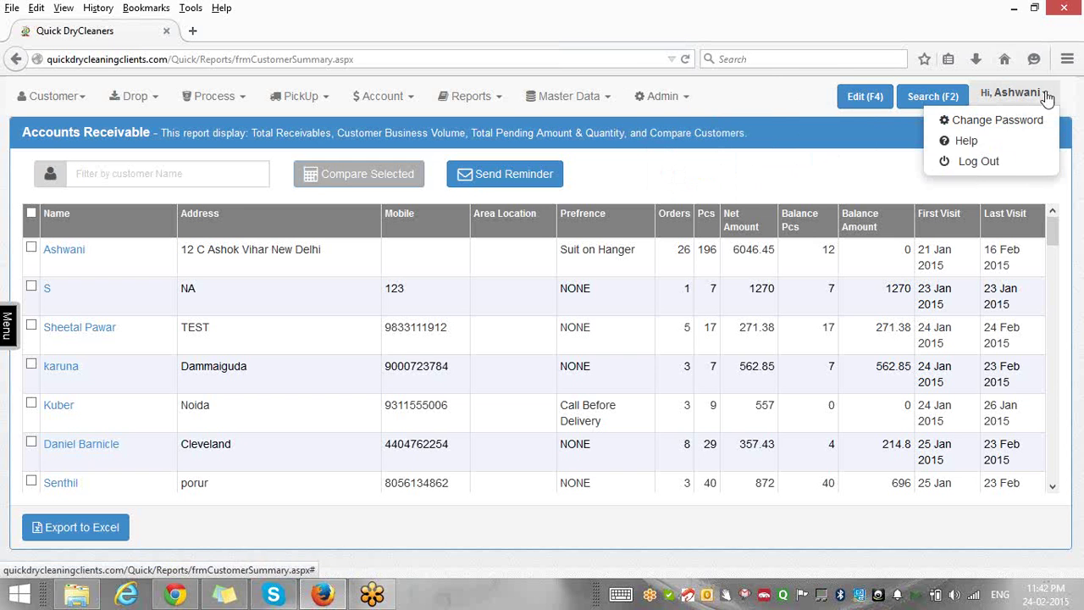
pyautogui.click(975, 163)
# Try signing in to STORE - DofFree with the user name and password, twice.
pyautogui.write('deecoup')
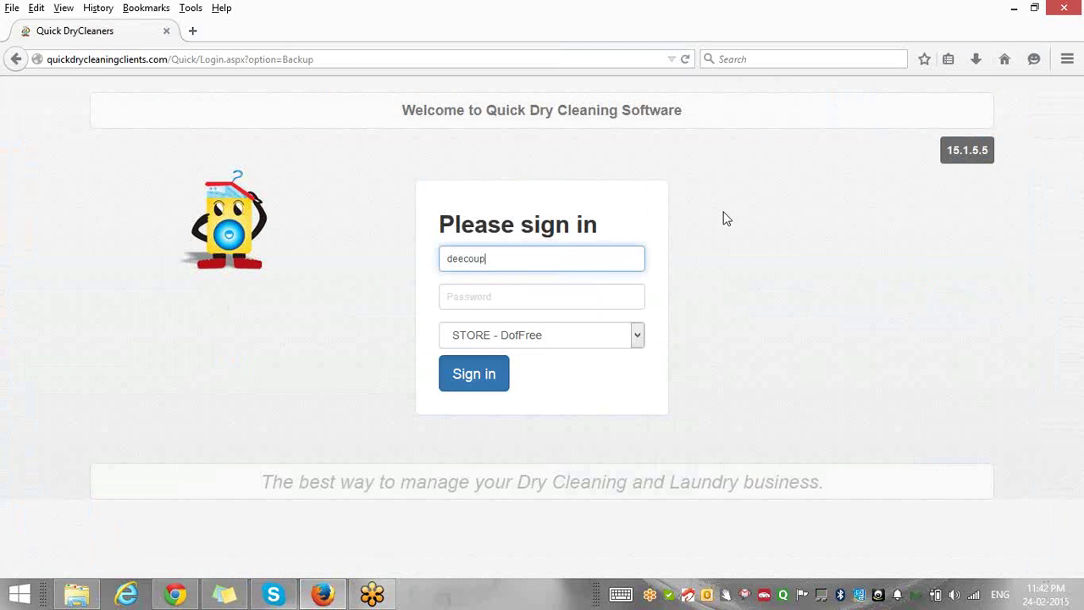
pyautogui.press('Tab')
pyautogui.write('•••••')
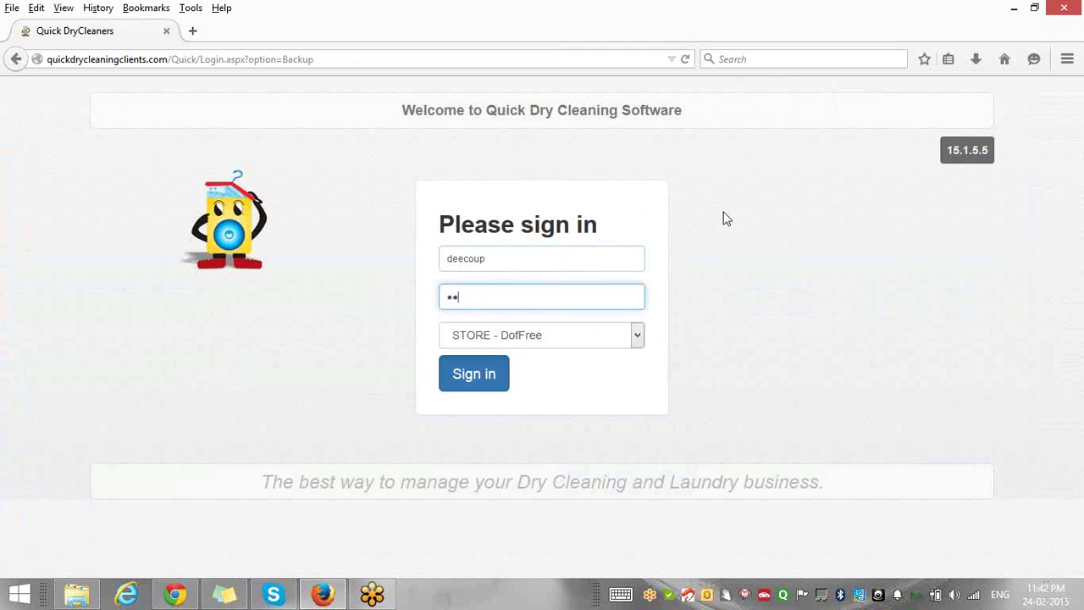
pyautogui.write('••••••••')
pyautogui.click(475, 375)
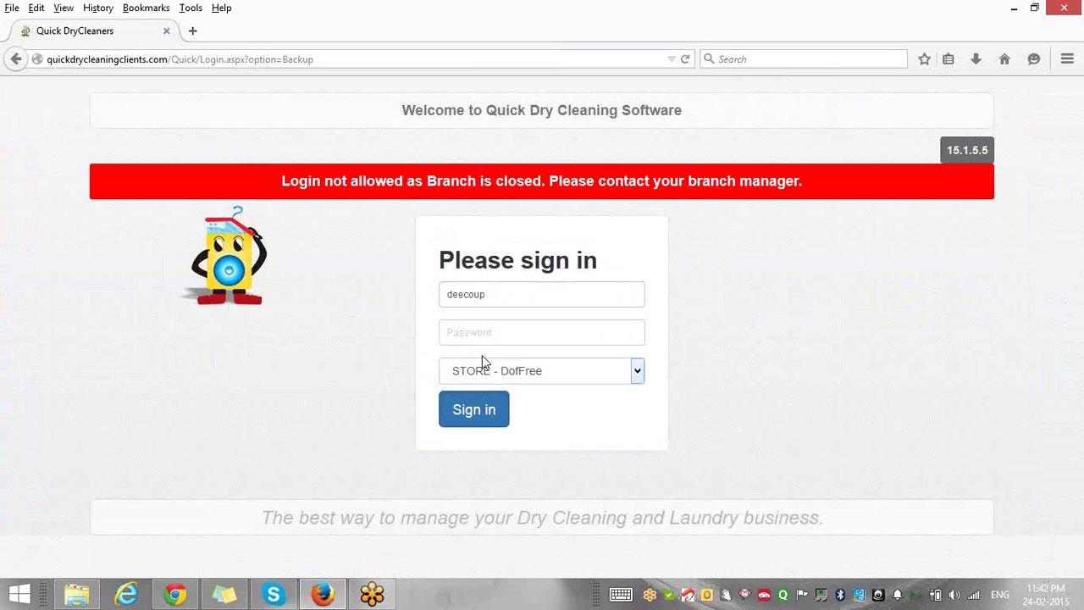
pyautogui.click(489, 335)
pyautogui.write('••••')
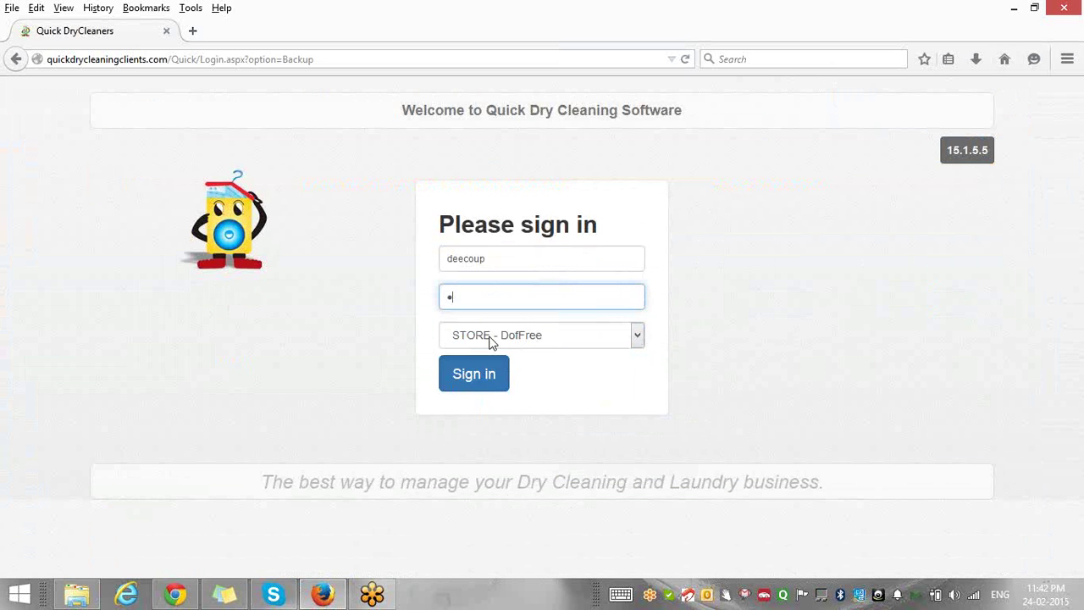
pyautogui.write('•••••••••')
pyautogui.click(488, 374)
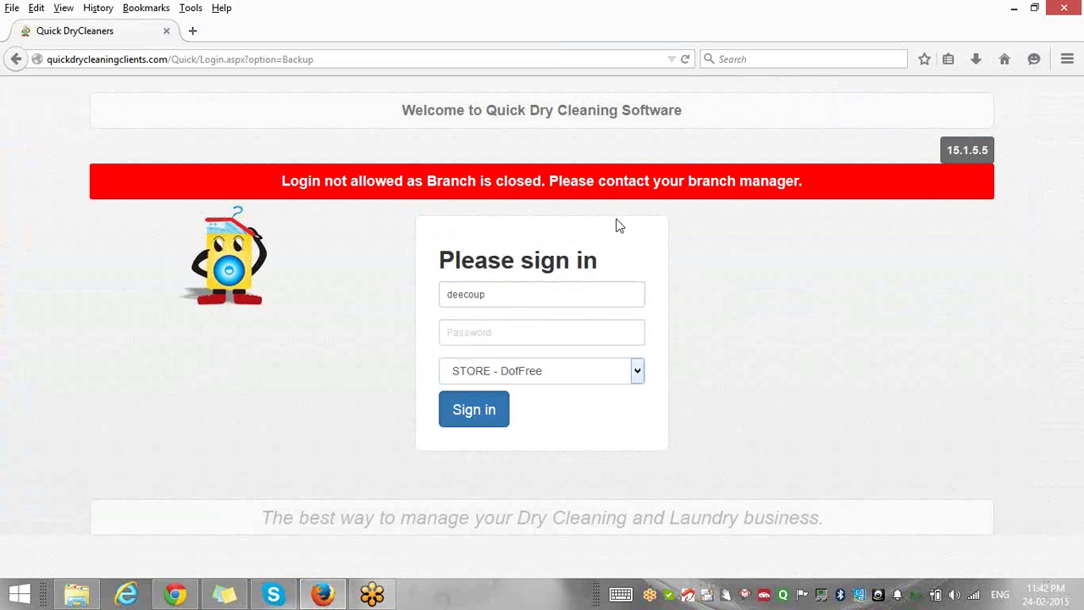
# Trim the end of the current web address in the address bar.
pyautogui.click(223, 59)
pyautogui.press('End')
pyautogui.press('BackSpace')
pyautogui.press('BackSpace')
pyautogui.press('BackSpace')
pyautogui.press('BackSpace')
pyautogui.press('BackSpace')
pyautogui.press('BackSpace')
pyautogui.press('BackSpace')
pyautogui.press('BackSpace')
pyautogui.press('BackSpace')
pyautogui.press('BackSpace')
pyautogui.press('BackSpace')
pyautogui.press('BackSpace')
pyautogui.press('BackSpace')
pyautogui.press('BackSpace')
pyautogui.press('BackSpace')
pyautogui.press('BackSpace')
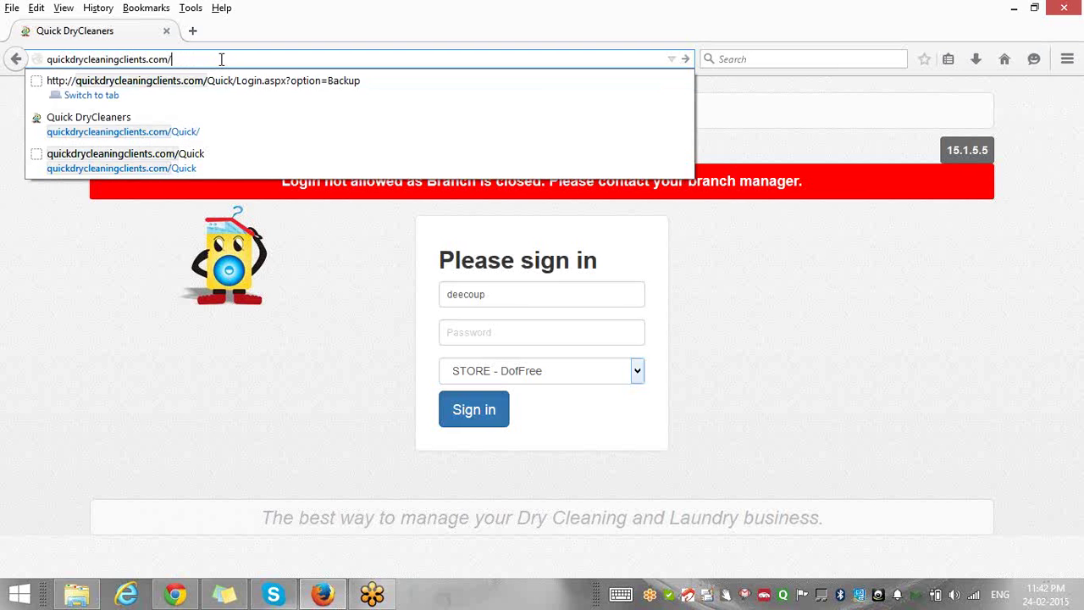
# Load quickdrycleaningclients.com/test and sign in as admin to Pari Drycleaner.
pyautogui.write('test')
pyautogui.press('Return')
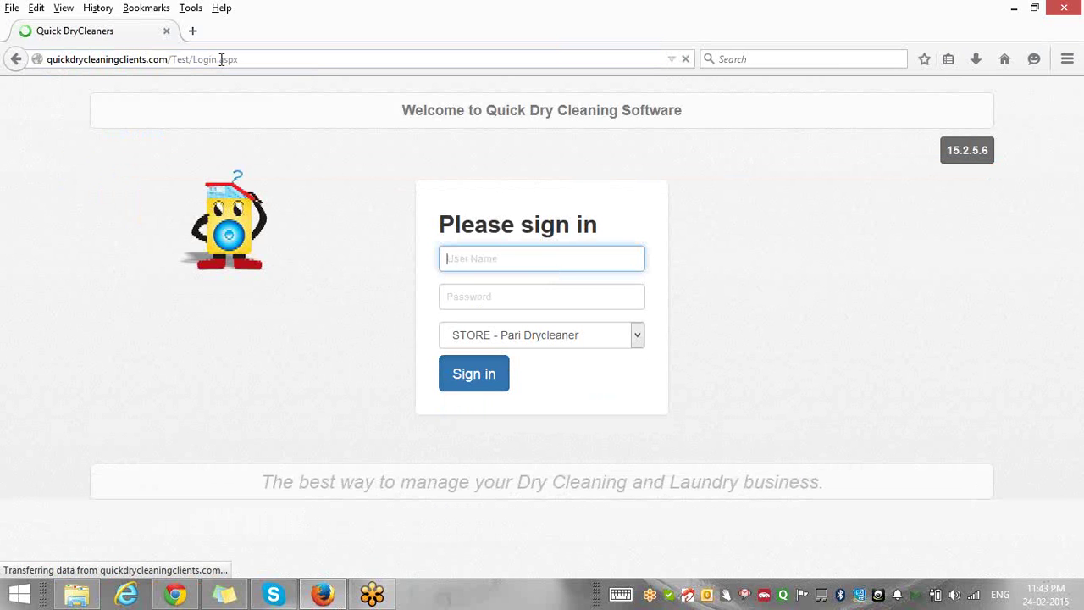
pyautogui.write('admin')
pyautogui.press('Tab')
pyautogui.write('••••')
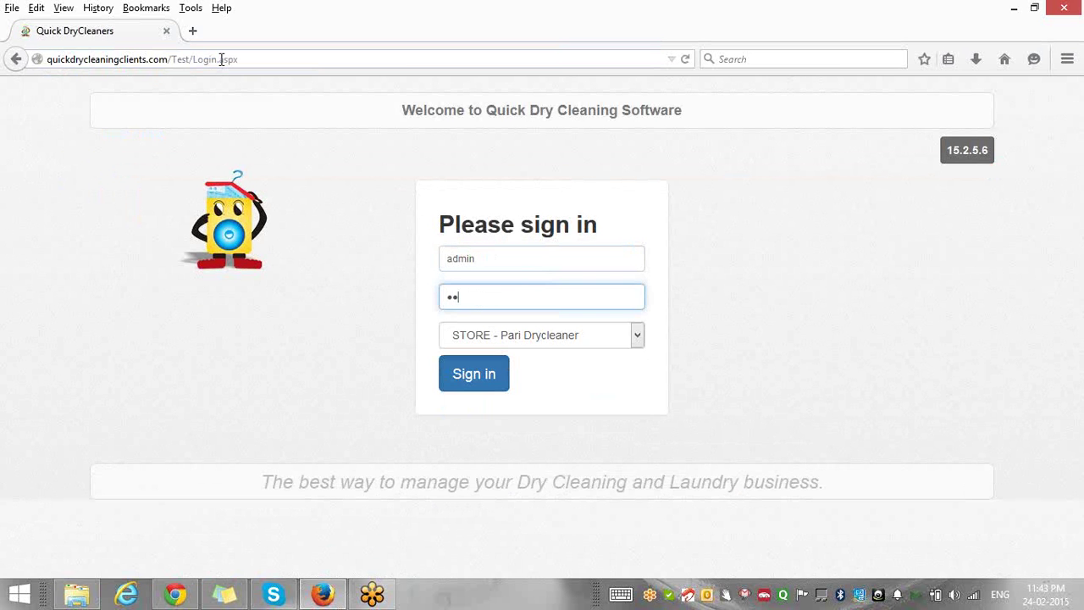
pyautogui.write('•')
pyautogui.press('Return')
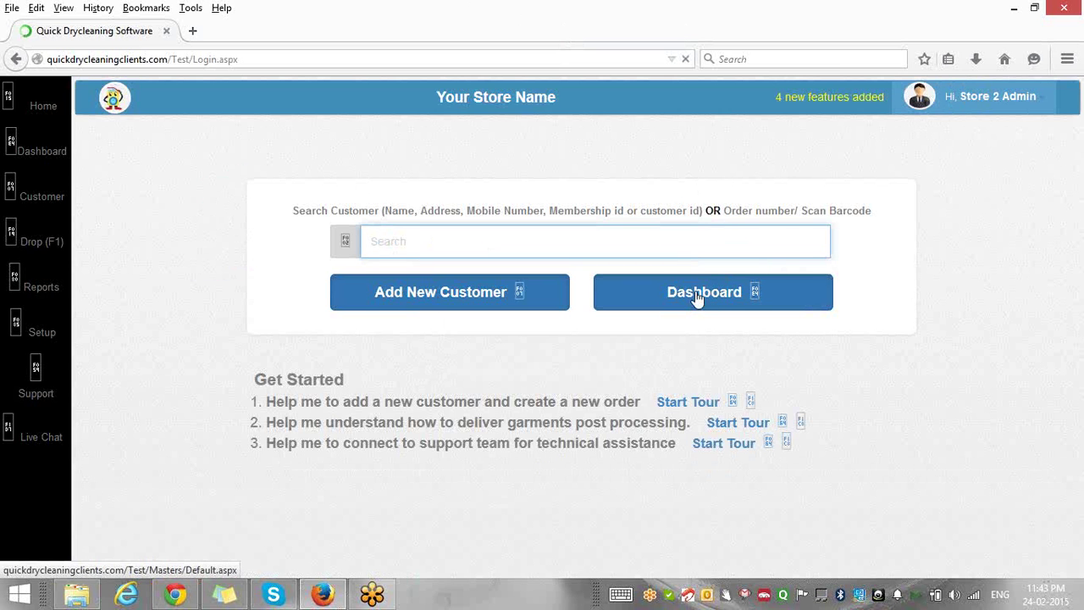
# Open the Dashboard to view the three pending home pickups for 24 Feb 2015.
pyautogui.click(697, 294)
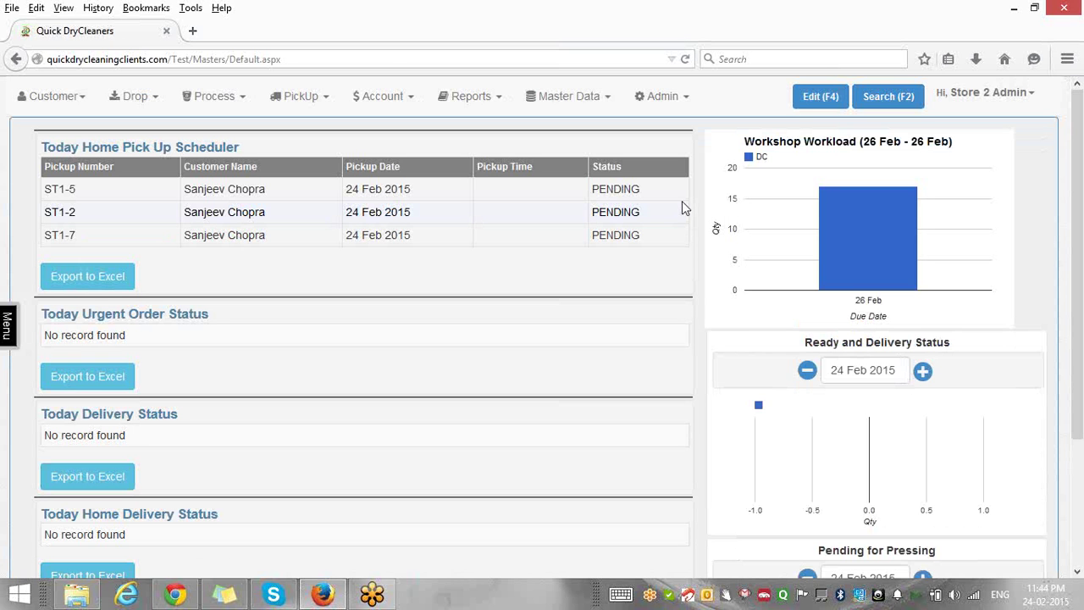
# Drop down the Admin menu in the dashboard's top navigation bar.
pyautogui.click(687, 100)
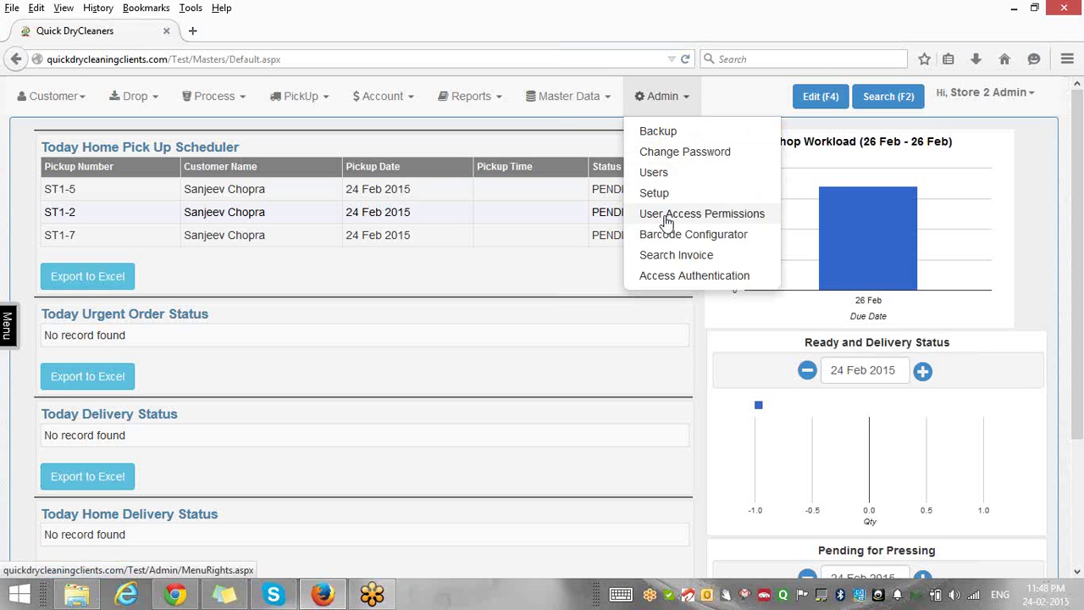
# Review the Accounts Manager's Customer, Drop, Process, PickUp, Reports and Account permission sections in User Access Permissions.
pyautogui.click(667, 217)
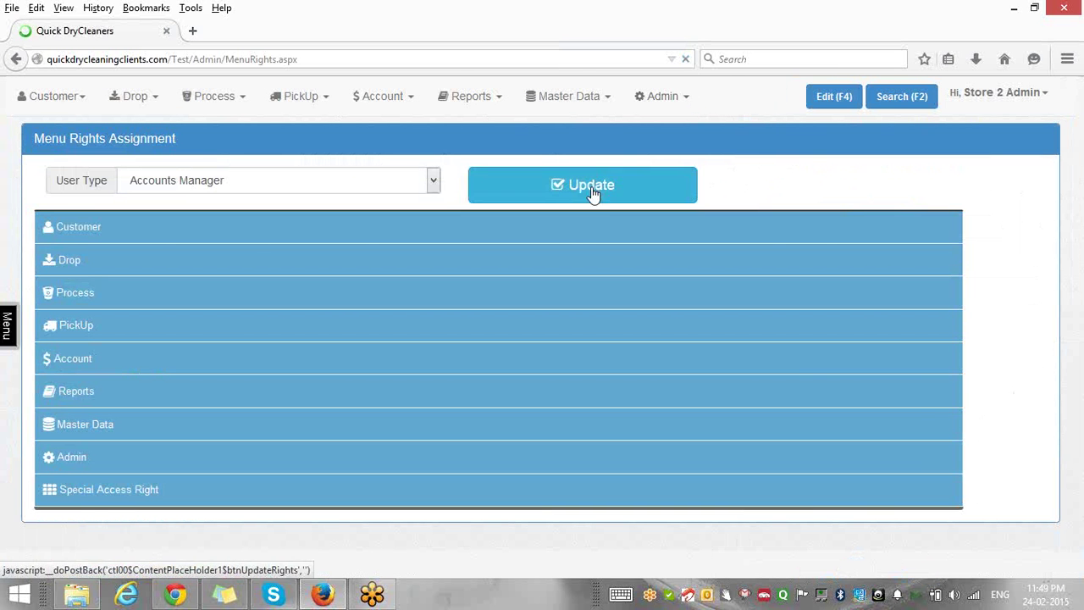
pyautogui.click(568, 237)
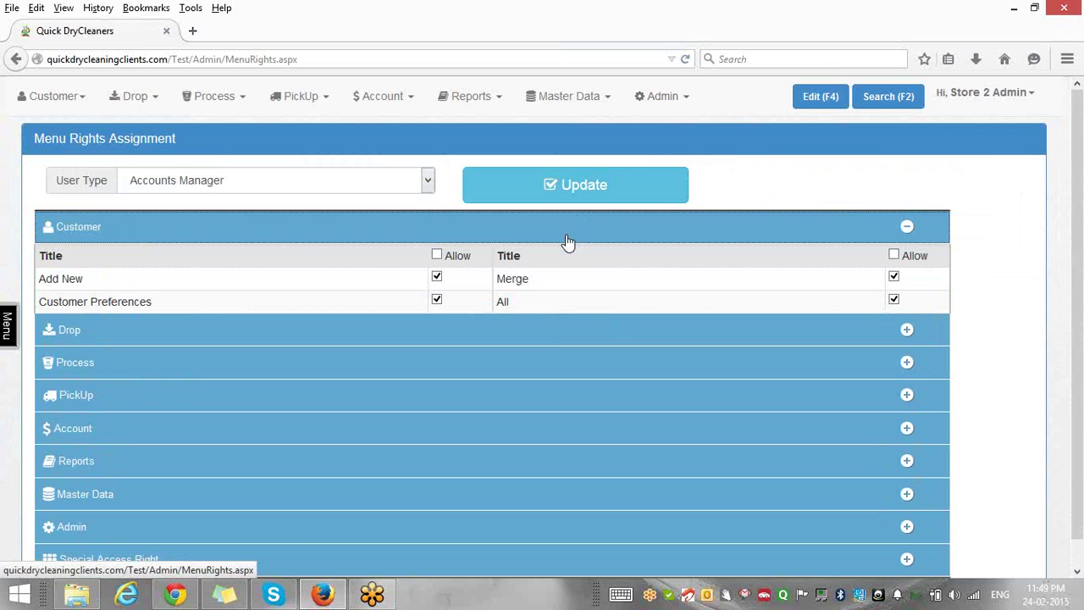
pyautogui.click(553, 331)
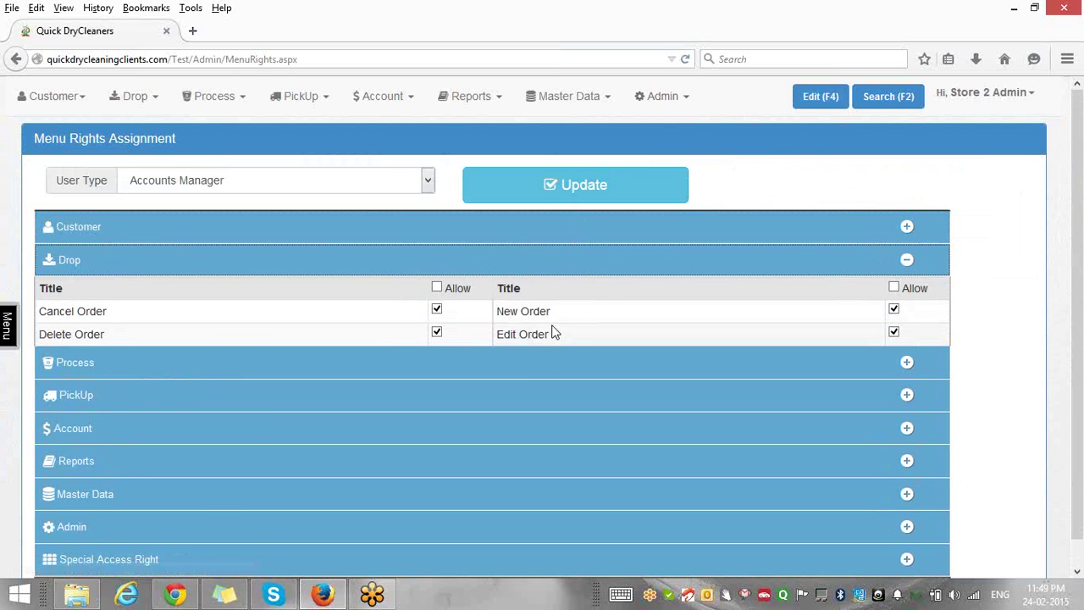
pyautogui.click(548, 365)
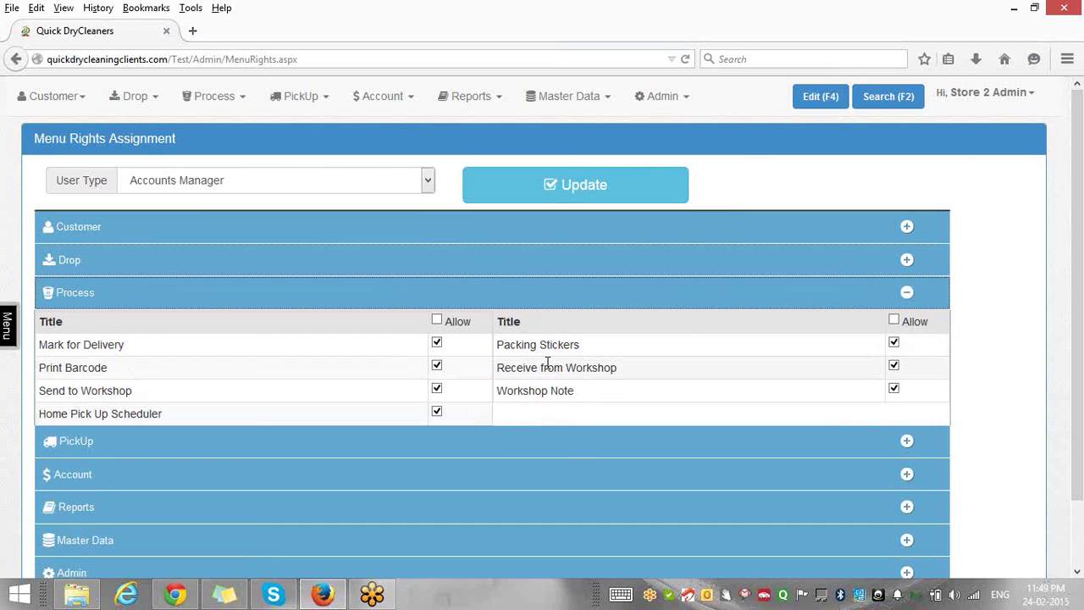
pyautogui.click(526, 453)
pyautogui.click(525, 455)
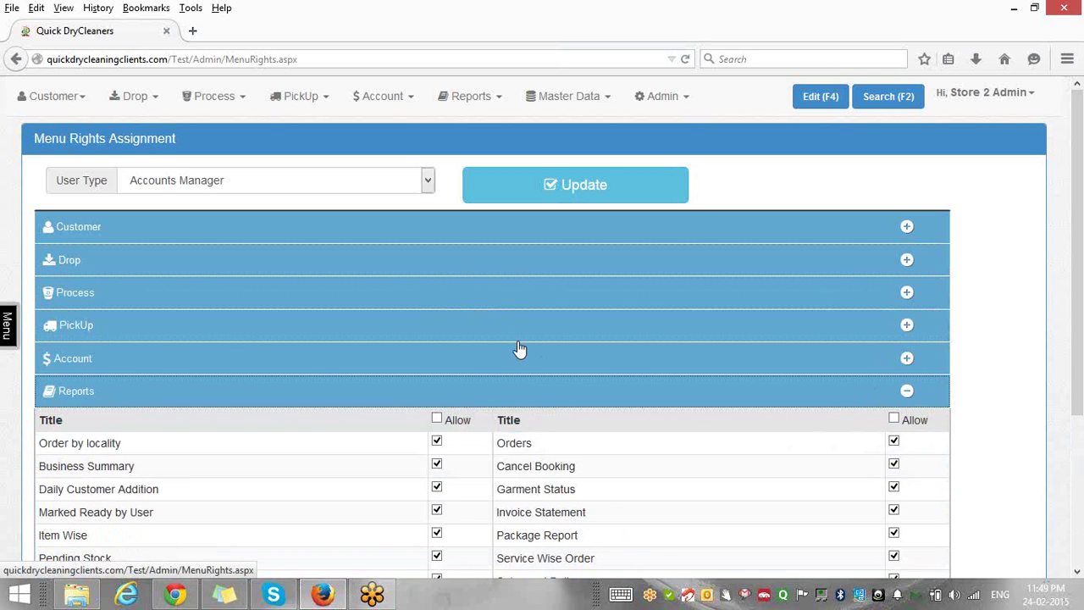
pyautogui.click(517, 335)
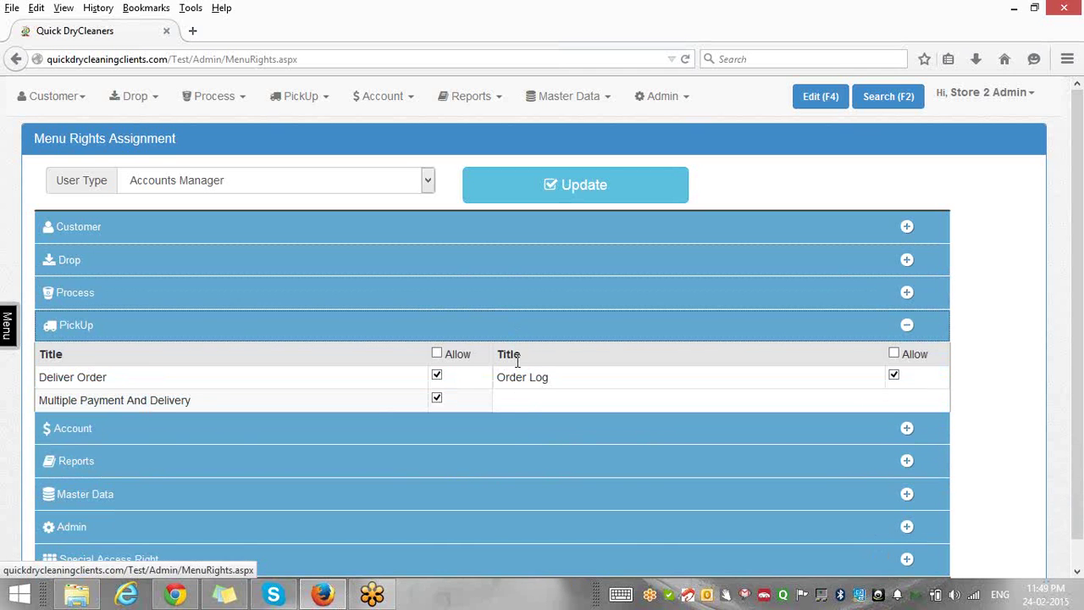
pyautogui.click(515, 427)
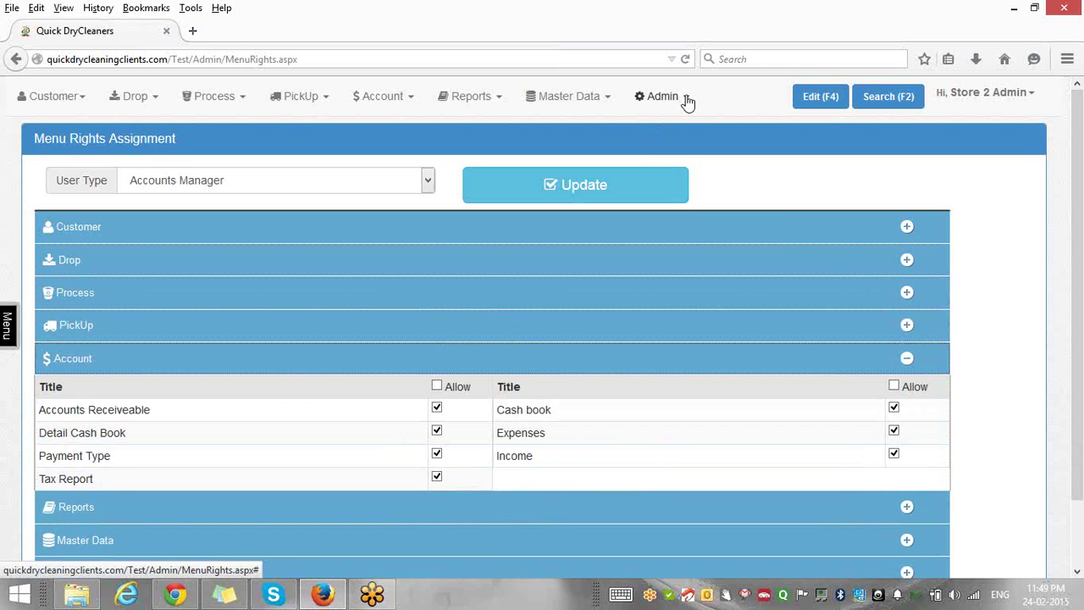
pyautogui.click(688, 98)
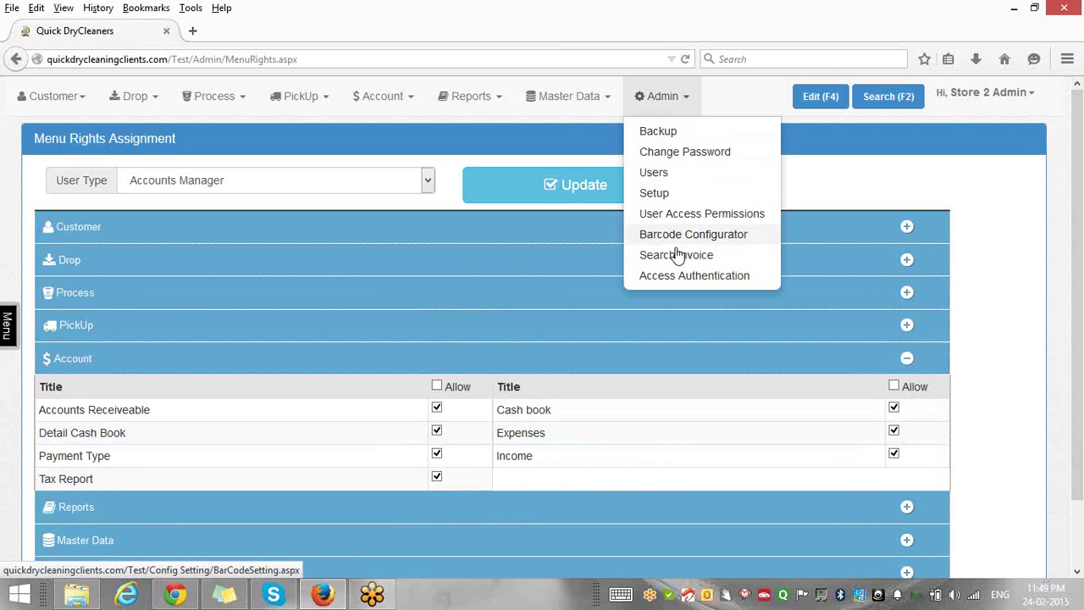
# Browse the Receipt printing options in Setup, then bring up the Pick Up/New Order settings.
pyautogui.click(655, 194)
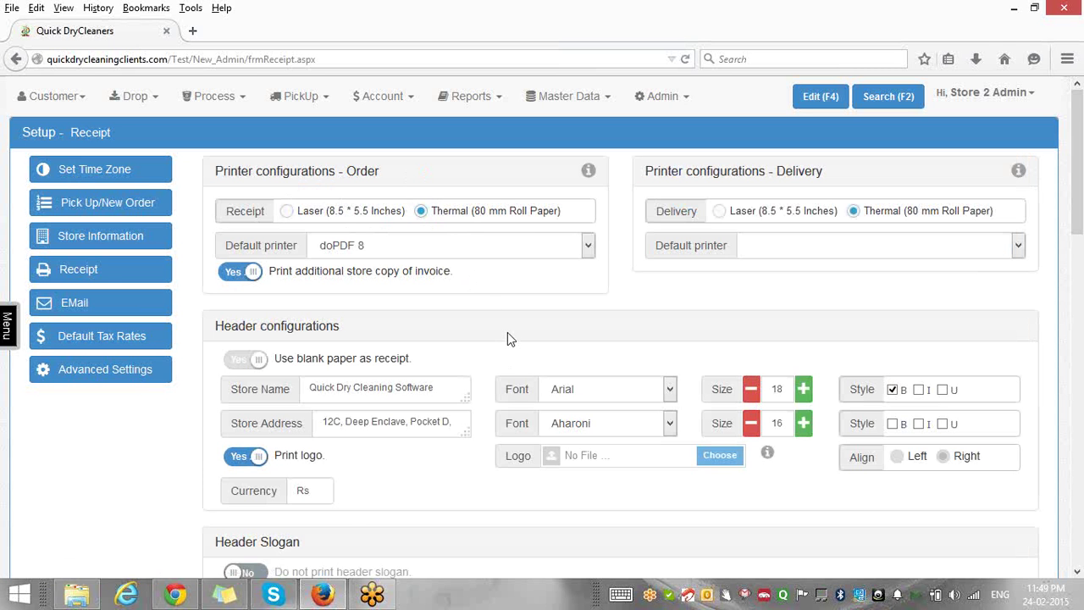
pyautogui.scroll(-3, 508, 335)
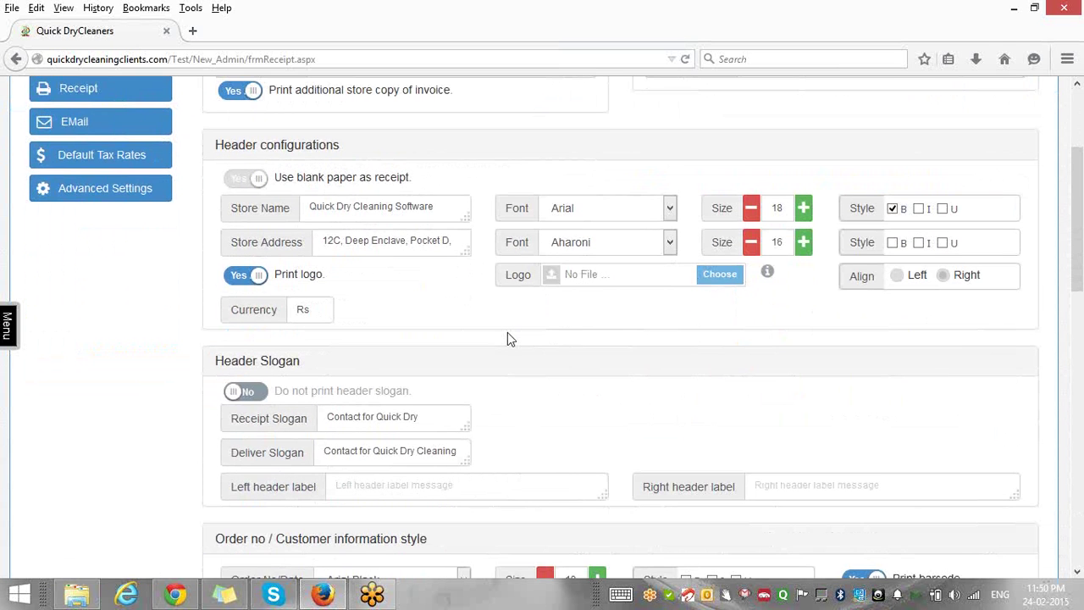
pyautogui.scroll(-2, 508, 334)
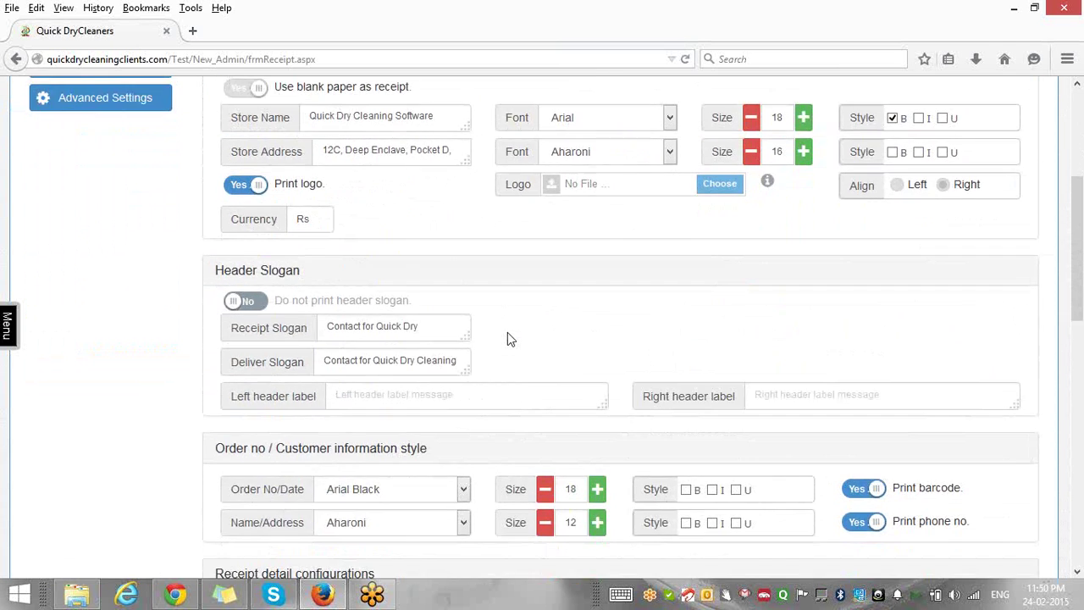
pyautogui.scroll(-5, 508, 338)
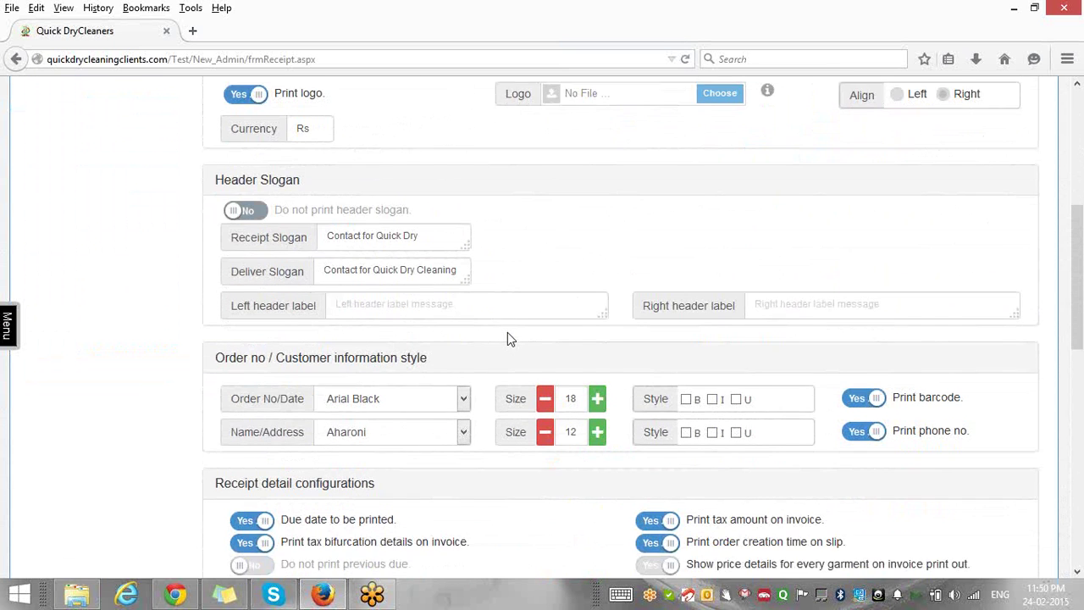
pyautogui.scroll(-1, 507, 338)
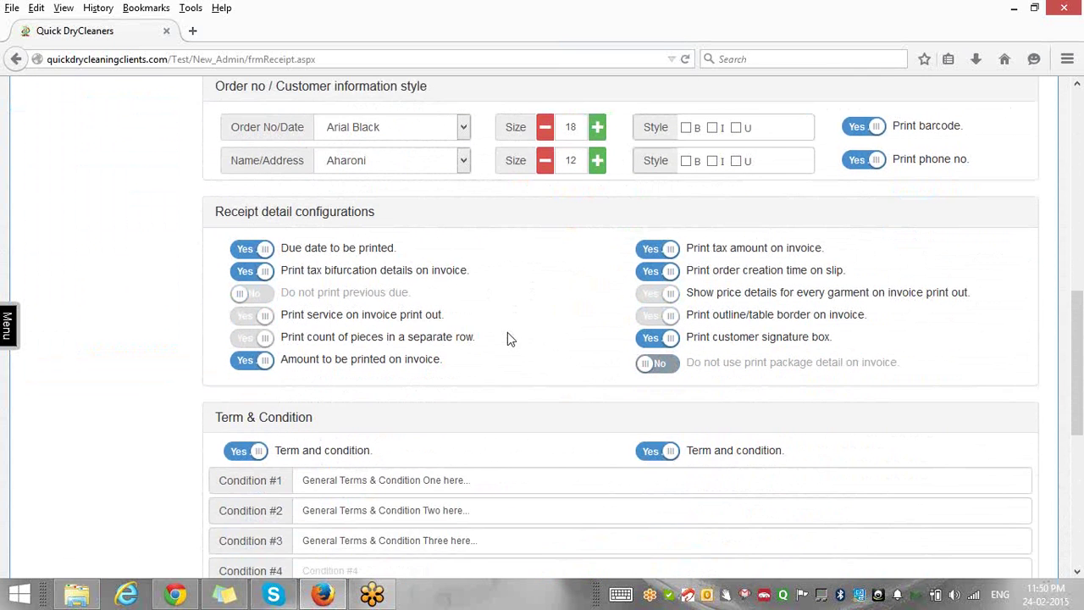
pyautogui.scroll(-2, 507, 338)
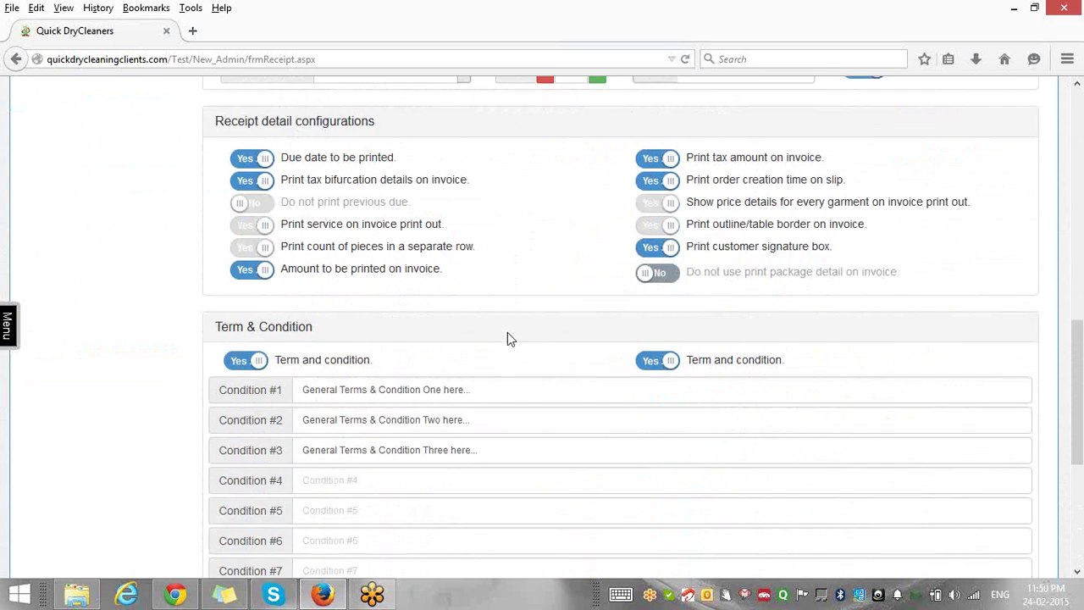
pyautogui.scroll(-4, 509, 338)
pyautogui.scroll(12, 508, 332)
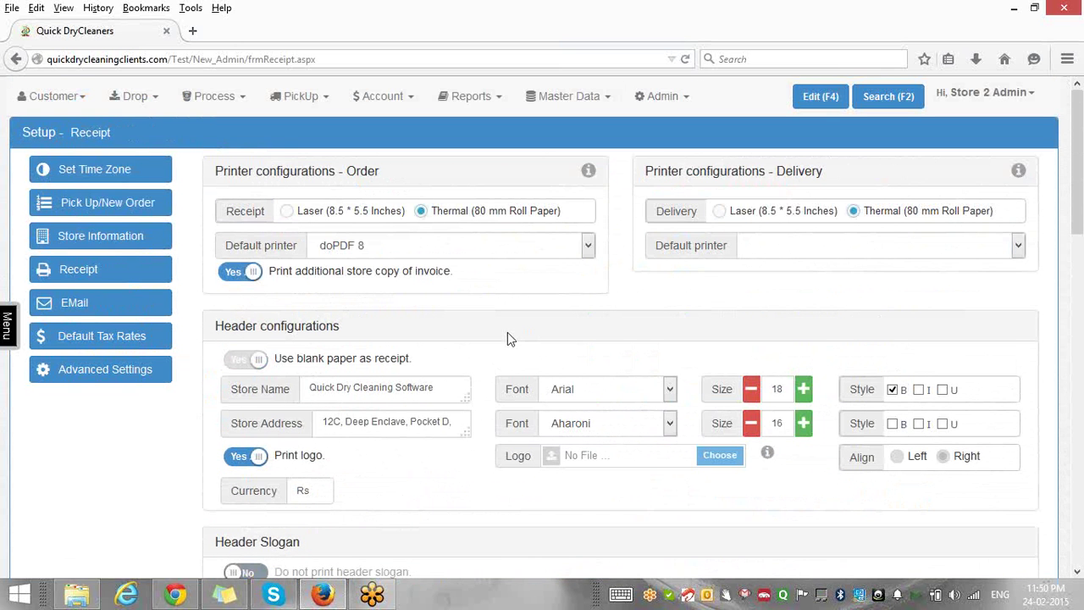
pyautogui.click(112, 203)
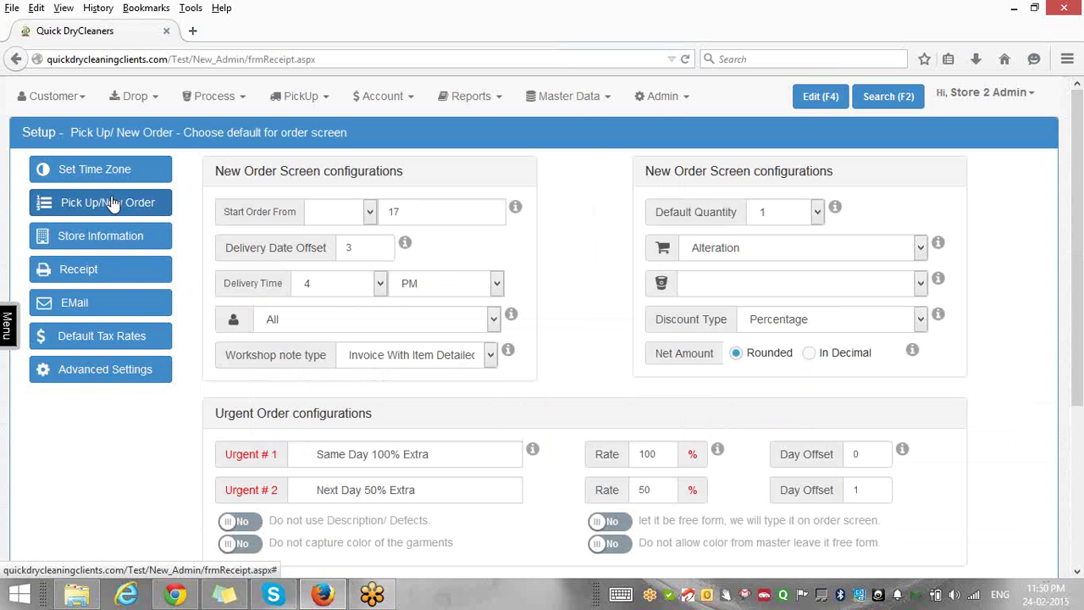
# Open the EMail setup page showing mail server mail.deecoup.com on port 25.
pyautogui.click(126, 310)
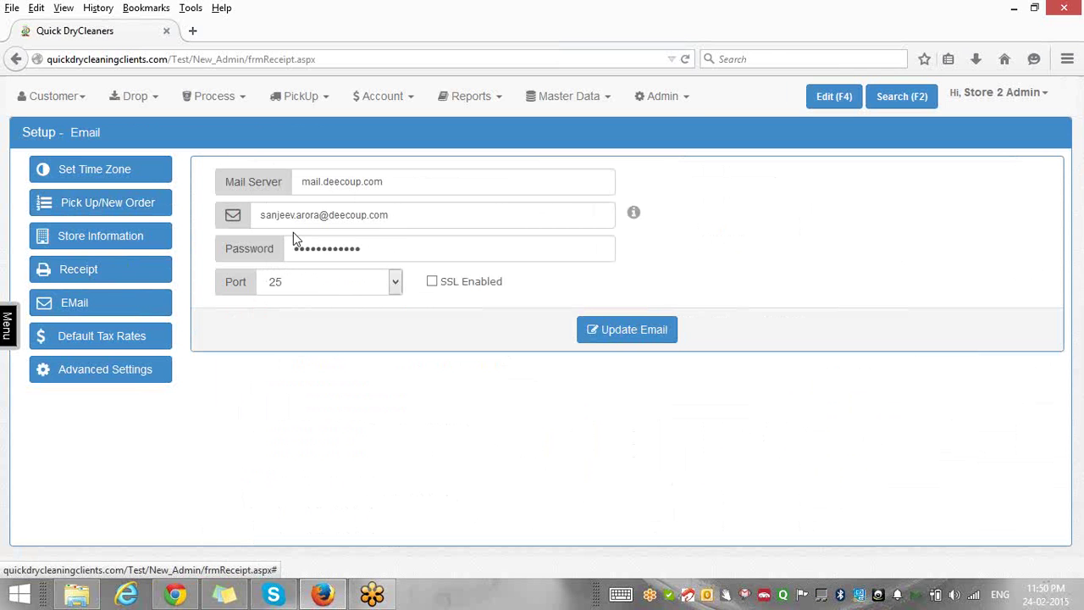
# Open the Barcode Configurator from the Admin menu.
pyautogui.click(688, 99)
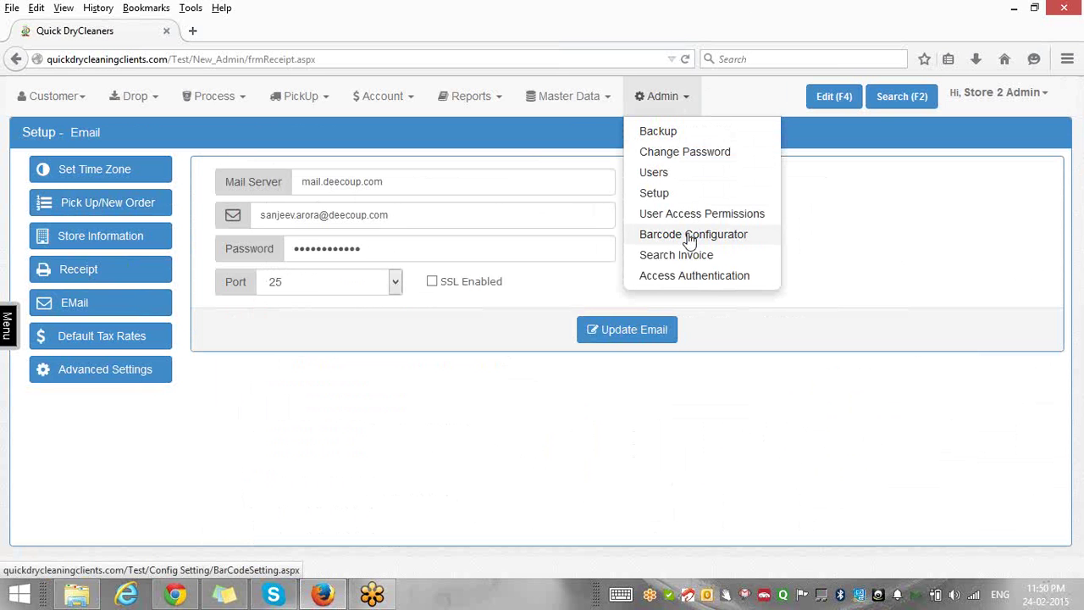
pyautogui.click(690, 237)
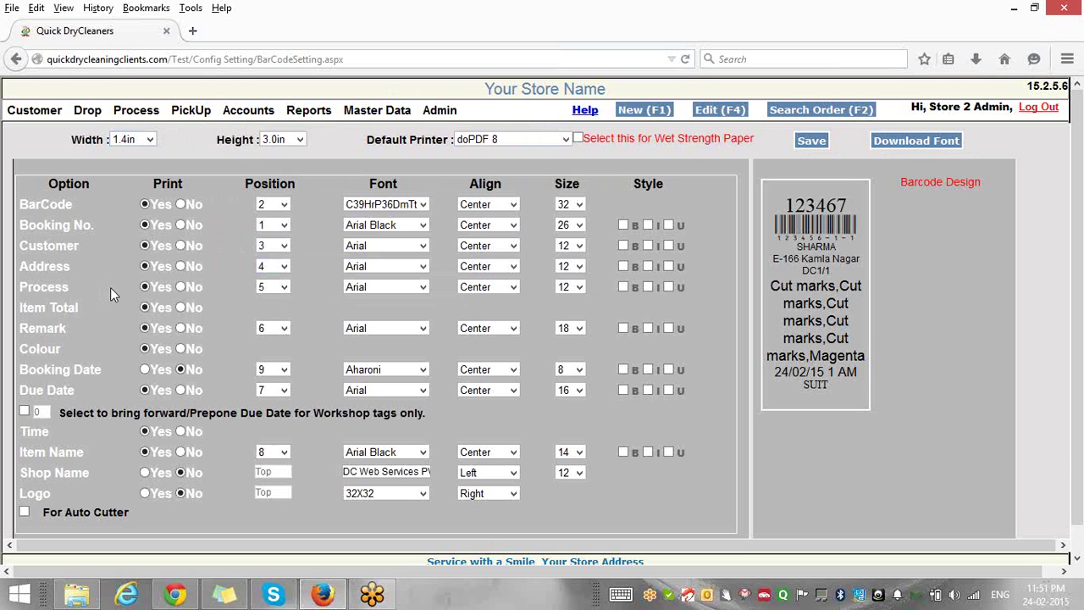
pyautogui.scroll(-1, 110, 293)
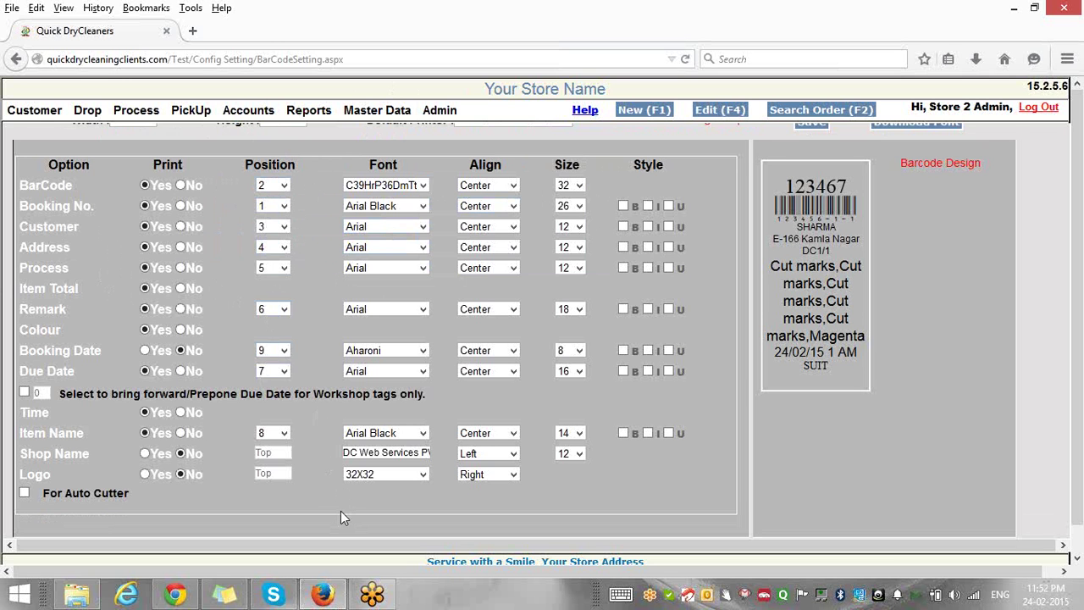
pyautogui.scroll(1, 342, 516)
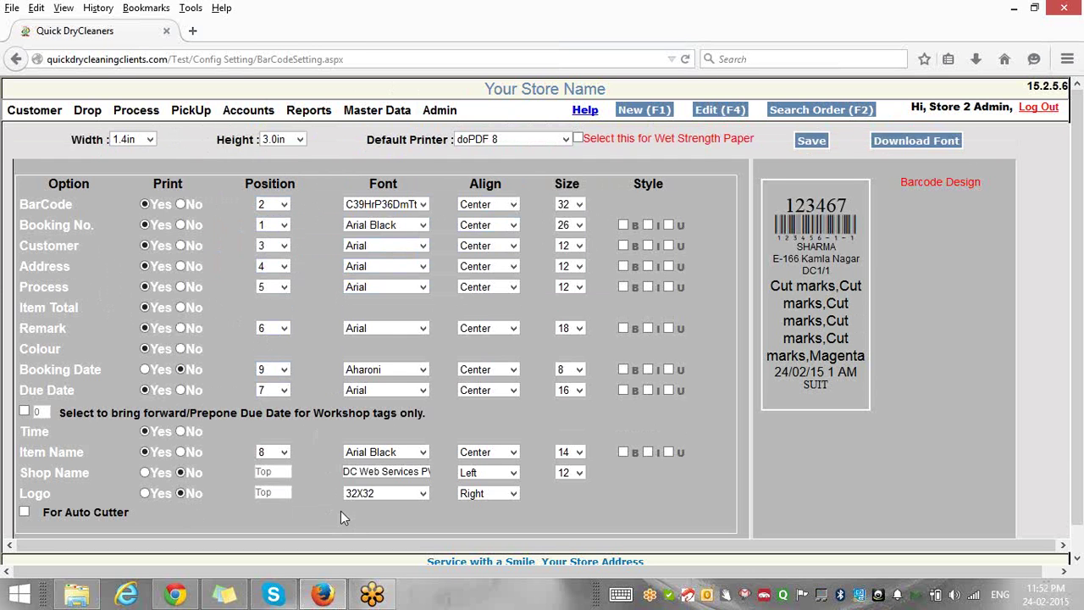
# Load play.google.com in a new Firefox tab.
pyautogui.moveTo(437, 116)
pyautogui.click(192, 30)
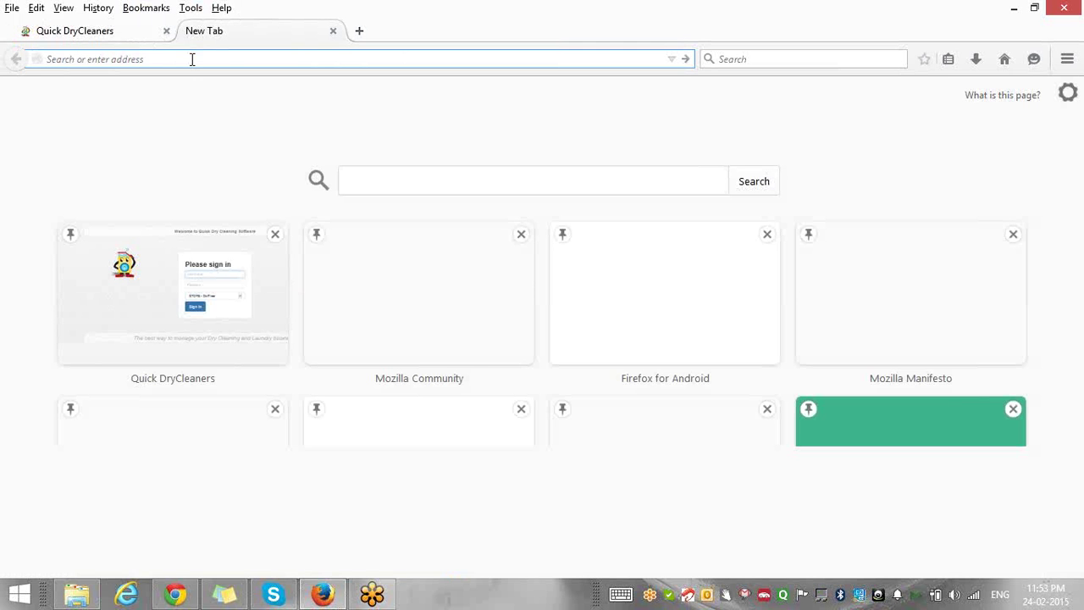
pyautogui.write('play.google')
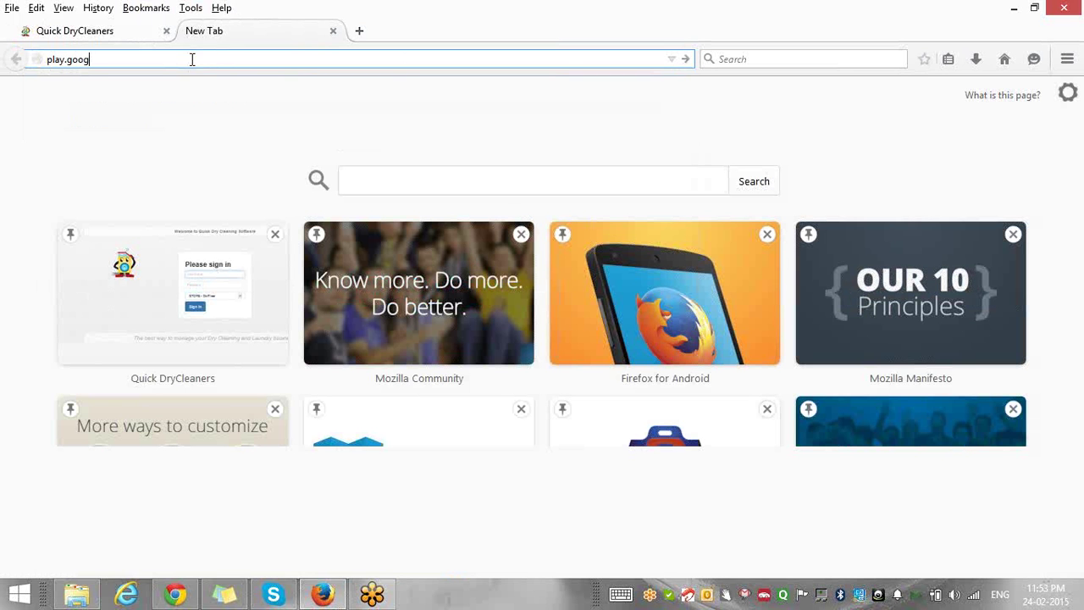
pyautogui.write('.com')
pyautogui.press('Return')
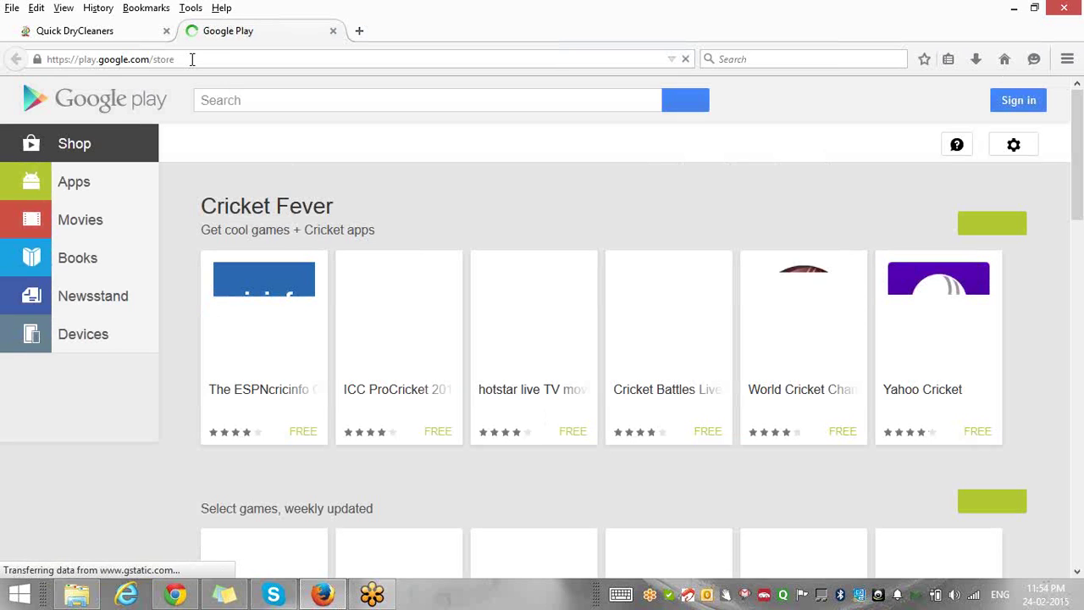
# Search Google Play for 'quick dry cleaning'.
pyautogui.click(217, 102)
pyautogui.write('qui')
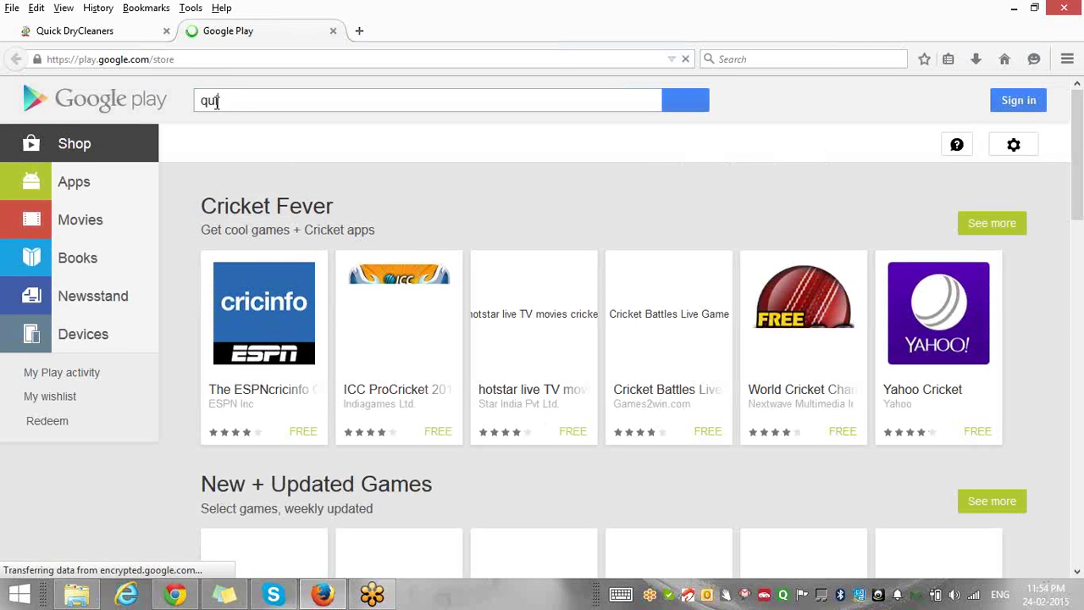
pyautogui.write('ck dry cleaning')
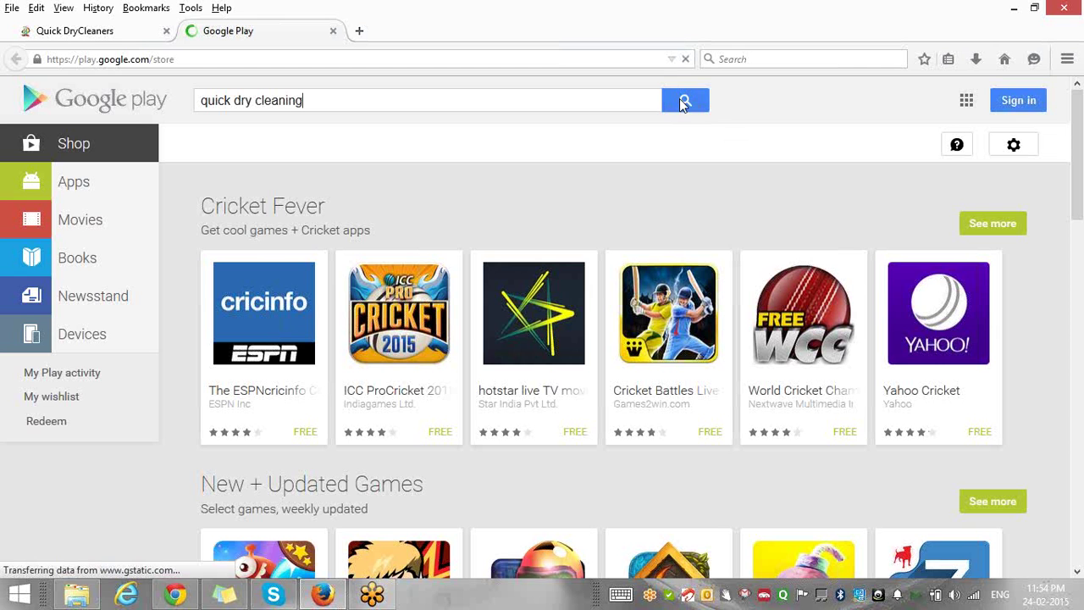
pyautogui.click(683, 102)
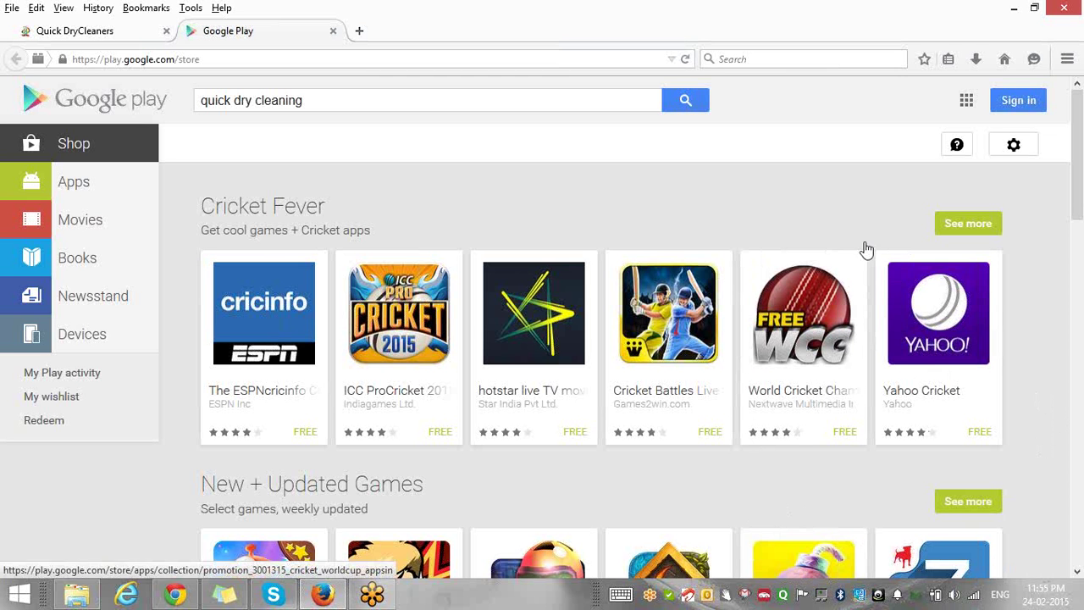
pyautogui.click(684, 101)
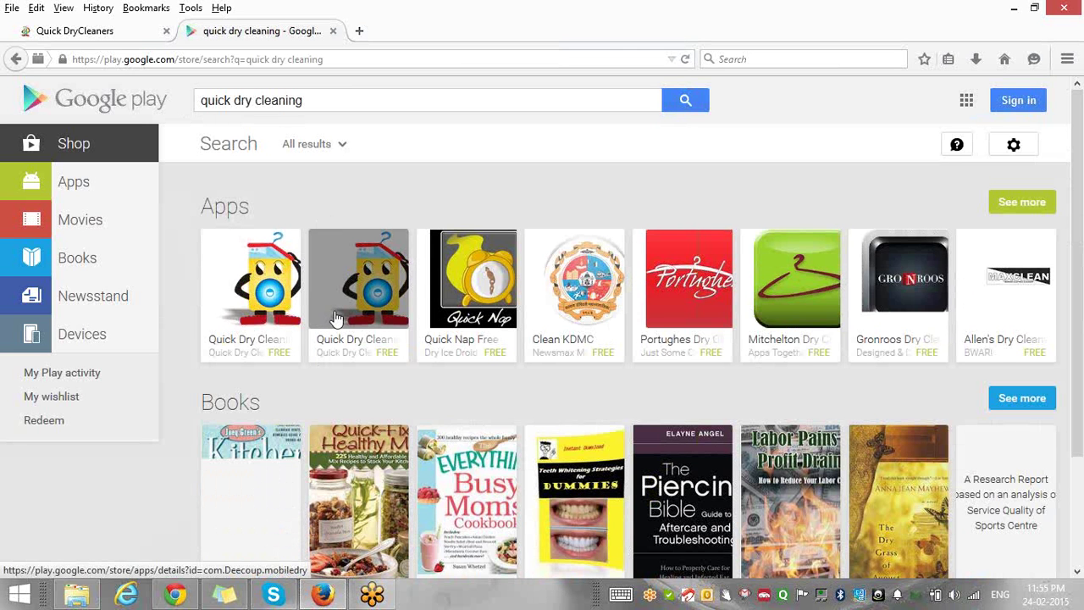
# Open the Quick Dry Cleaning POS app page and scroll down to its screenshots.
pyautogui.click(370, 298)
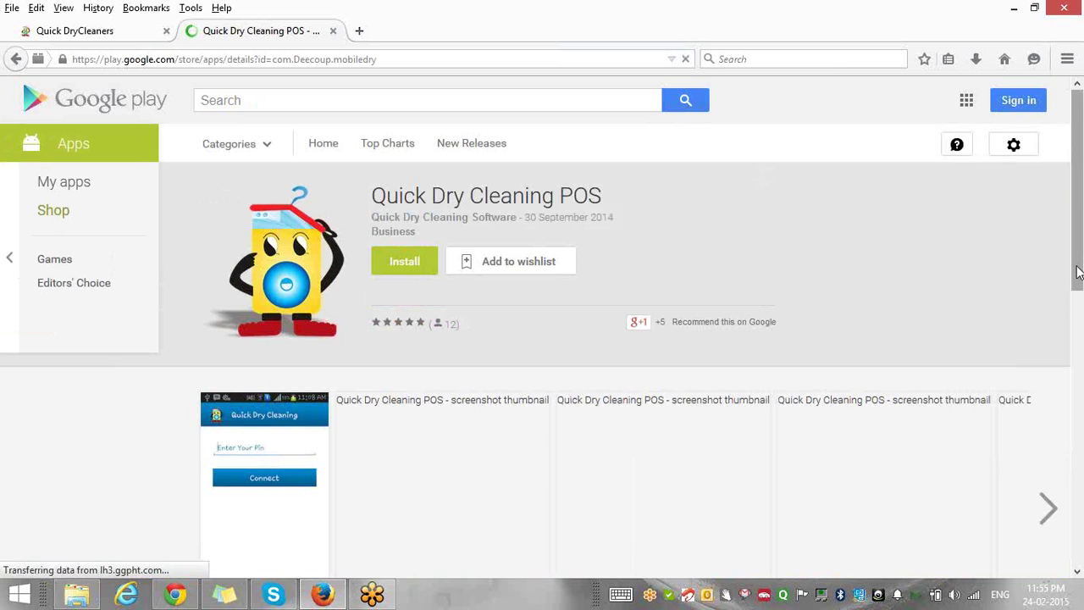
pyautogui.moveTo(1075, 271); pyautogui.dragTo(1082, 329)
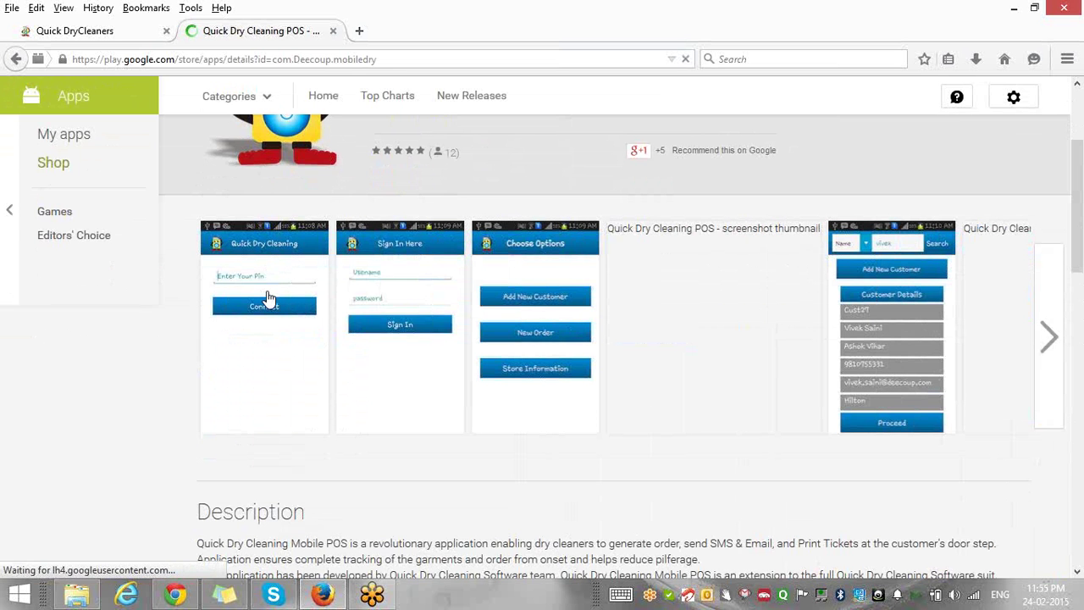
# Enlarge the screenshots and step from the PIN screen through sign-in, options, customer and order entry screens.
pyautogui.click(267, 291)
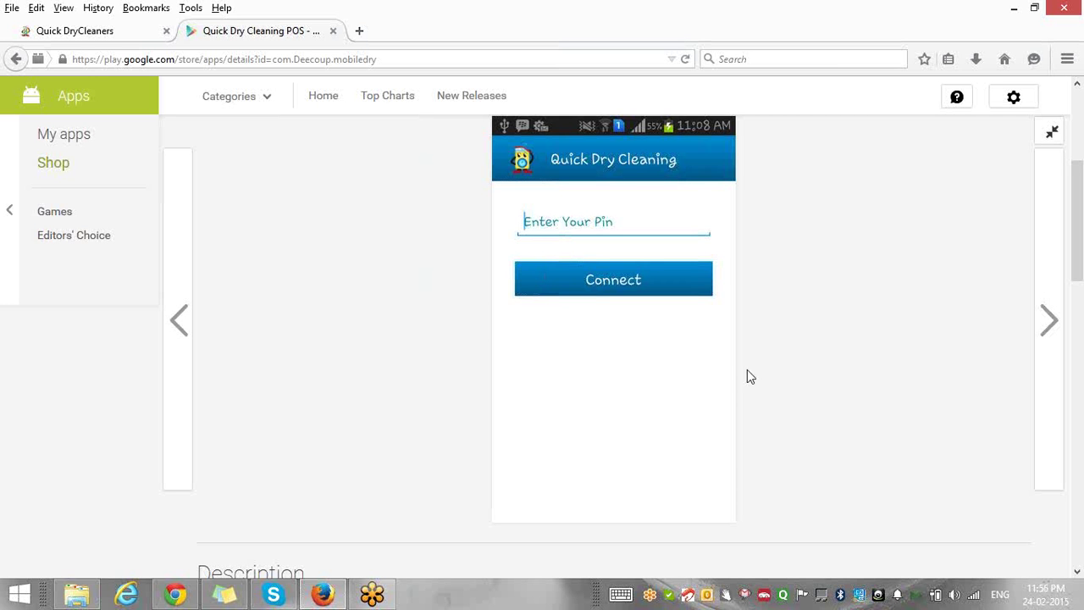
pyautogui.click(1048, 322)
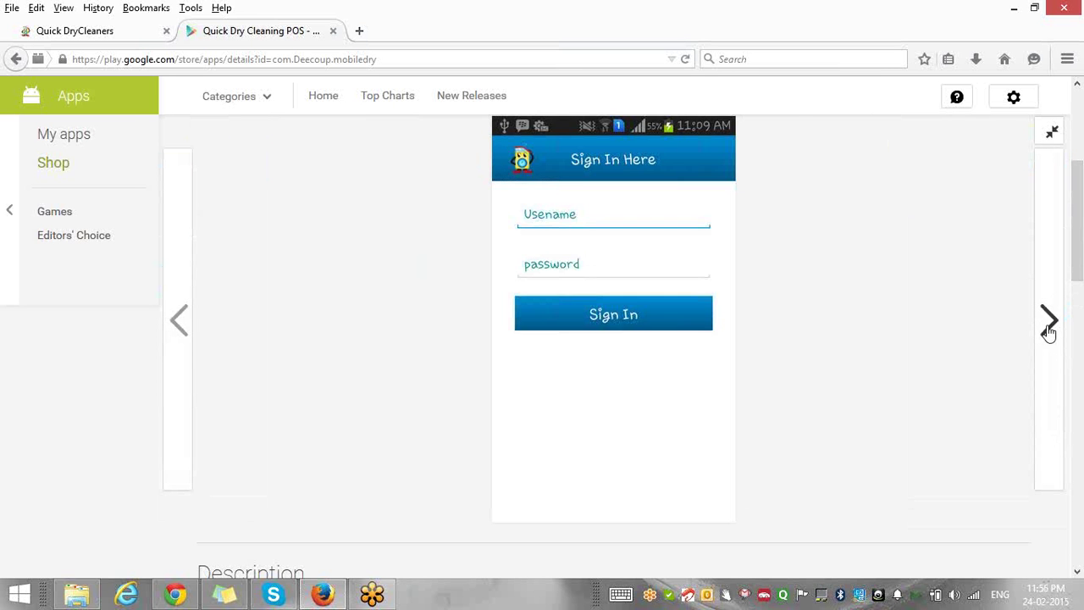
pyautogui.click(1048, 322)
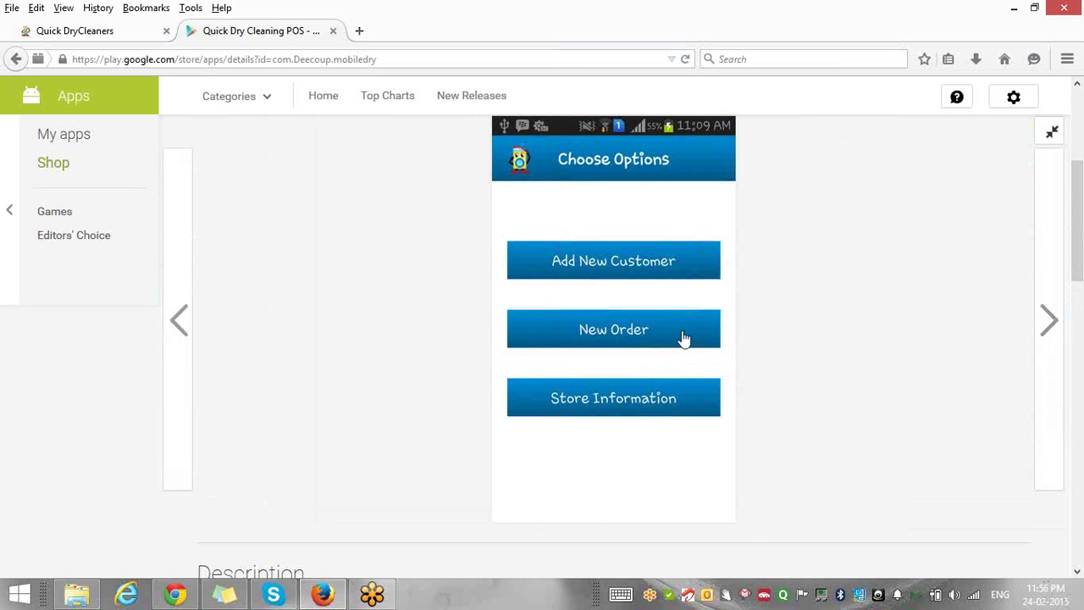
pyautogui.click(1047, 321)
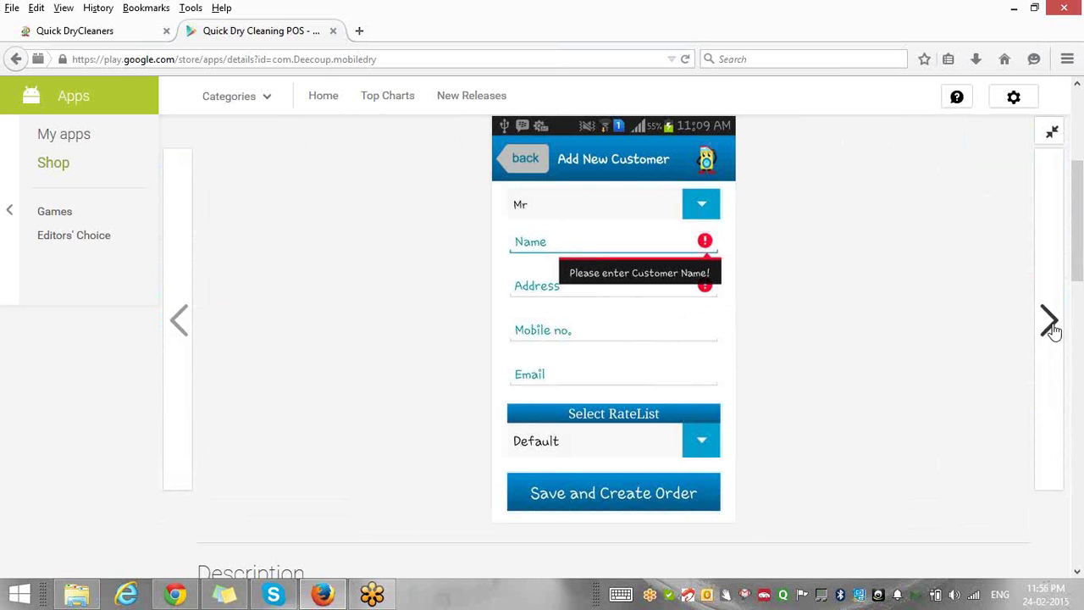
pyautogui.click(1050, 326)
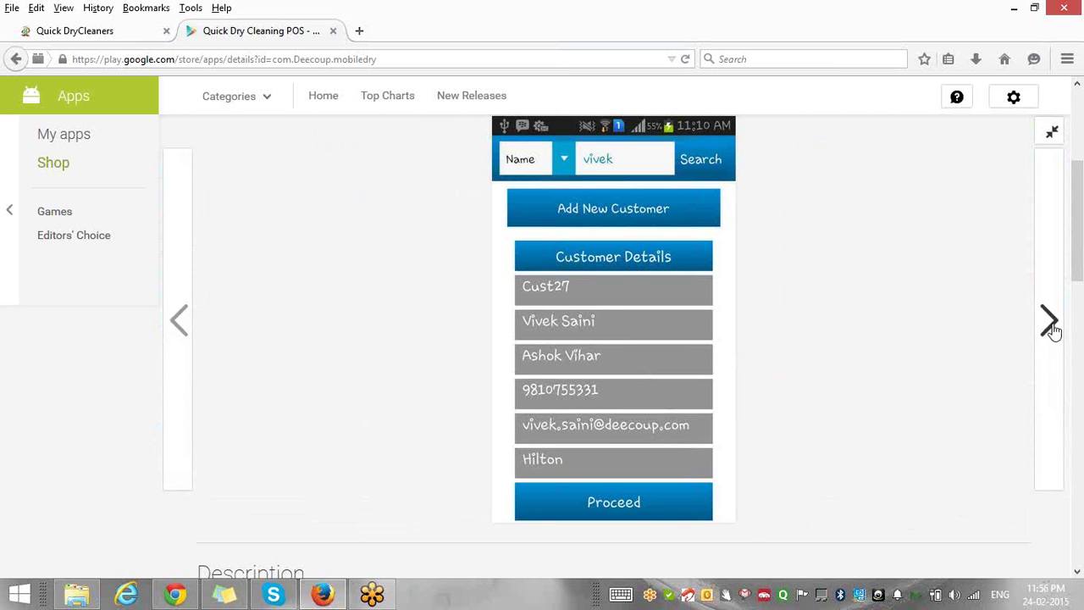
pyautogui.click(1050, 326)
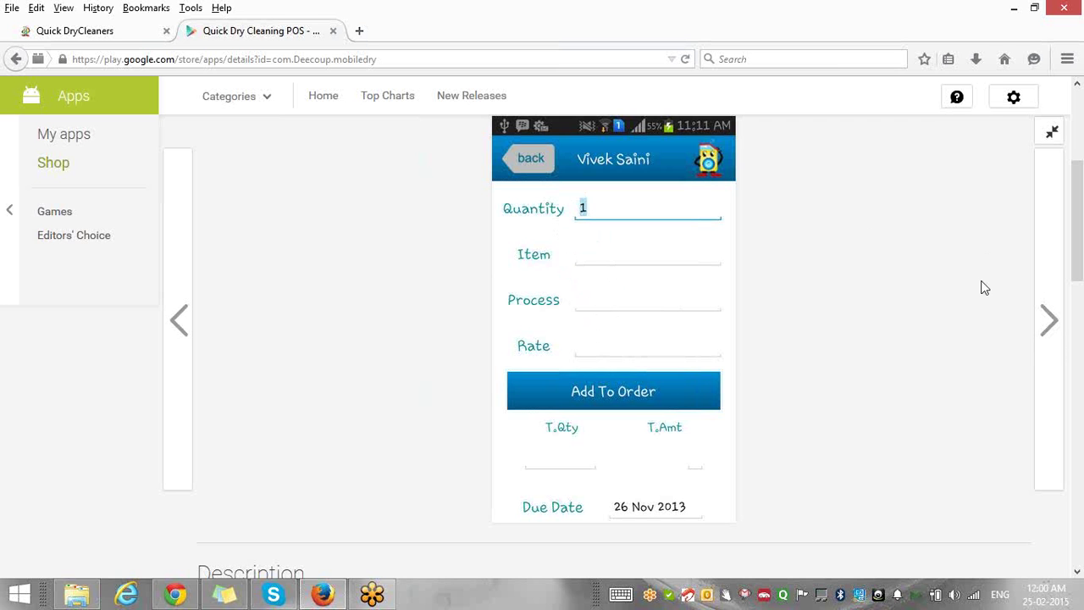
# Advance the enlarged screenshot from the order form to the My Store details screen.
pyautogui.click(1046, 330)
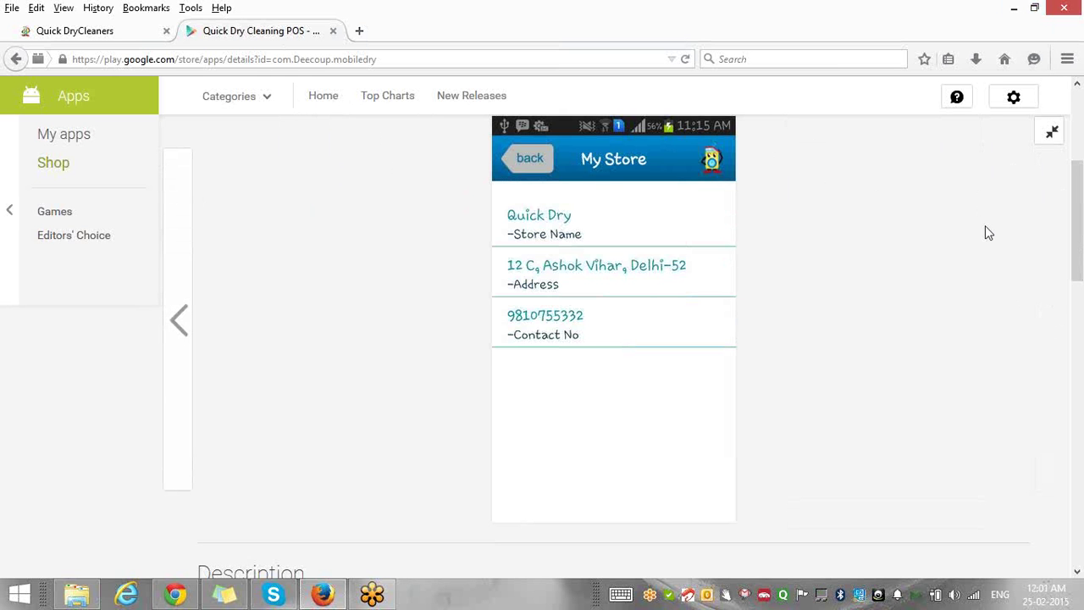
# Scroll the app page past Reviews and Additional information down to More from developer.
pyautogui.scroll(-7, 985, 225)
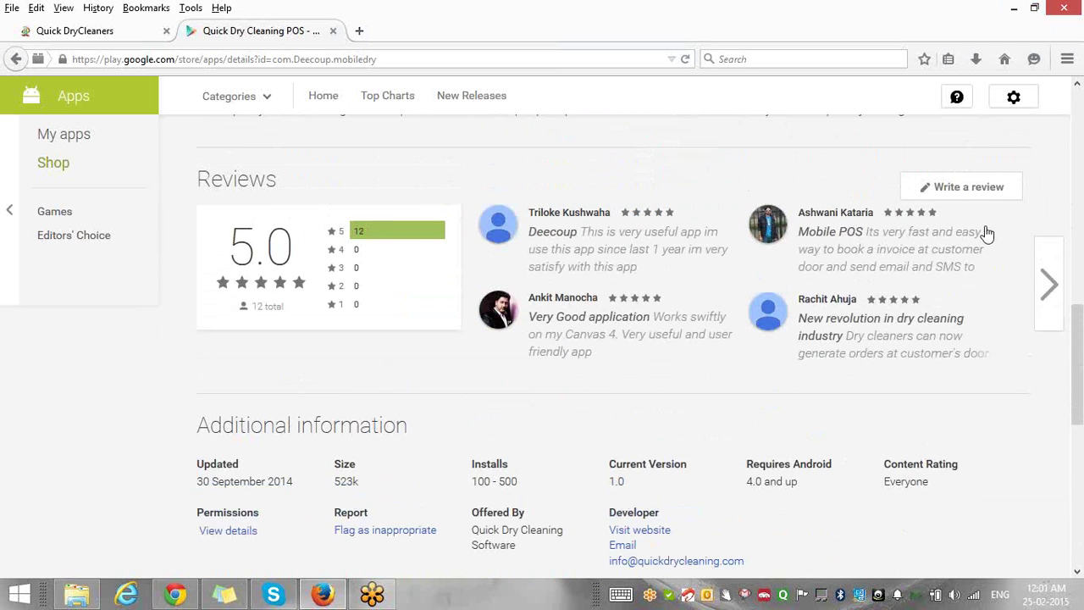
pyautogui.scroll(-5, 985, 227)
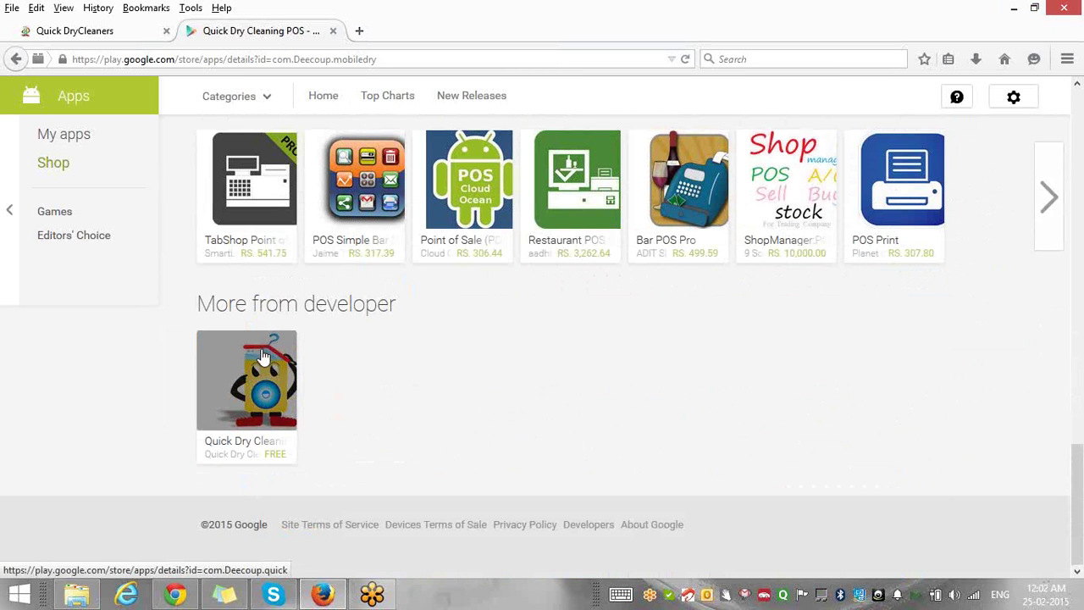
# Open the developer's Quick Dry Cleaning Status app and enlarge its Choose Options screenshot.
pyautogui.click(262, 356)
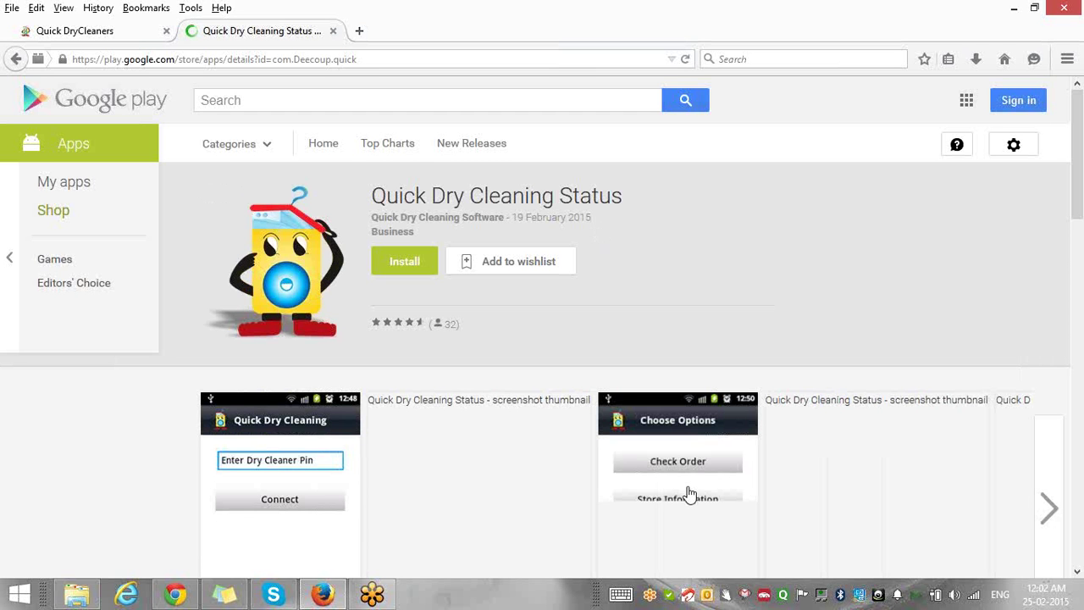
pyautogui.click(690, 494)
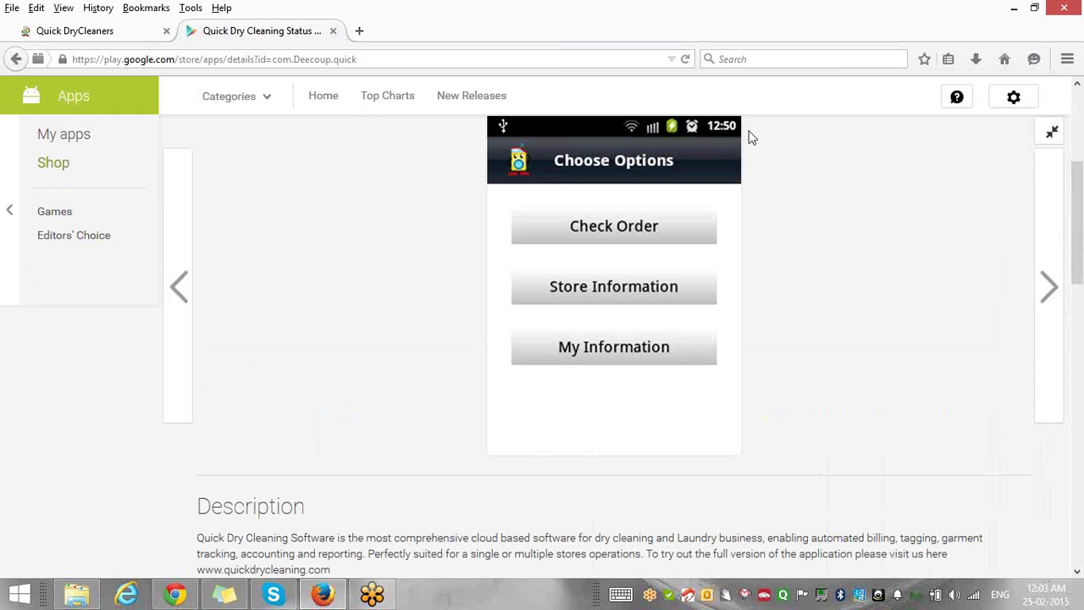
# Page to Last Orders, back to the pin screen, then forward to MemberShip Id.
pyautogui.click(1048, 285)
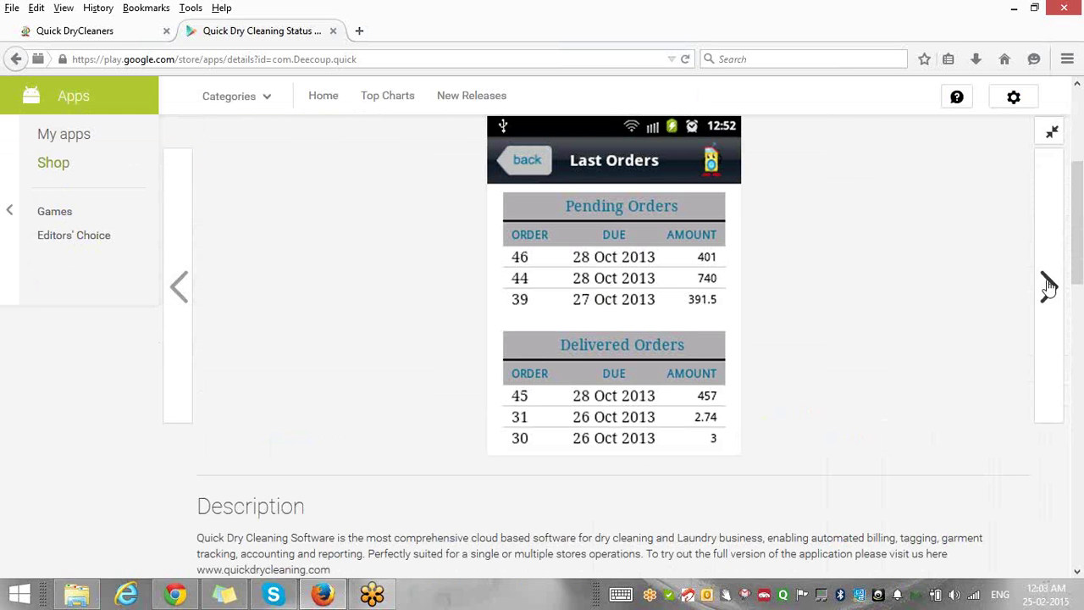
pyautogui.click(178, 286)
pyautogui.click(179, 286)
pyautogui.click(179, 285)
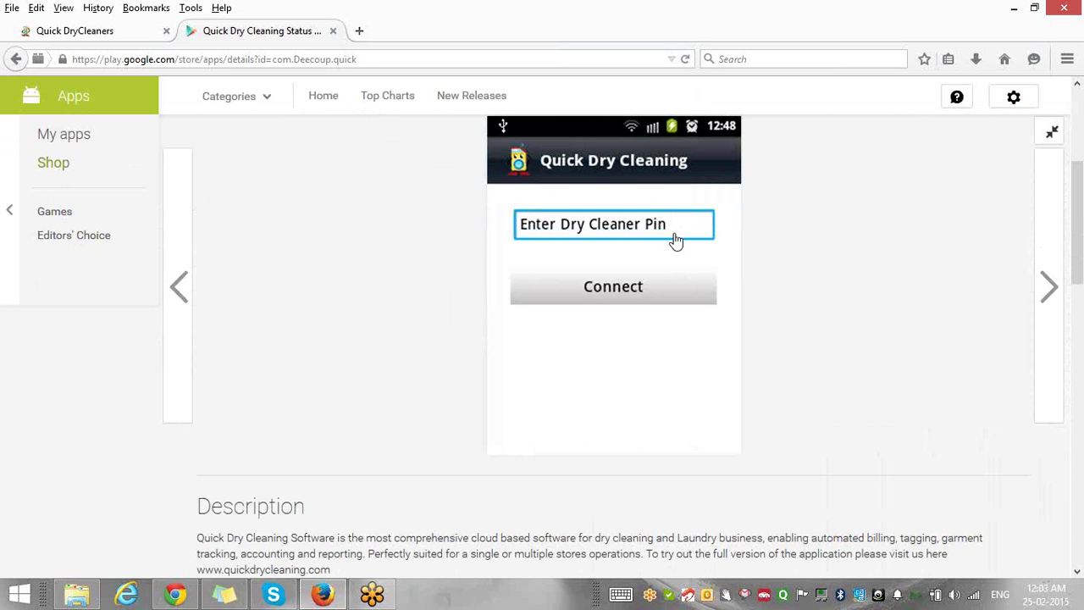
pyautogui.click(1046, 283)
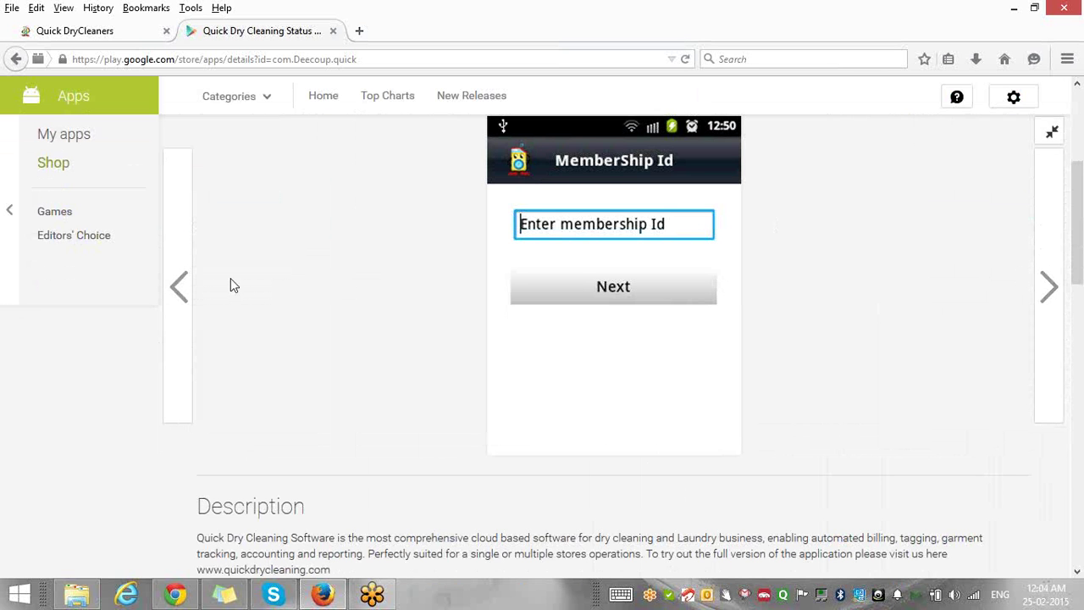
# Page from the pin screen forward through MemberShip Id, Choose Options, Last Orders and My Info.
pyautogui.click(176, 288)
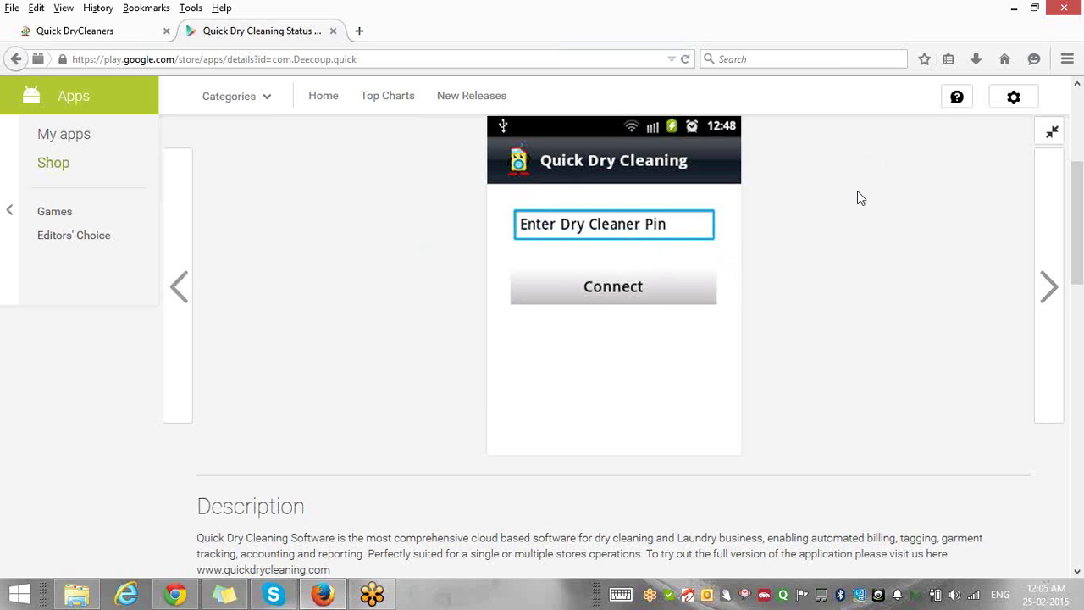
pyautogui.click(1048, 287)
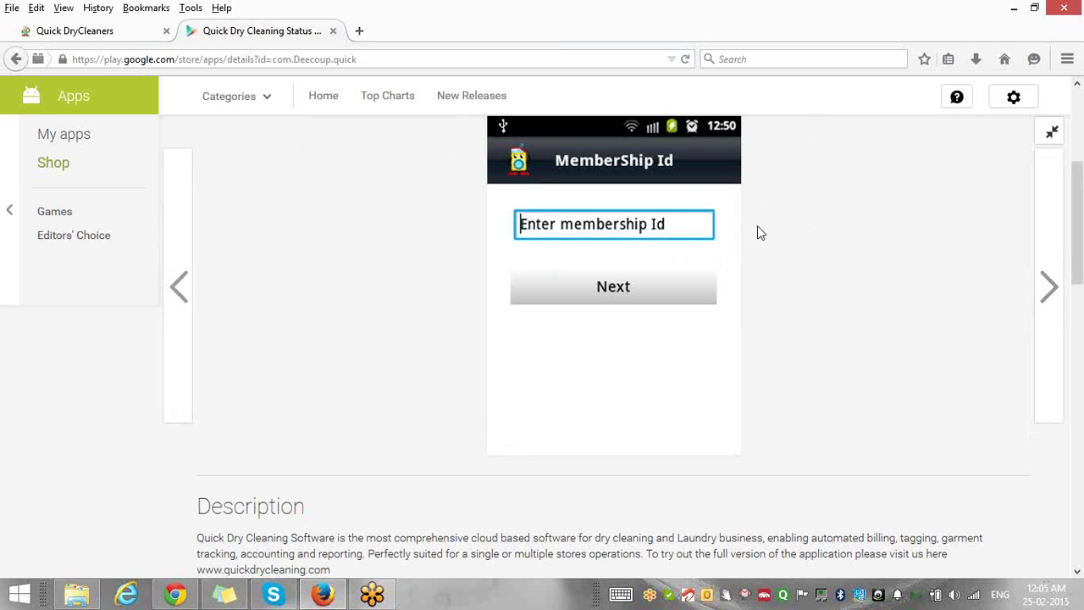
pyautogui.click(1047, 287)
pyautogui.click(1047, 286)
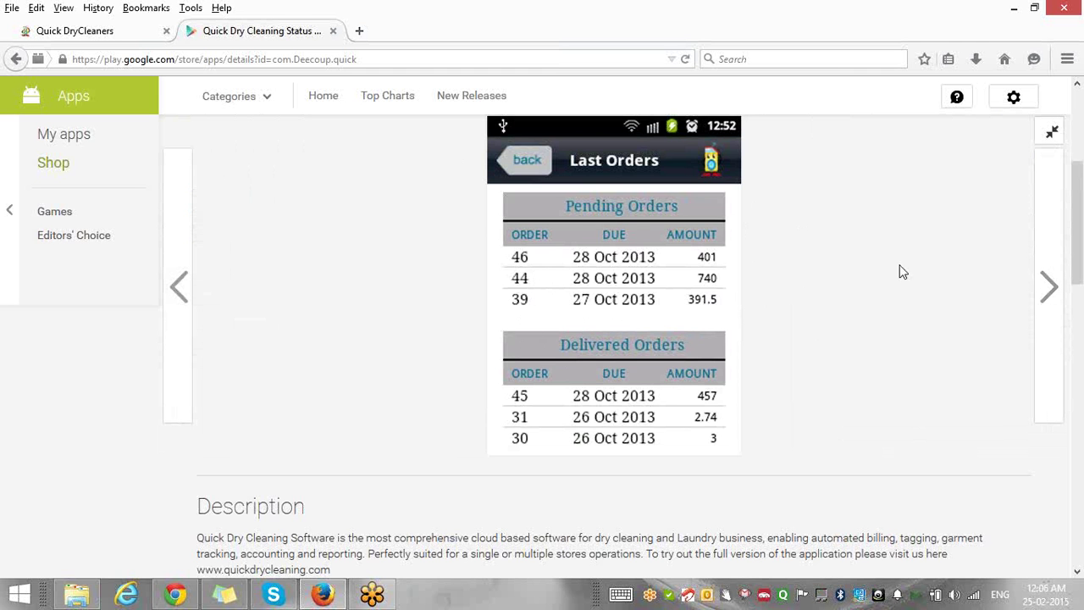
pyautogui.click(1048, 290)
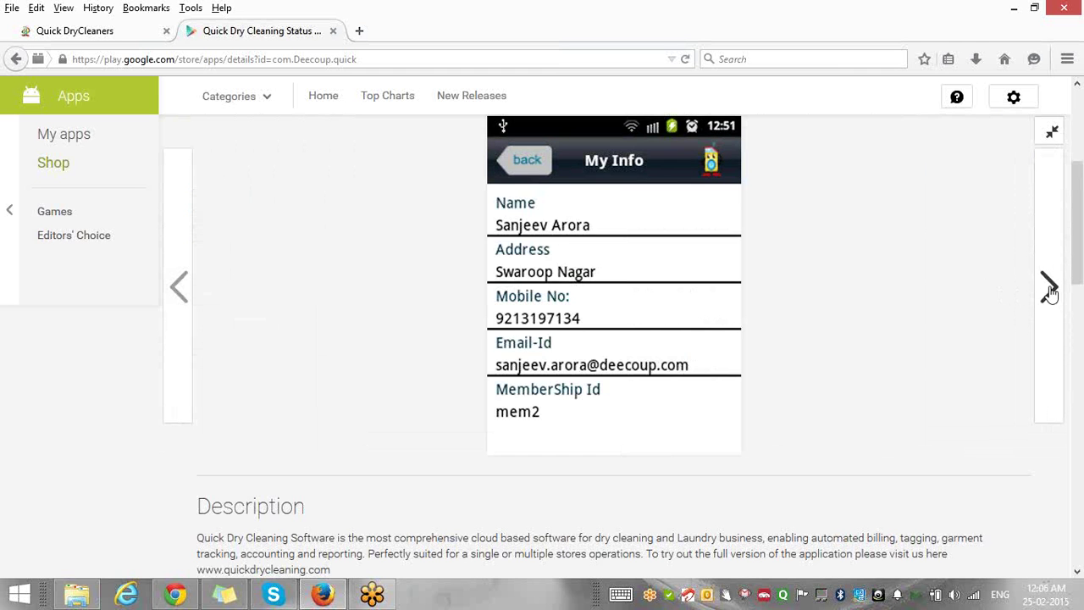
pyautogui.click(1048, 290)
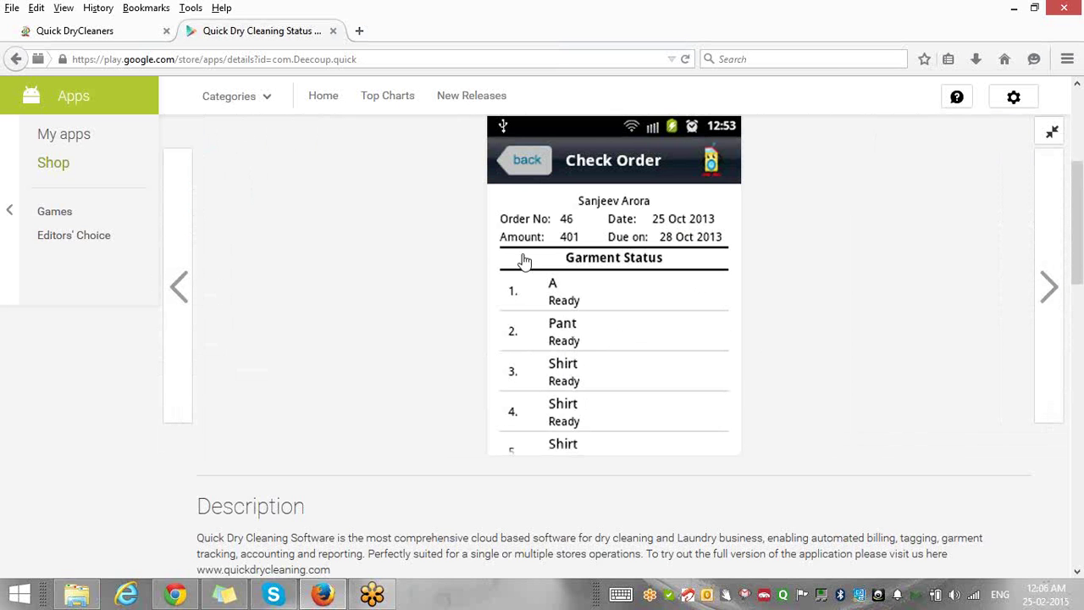
pyautogui.click(1049, 287)
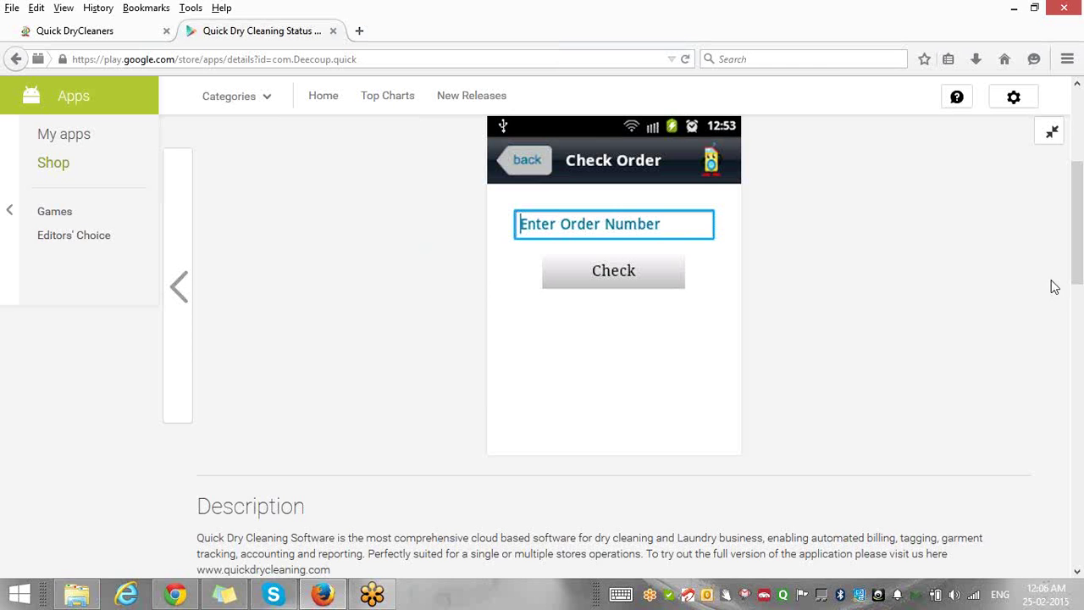
# Page back through the screenshots toward the Choose Options screen.
pyautogui.click(180, 286)
pyautogui.click(180, 286)
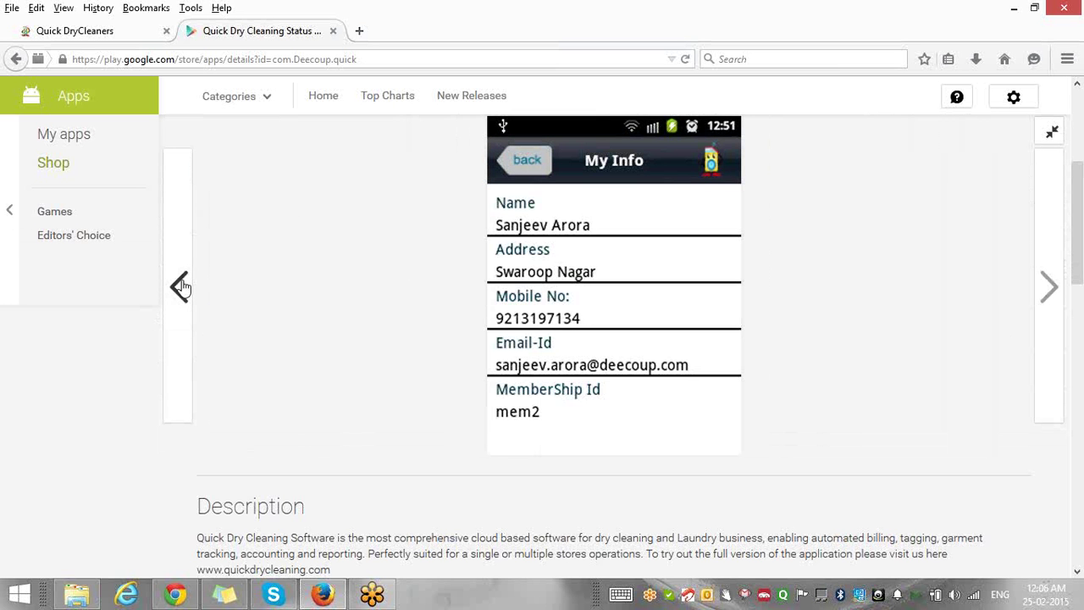
pyautogui.click(180, 286)
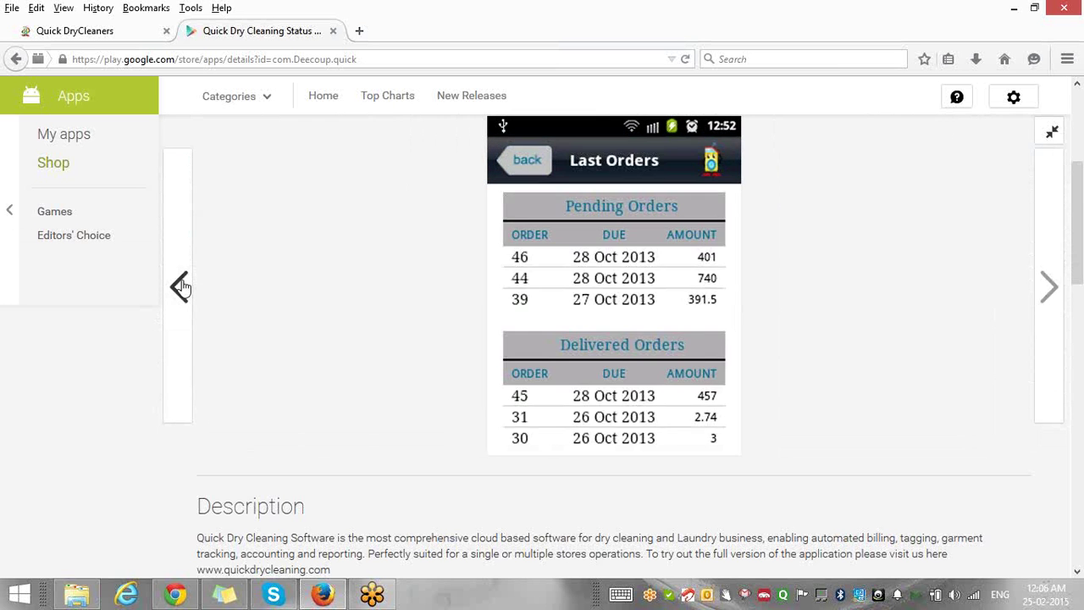
pyautogui.click(180, 286)
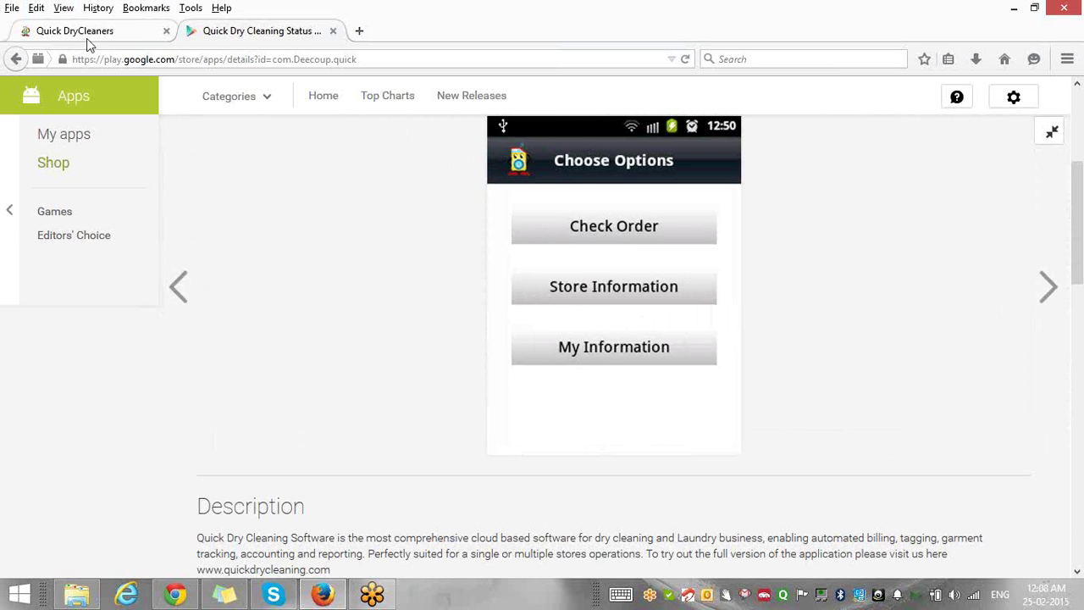
# Return to the Quick DryCleaners tab and choose Process > Home Pick Up Scheduler.
pyautogui.click(88, 38)
pyautogui.moveTo(135, 110)
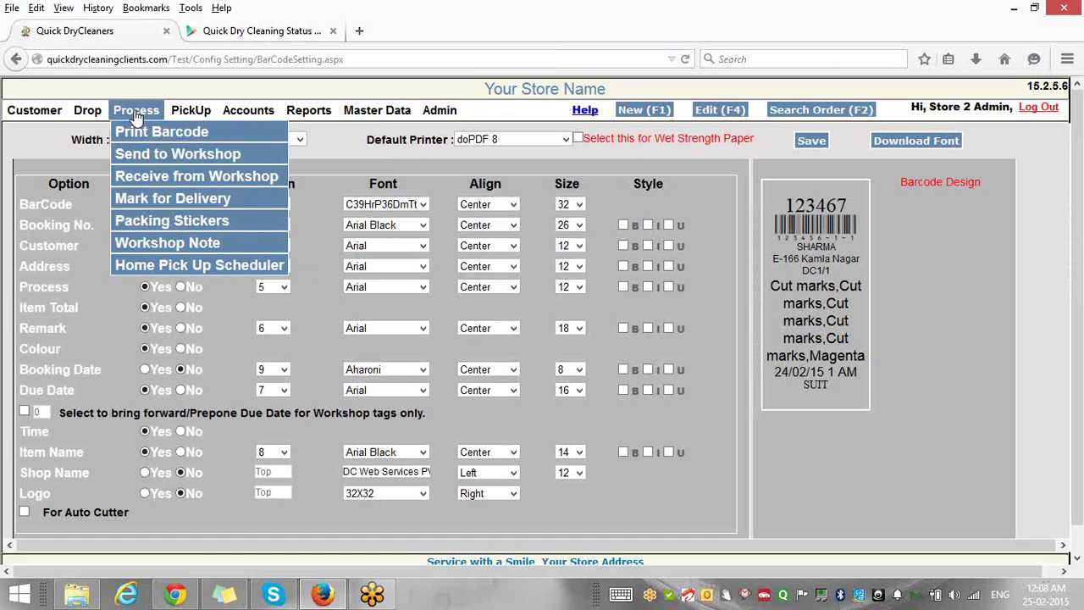
pyautogui.click(176, 269)
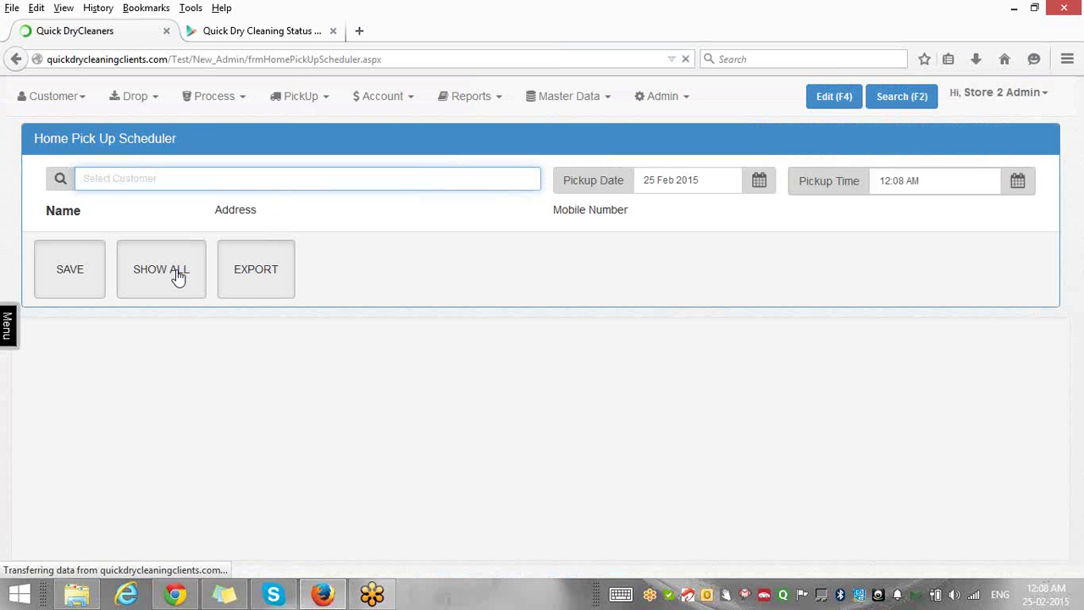
# Show all pending pickups and mark the 23 Feb 2015 pickup ST1-1 as complete.
pyautogui.click(178, 276)
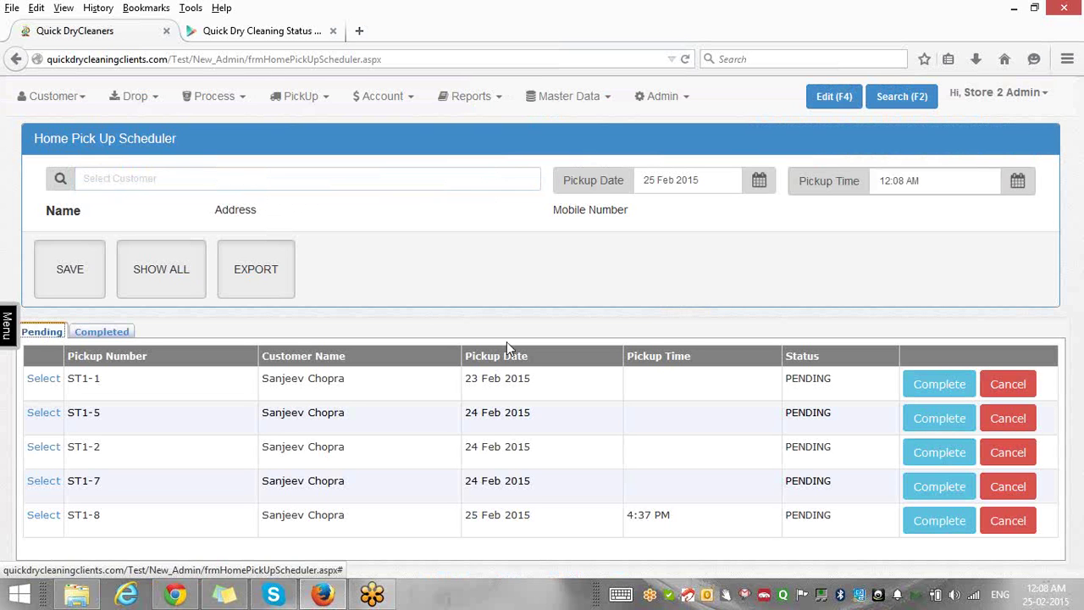
pyautogui.click(931, 386)
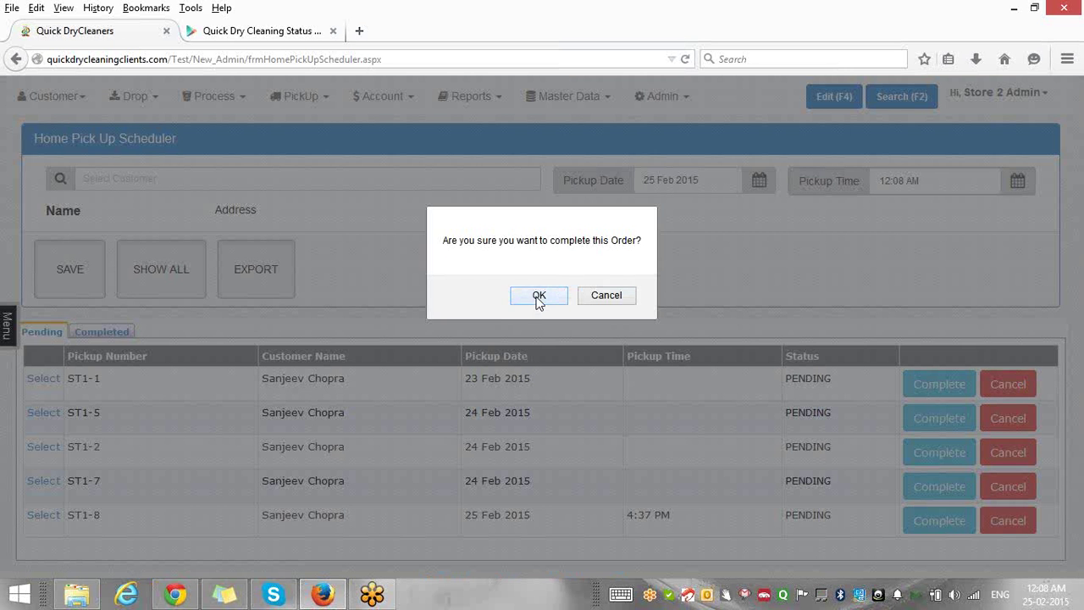
pyautogui.click(538, 296)
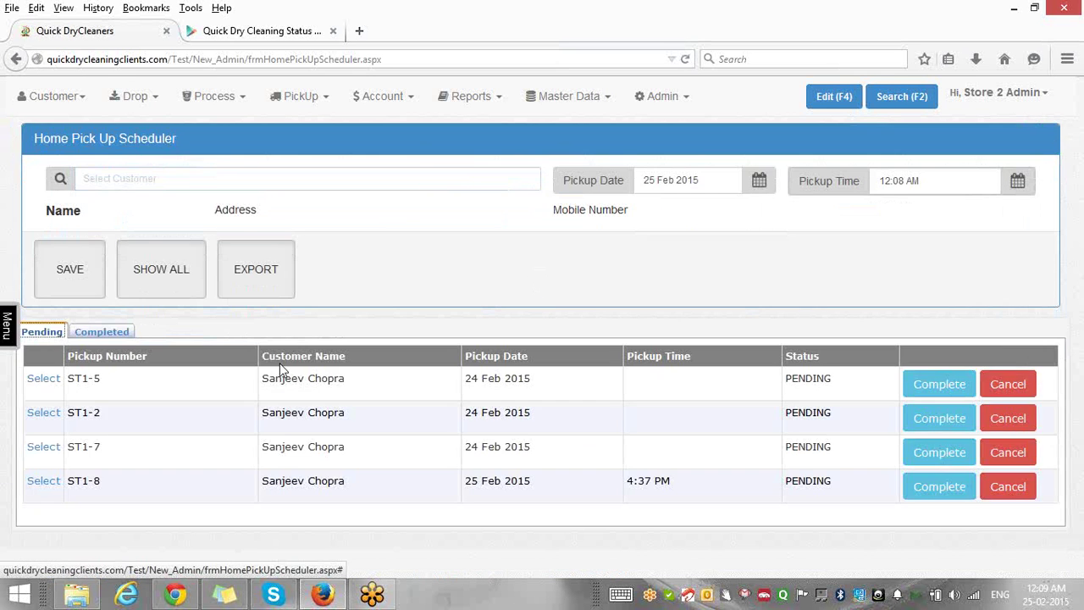
pyautogui.click(131, 182)
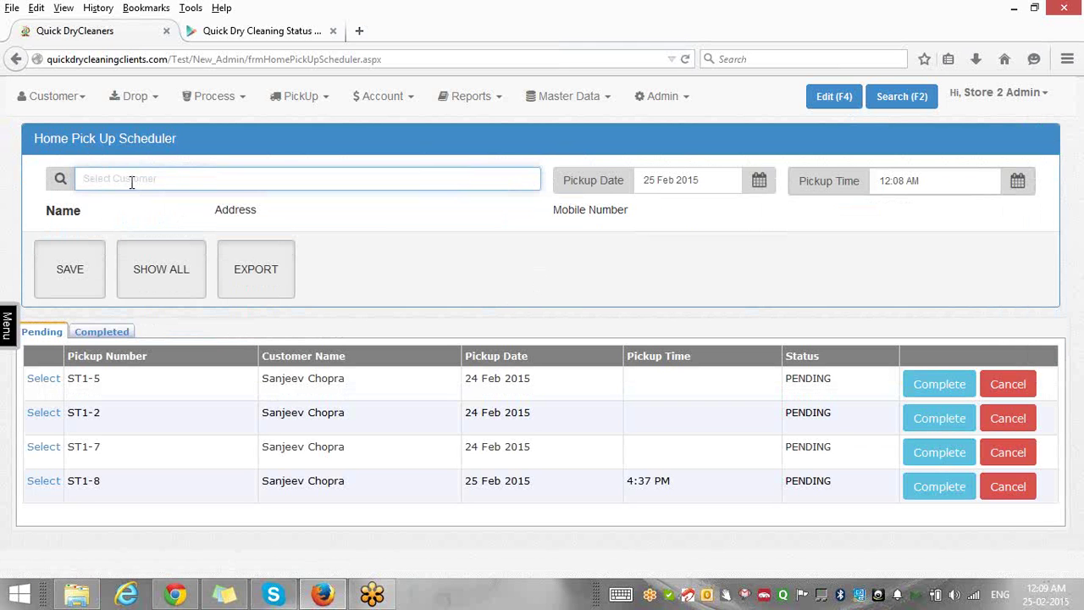
# Choose the customer, set the pickup for 25 Feb 2015 at 3:08 AM, and save it.
pyautogui.write('ra')
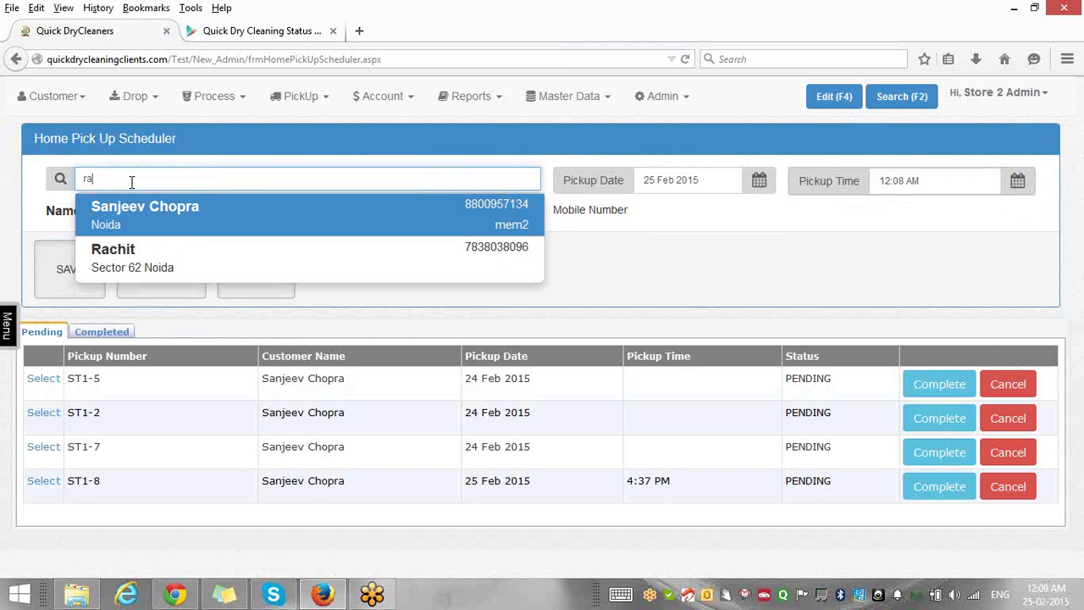
pyautogui.press('Down')
pyautogui.press('Return')
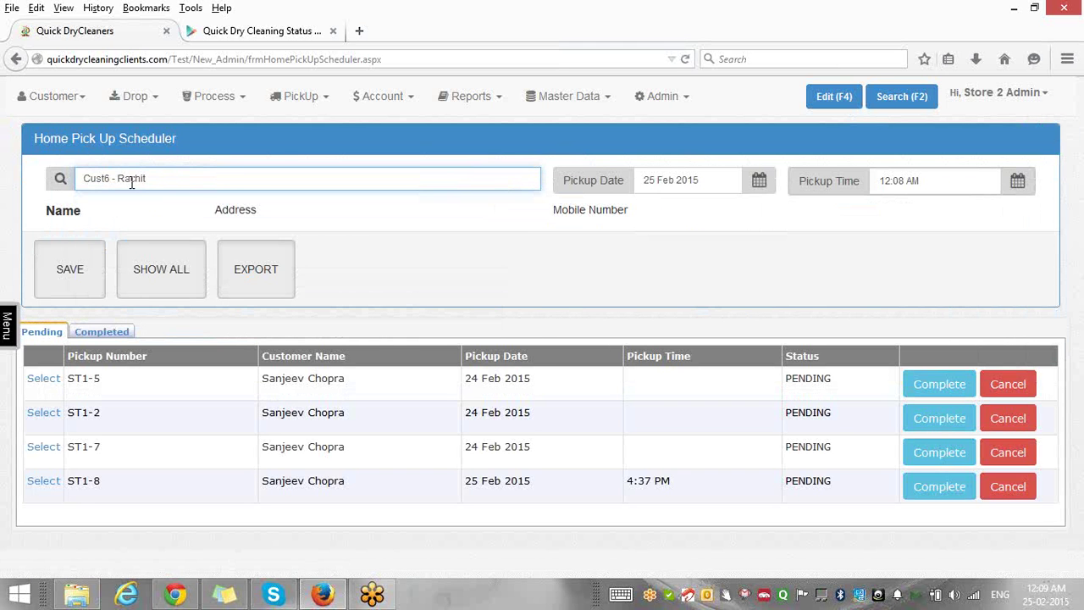
pyautogui.click(663, 179)
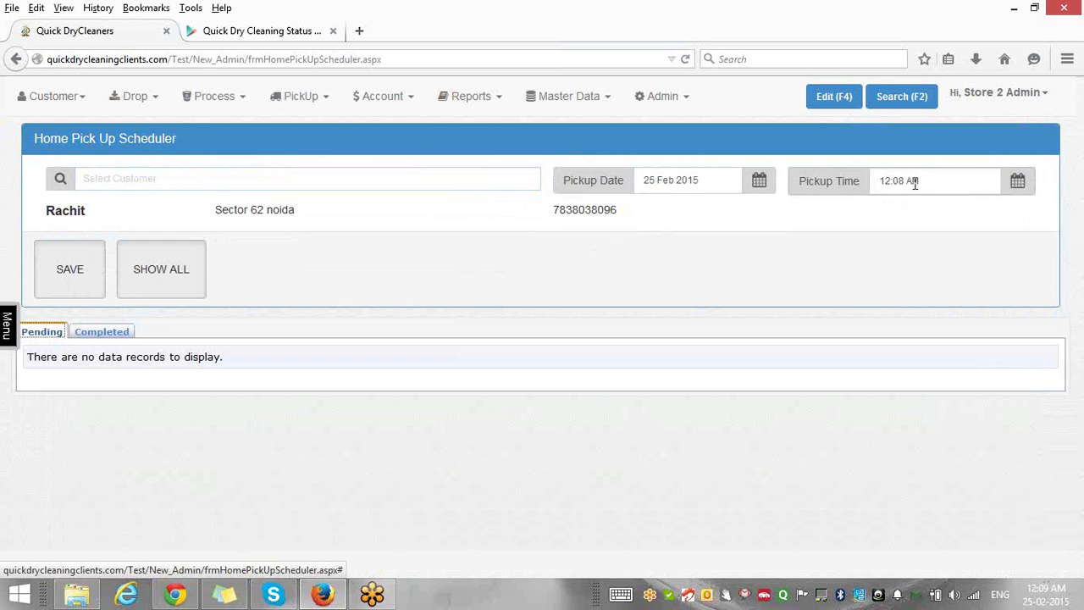
pyautogui.click(914, 184)
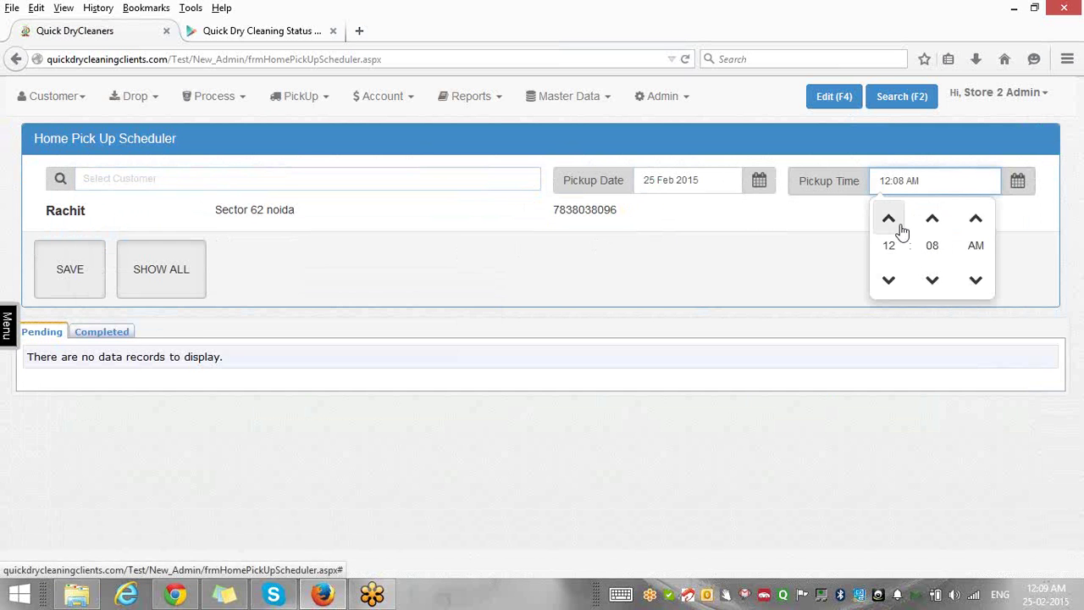
pyautogui.click(888, 220)
pyautogui.click(889, 220)
pyautogui.click(888, 220)
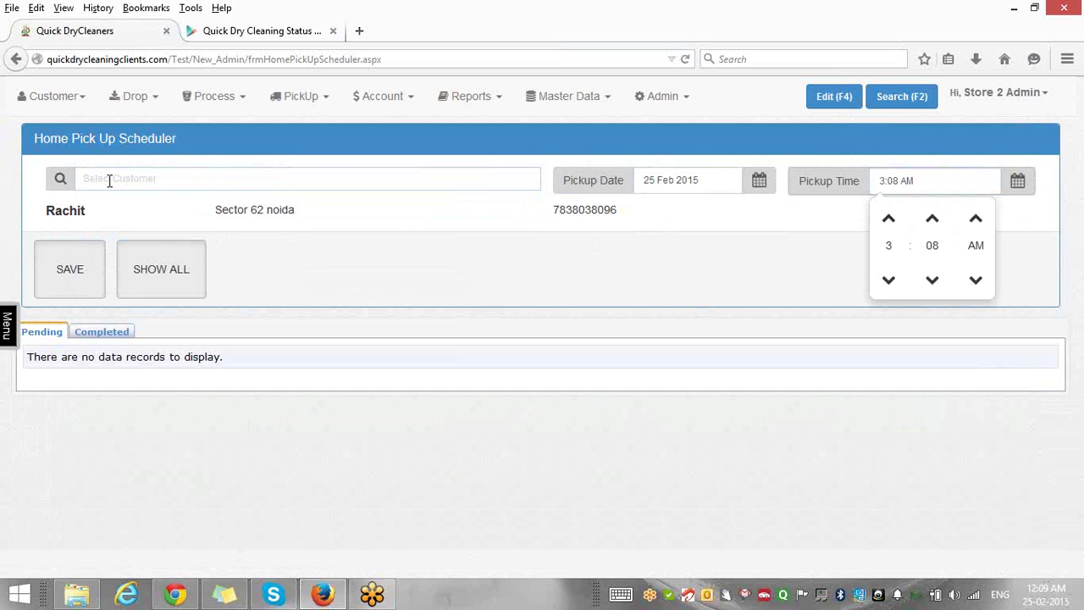
pyautogui.click(82, 267)
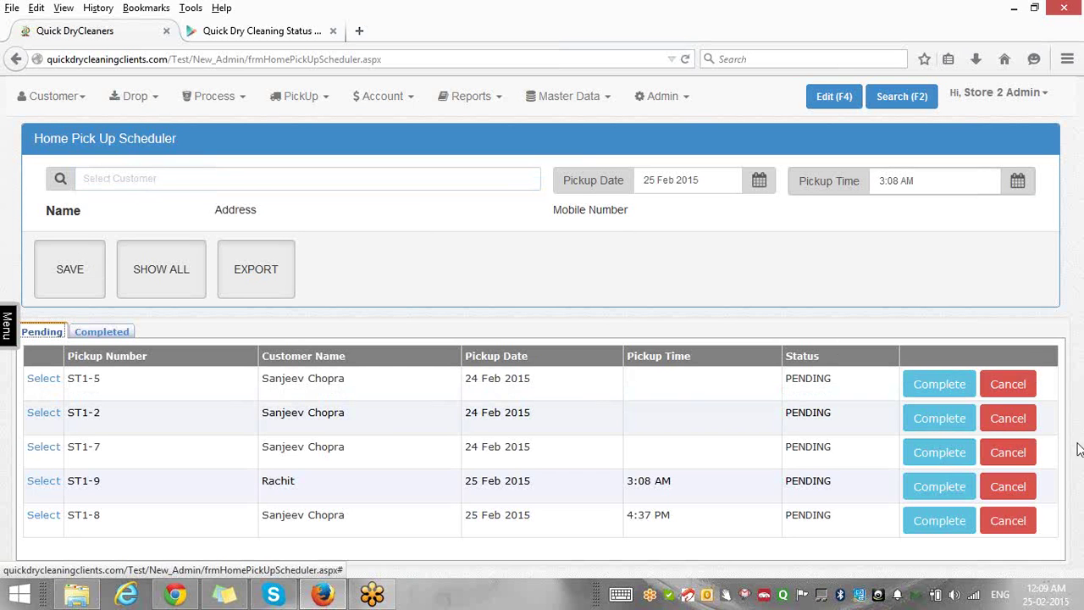
# Highlight the new ST1-9 pickup's date and time in the Pending table.
pyautogui.moveTo(1081, 403); pyautogui.dragTo(1081, 513)
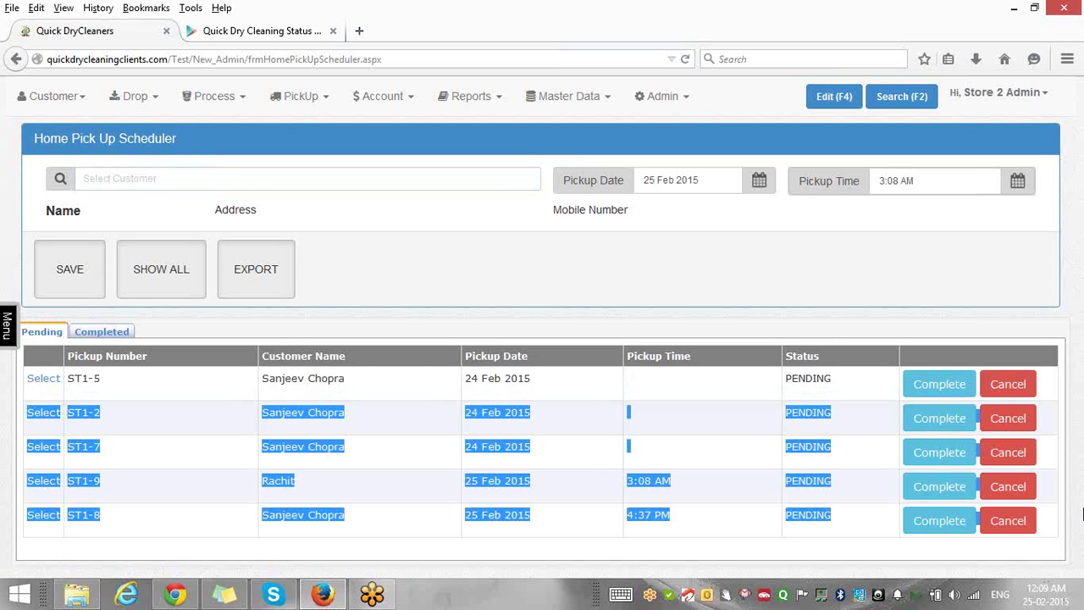
pyautogui.click(579, 471)
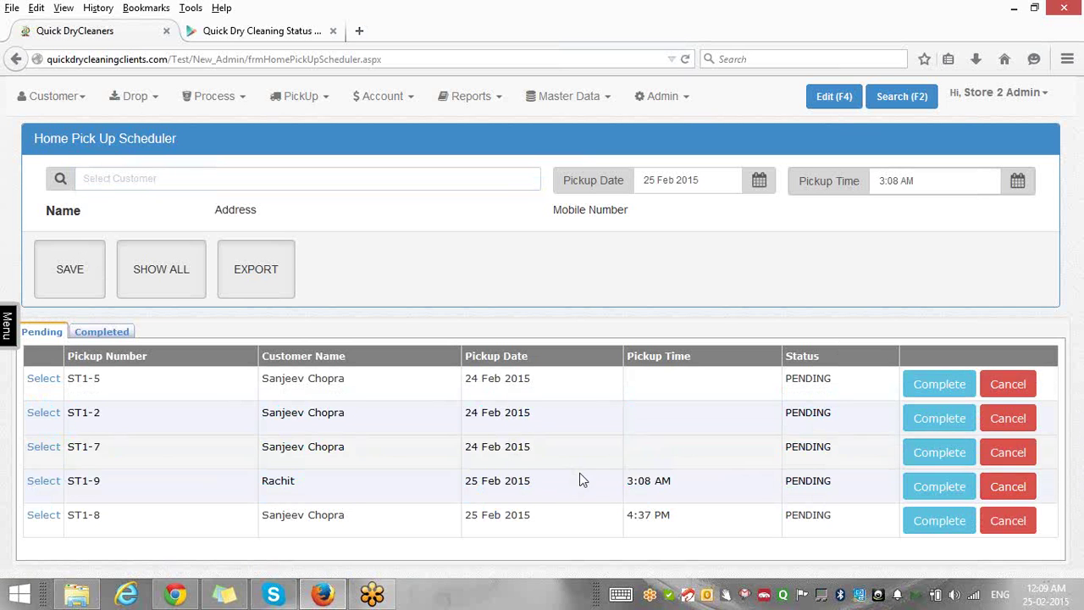
pyautogui.moveTo(680, 481); pyautogui.dragTo(211, 481)
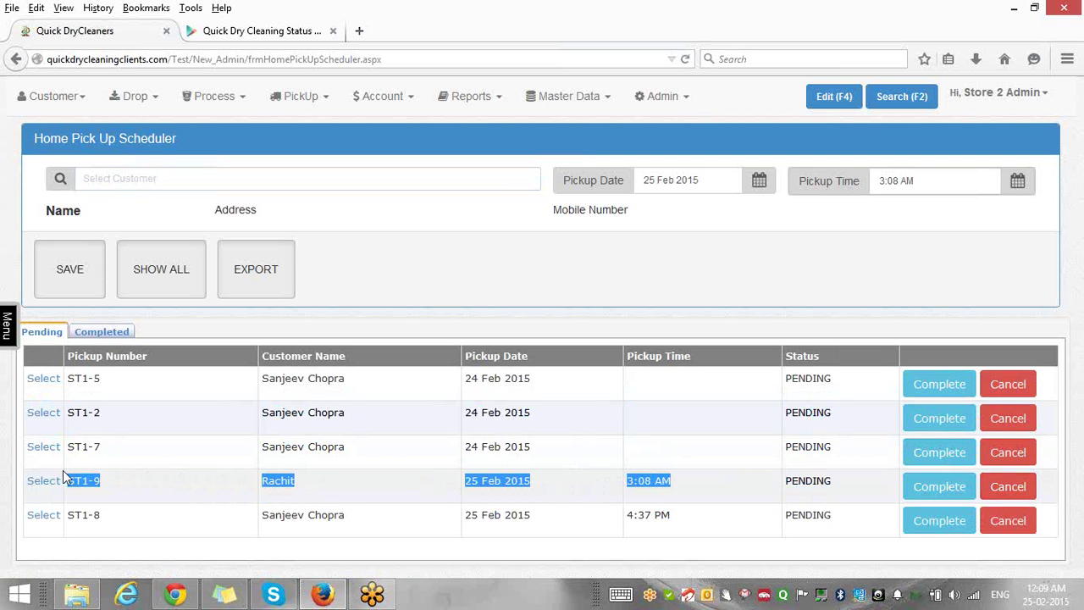
pyautogui.click(608, 100)
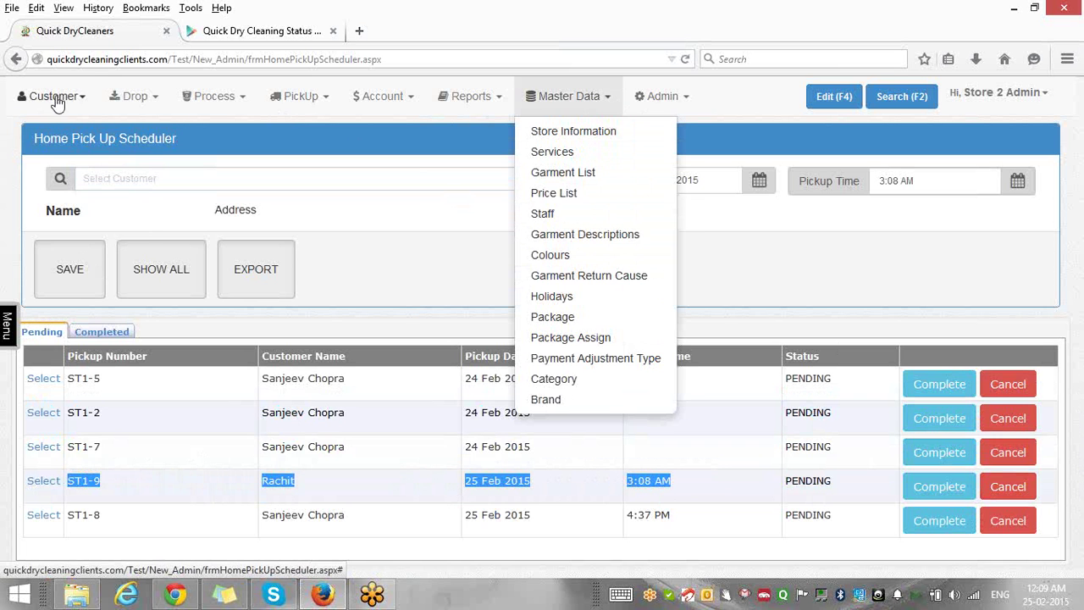
# Show the All Customer Information table via Customer > All.
pyautogui.click(85, 100)
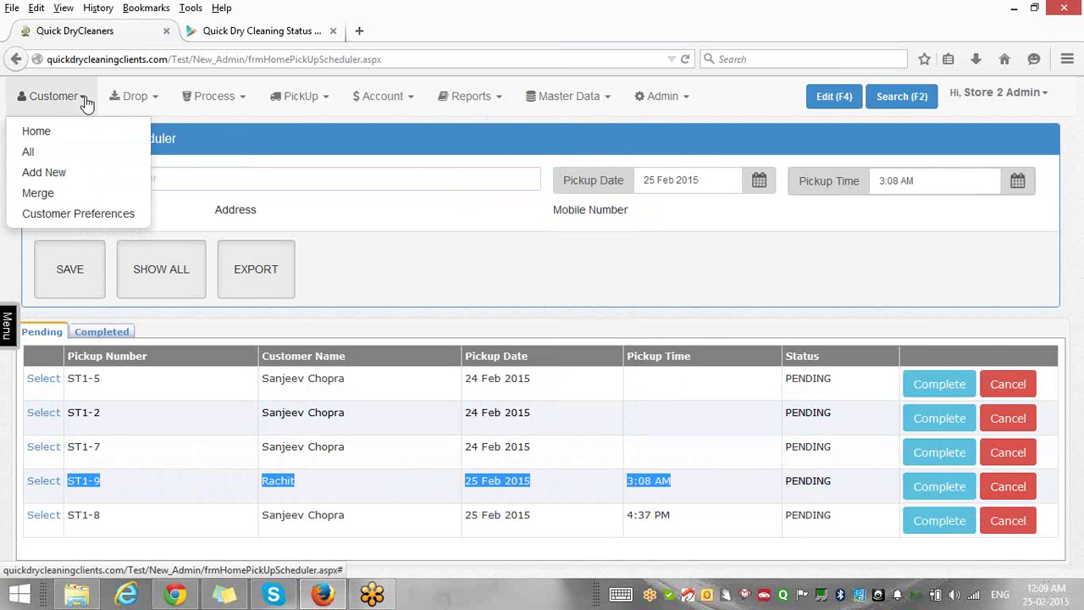
pyautogui.click(30, 151)
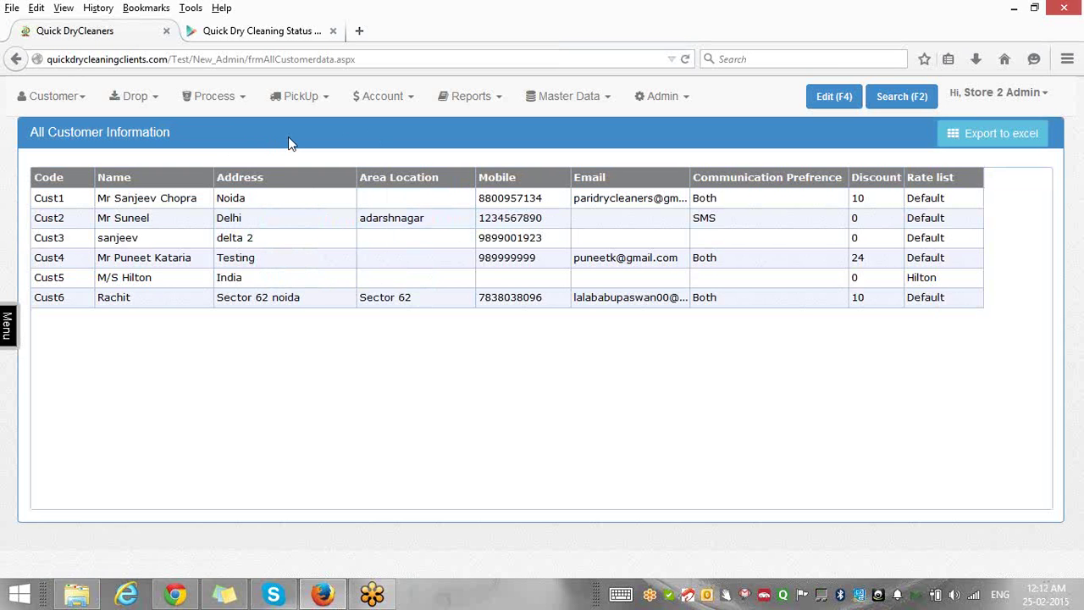
# Load quickdrycleaning.com in the Google Play tab.
pyautogui.click(293, 32)
pyautogui.click(294, 57)
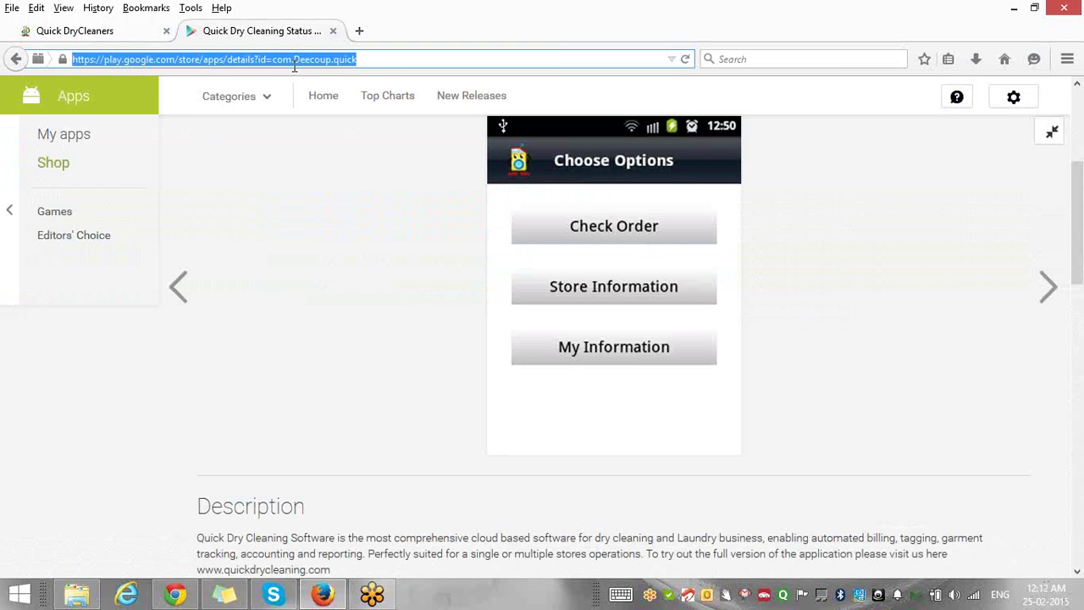
pyautogui.write('quickdr')
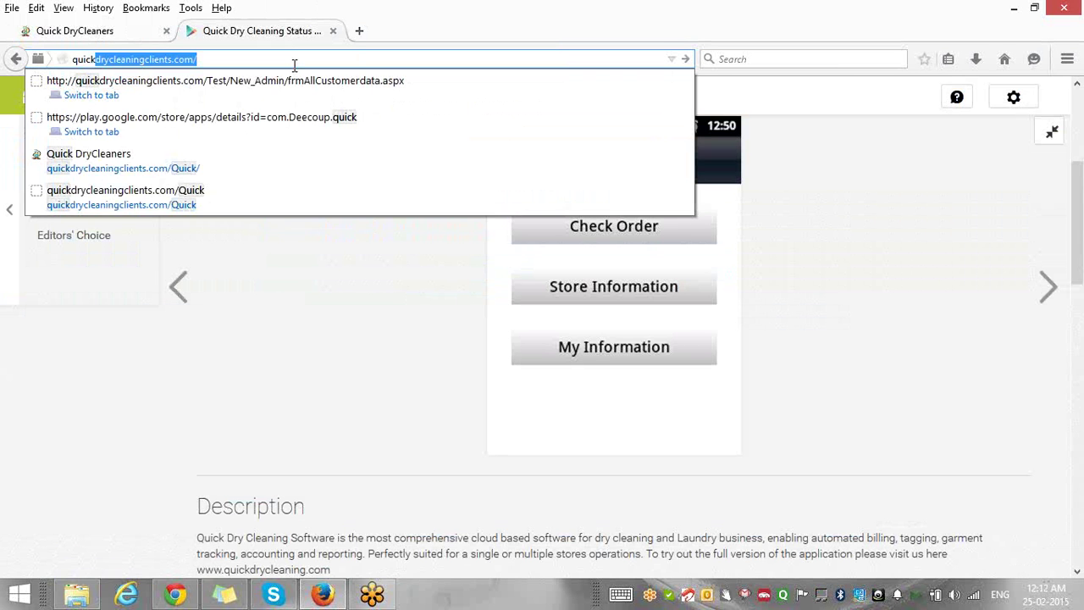
pyautogui.write('ycle')
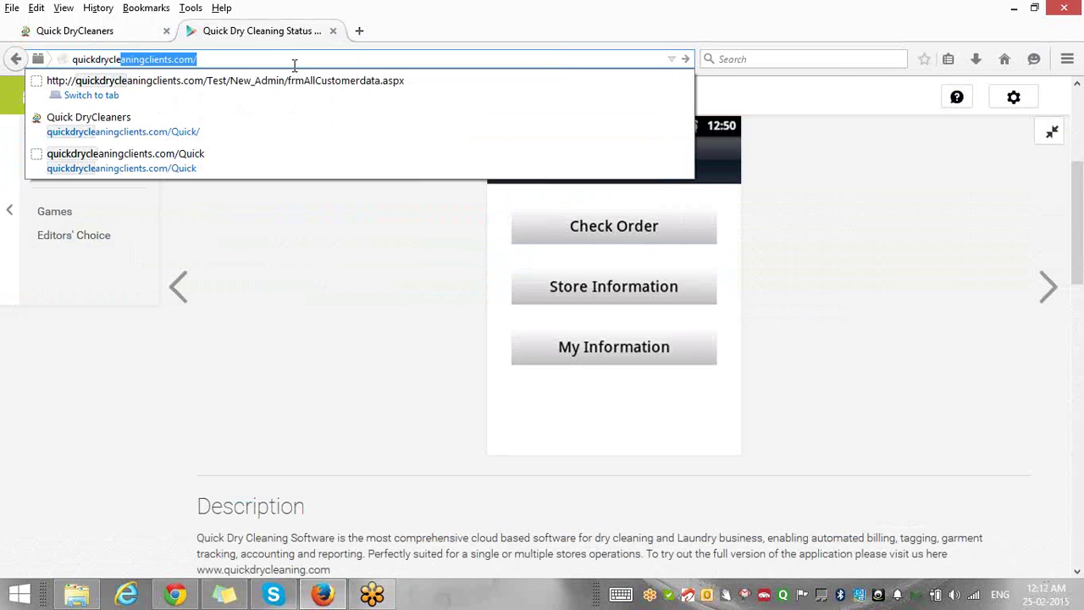
pyautogui.write('aning.co')
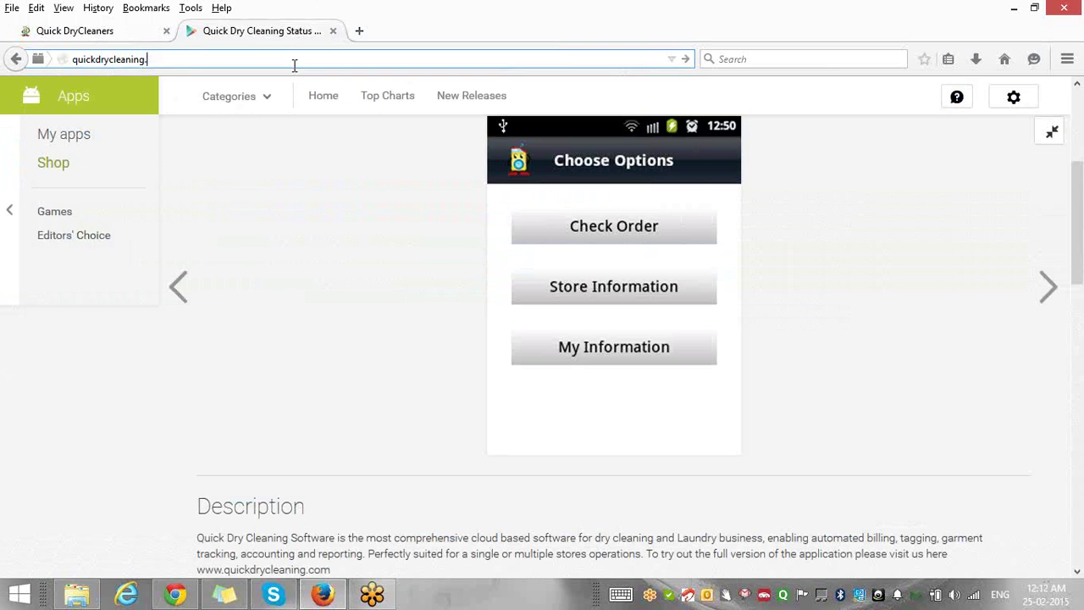
pyautogui.write('m')
pyautogui.press('Return')
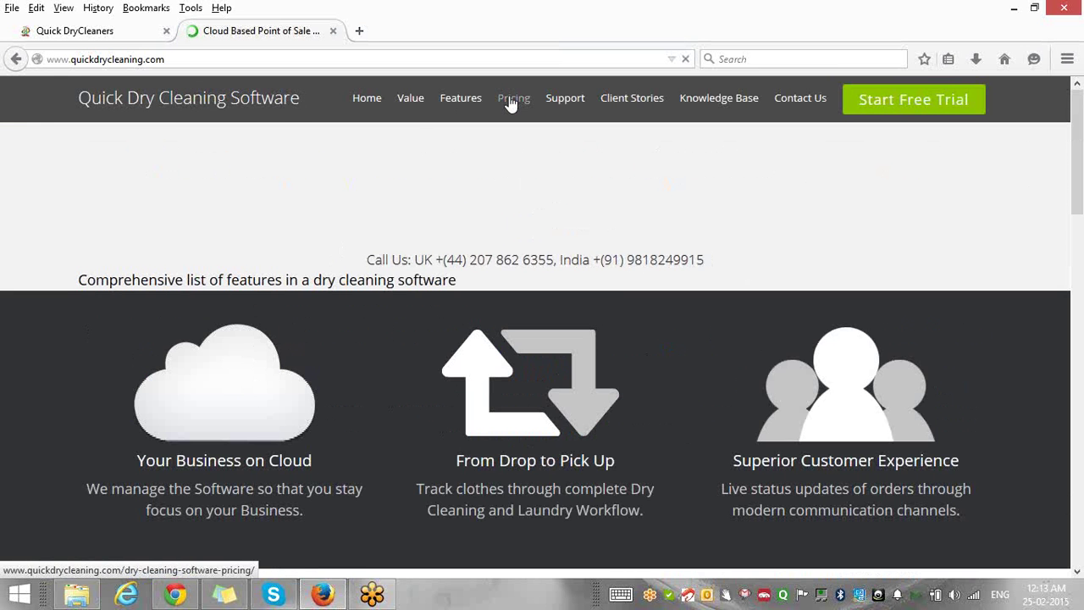
# Open the pricing page and look over the Cloud Business ($365) and Business+ ($499) annual plans.
pyautogui.click(511, 100)
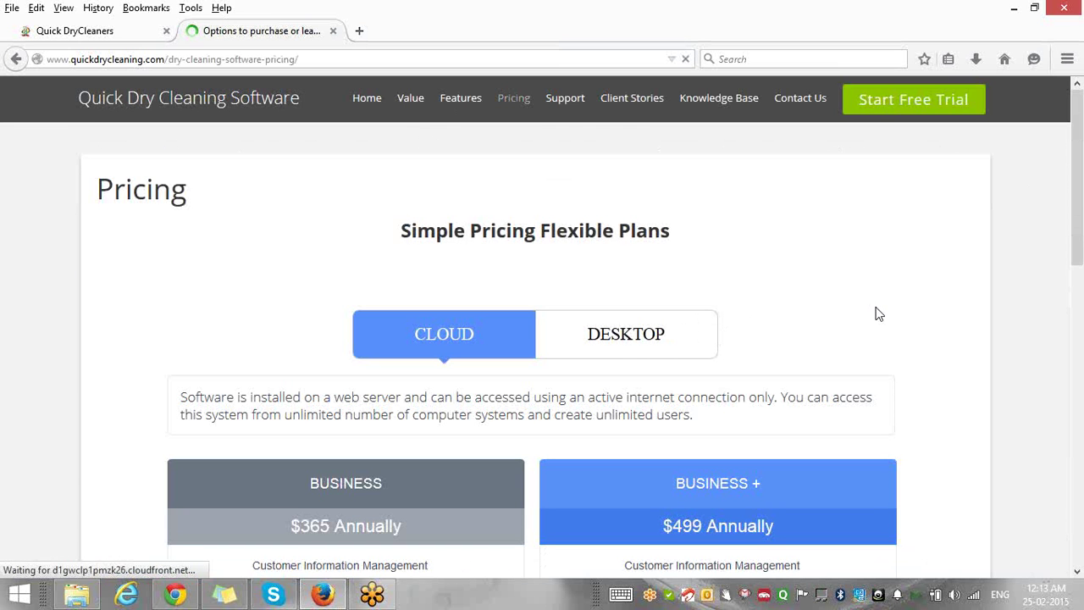
pyautogui.scroll(-5, 877, 314)
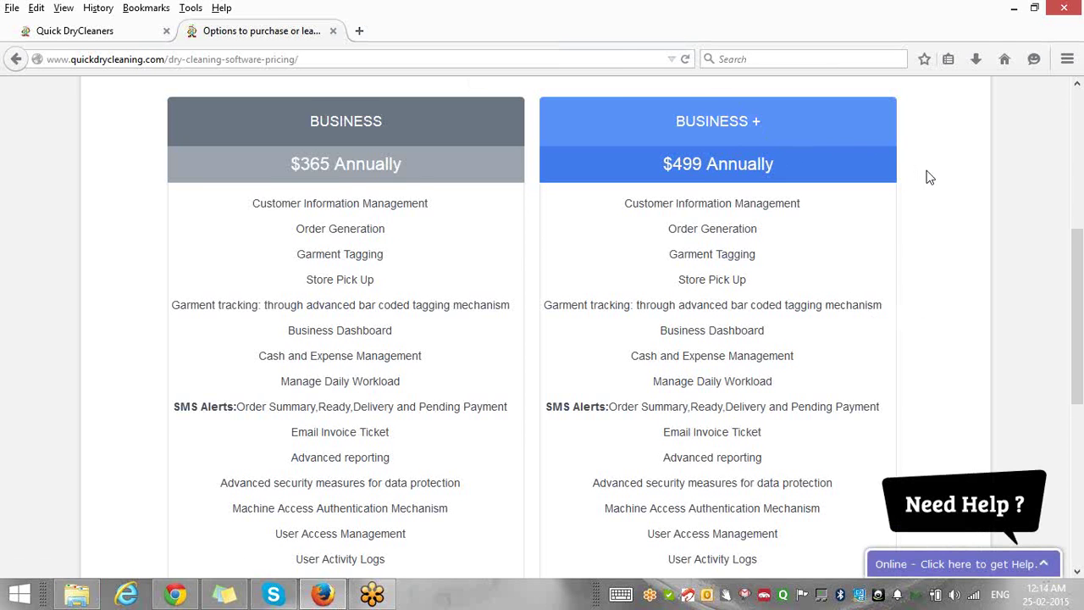
pyautogui.scroll(5, 927, 177)
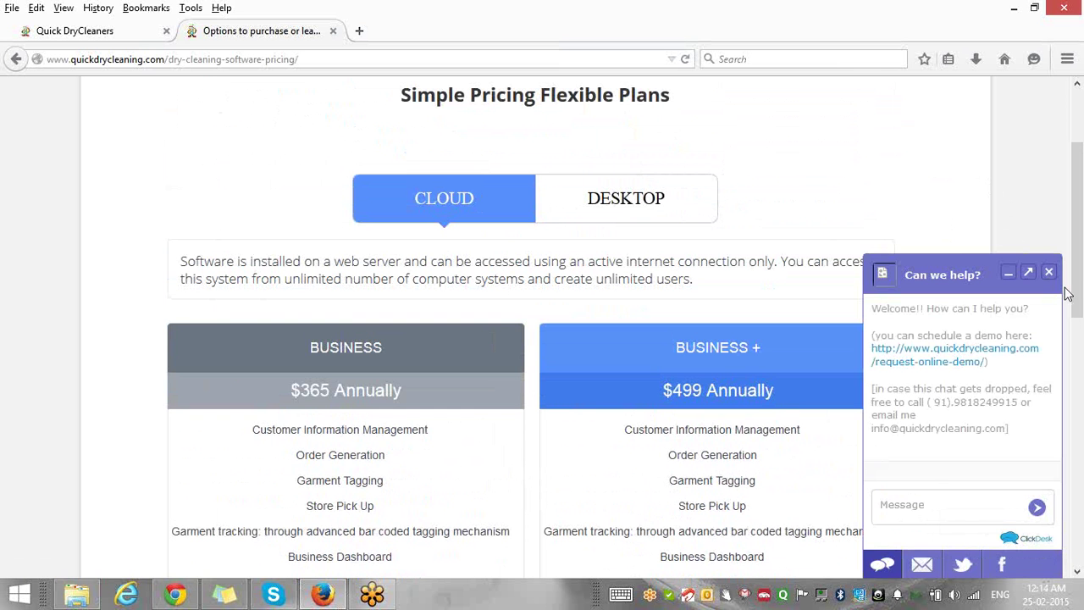
# Close the live-help chat and scroll the Cloud plan cards down to their BUY NOW buttons.
pyautogui.click(1049, 274)
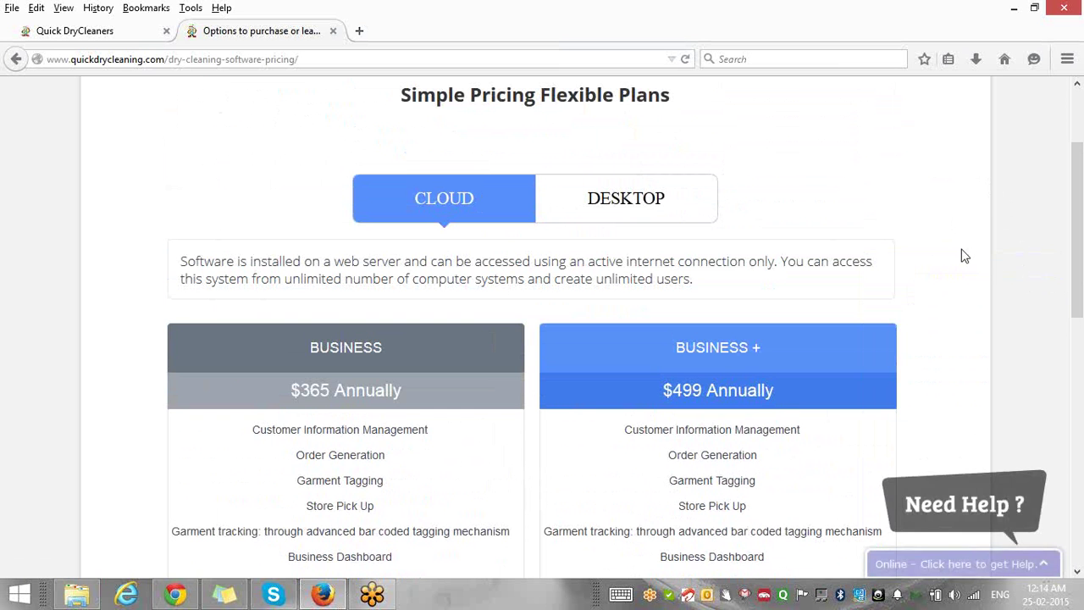
pyautogui.scroll(-10, 955, 255)
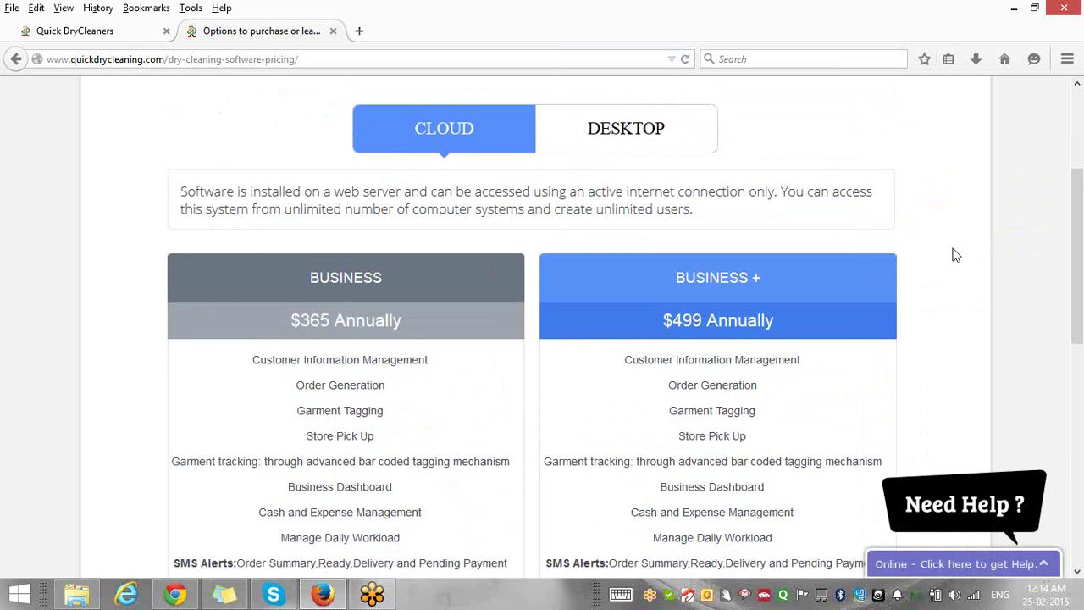
pyautogui.scroll(-2, 955, 254)
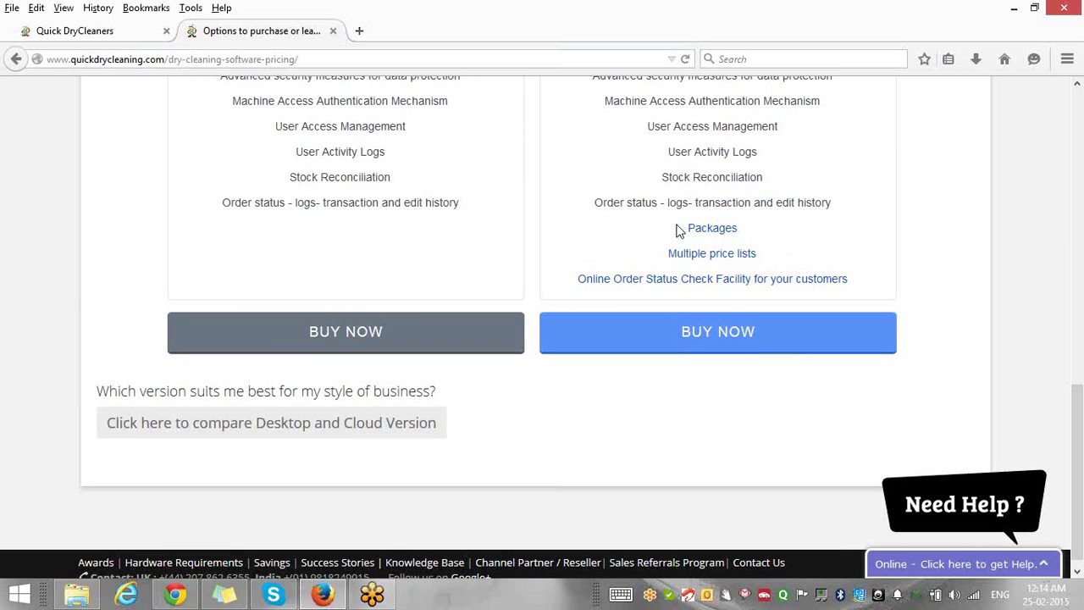
pyautogui.moveTo(677, 229); pyautogui.dragTo(849, 284)
pyautogui.click(756, 237)
pyautogui.doubleClick(768, 261)
pyautogui.click(869, 290)
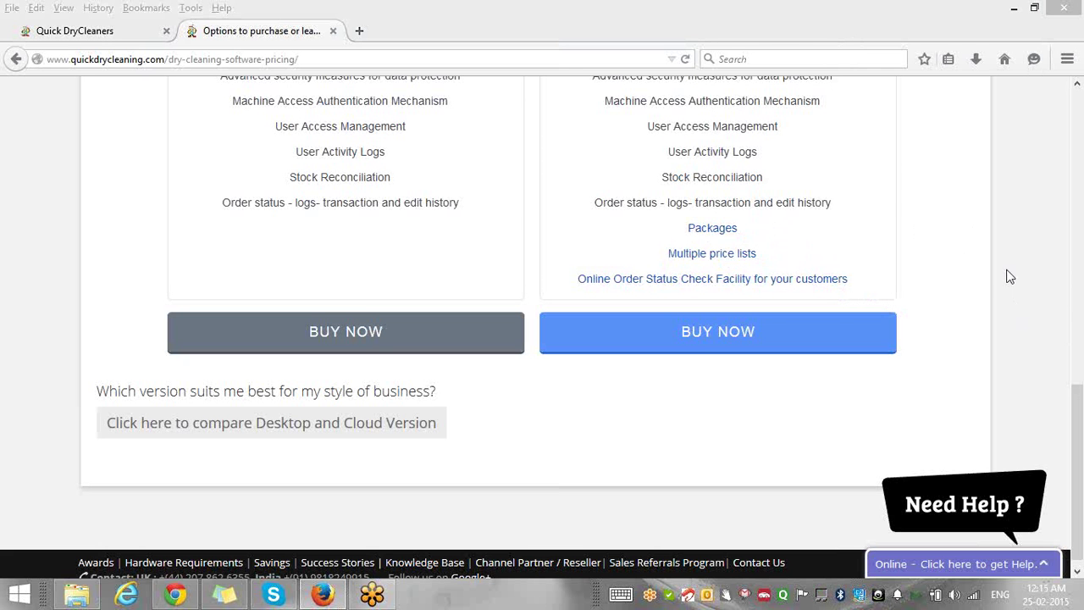
pyautogui.moveTo(1080, 449); pyautogui.dragTo(1059, 216)
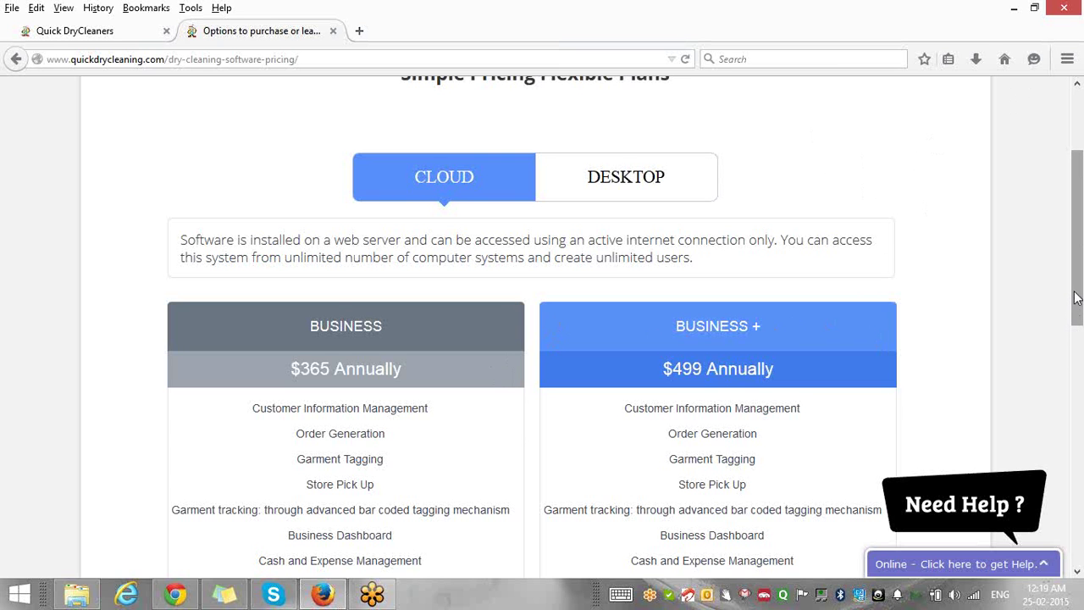
# Switch the pricing page to show the Desktop plan prices.
pyautogui.moveTo(1075, 297); pyautogui.dragTo(1076, 491)
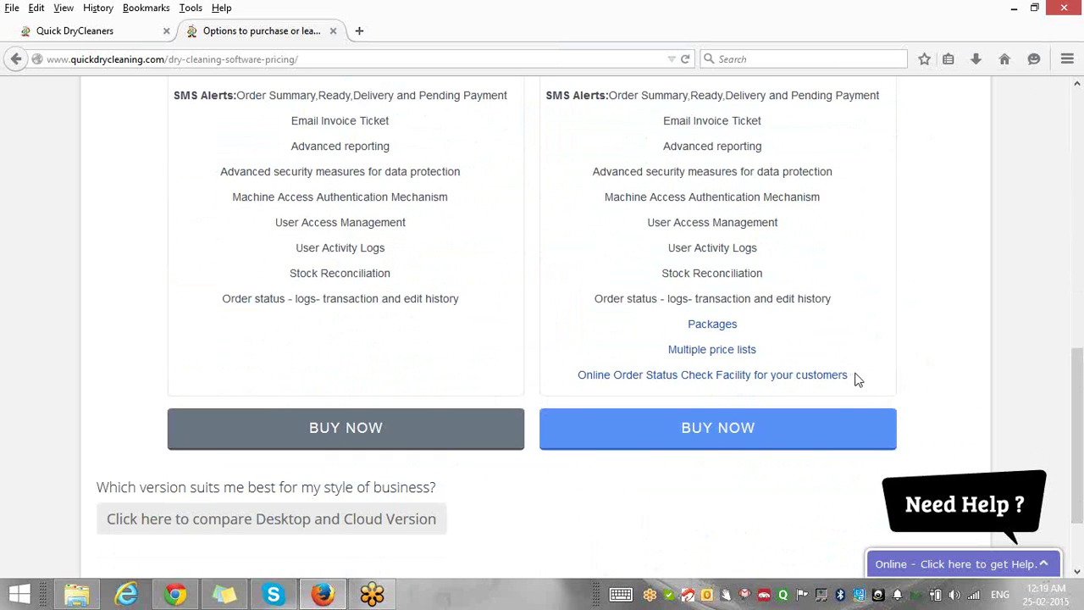
pyautogui.scroll(10, 1080, 414)
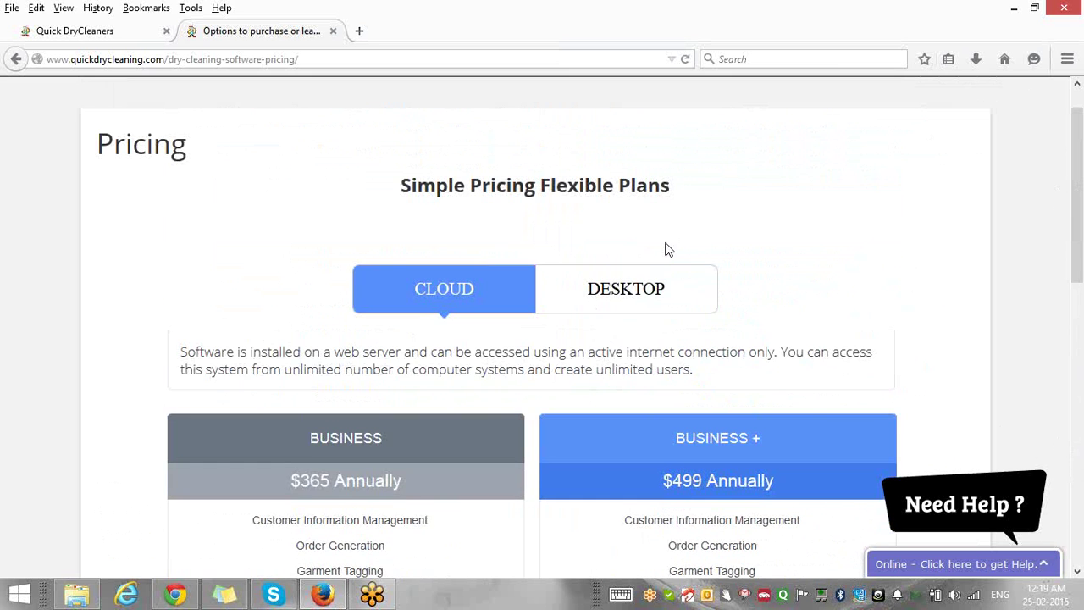
pyautogui.click(618, 293)
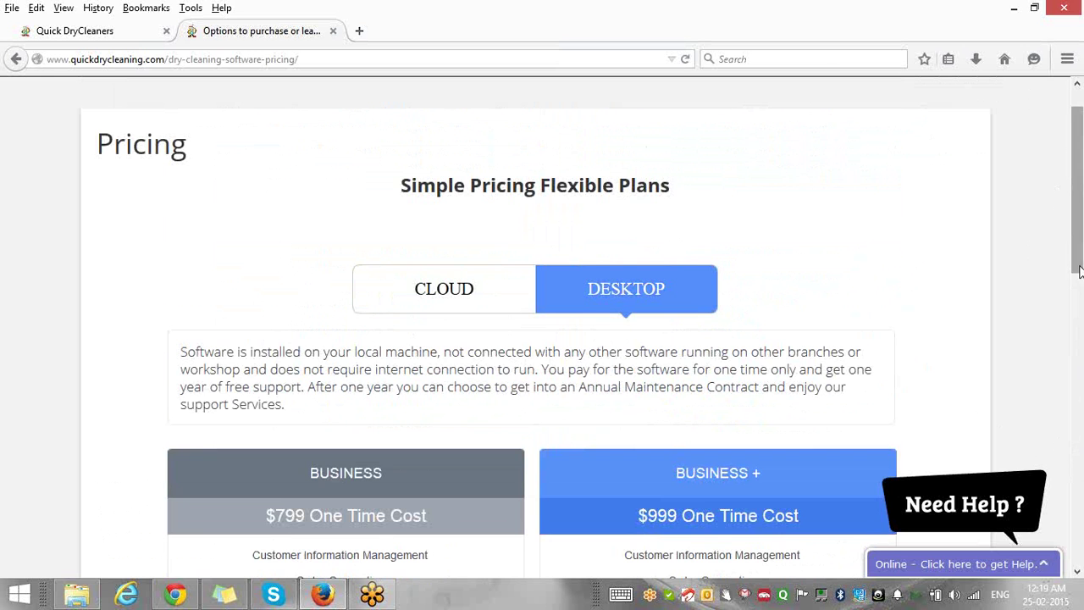
# Review the $799 Business and $999 Business + one-time plans, then open Hardware Requirements.
pyautogui.moveTo(1078, 262); pyautogui.dragTo(1078, 364)
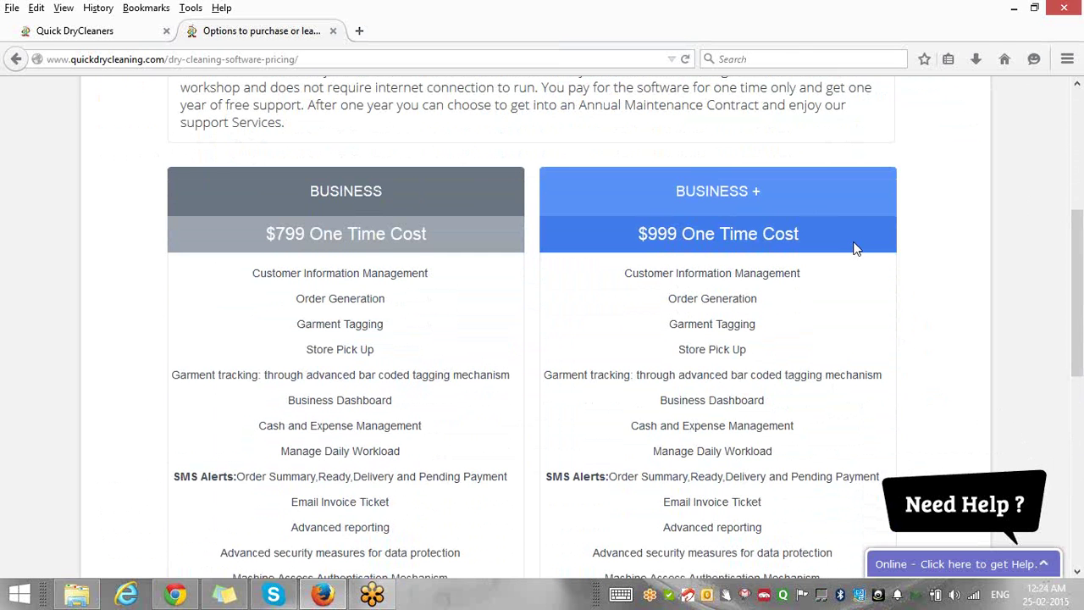
pyautogui.scroll(-6, 1042, 282)
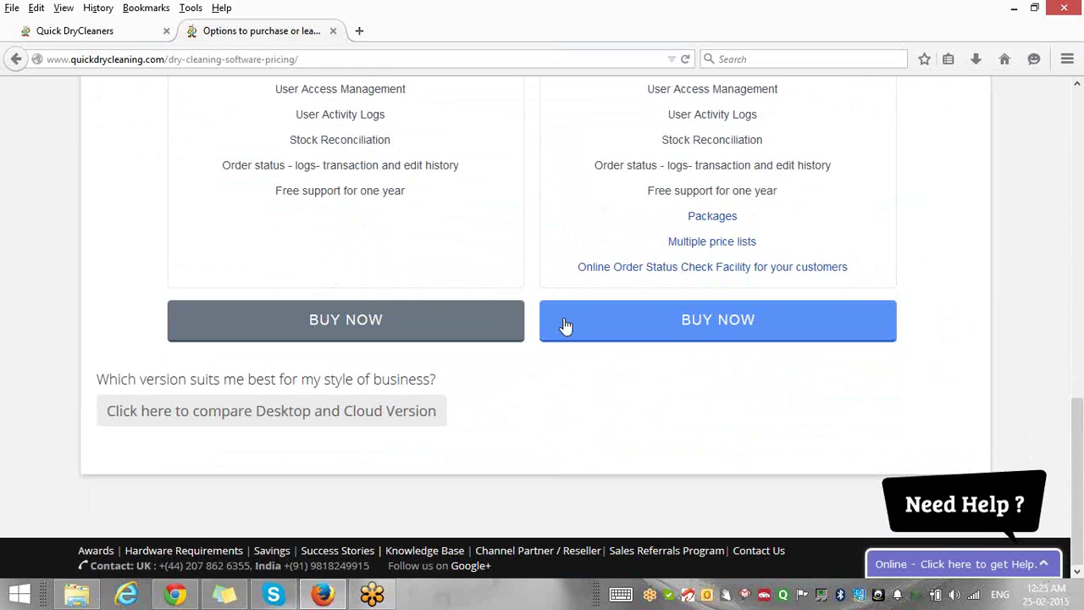
pyautogui.click(147, 555)
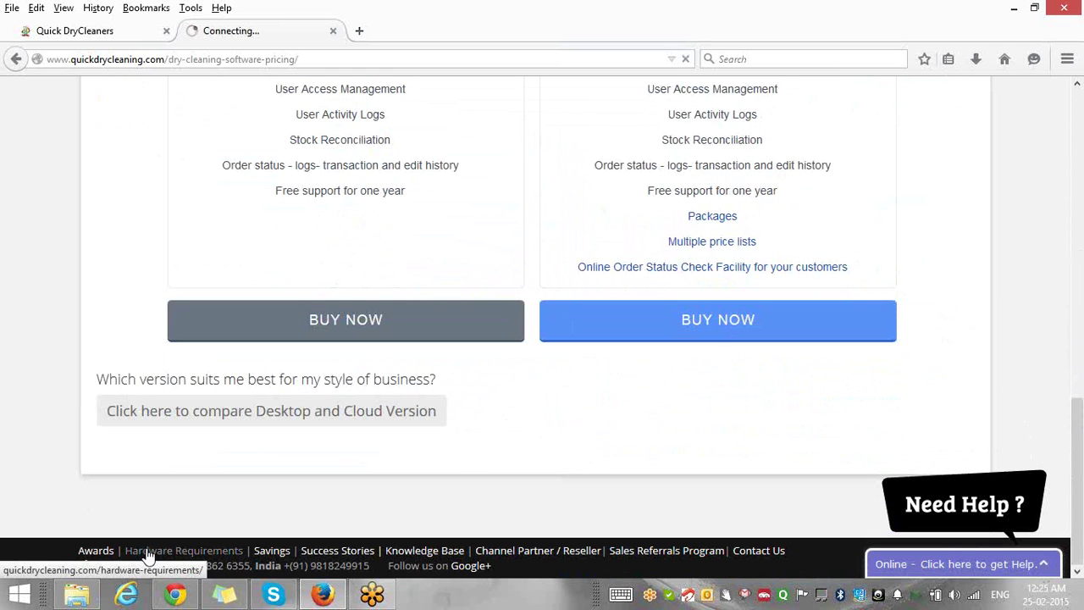